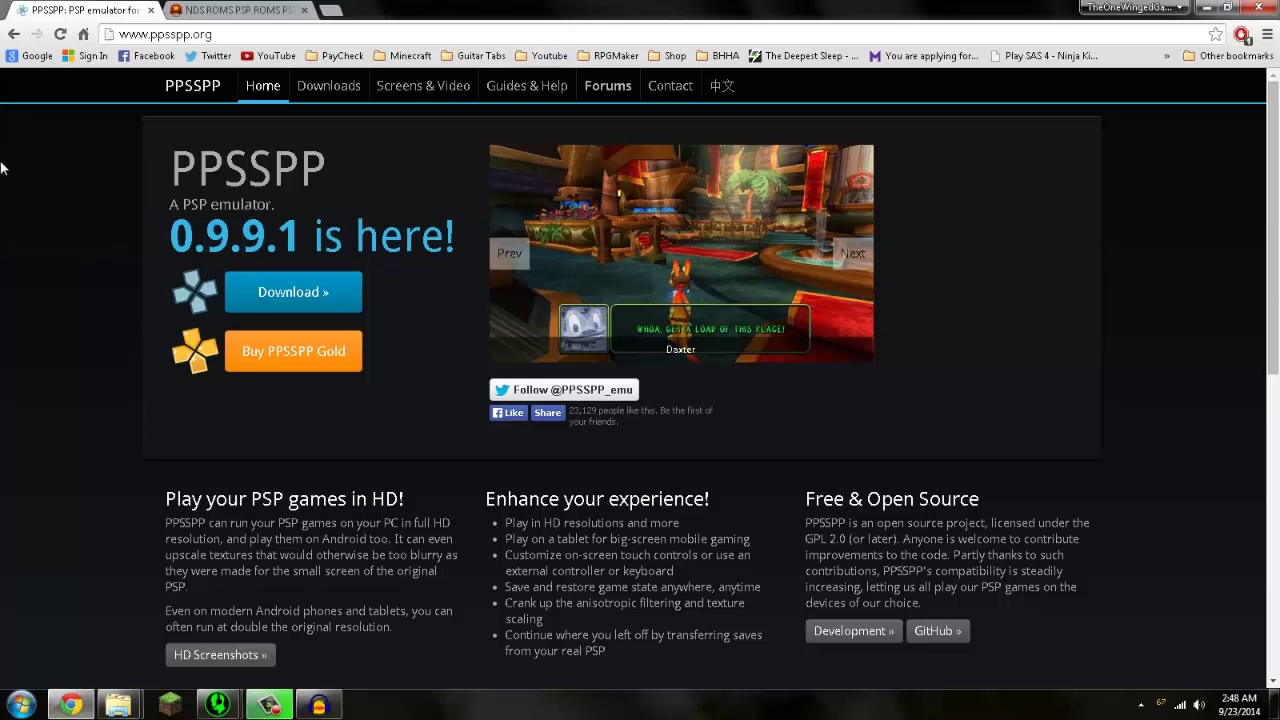
{"action": "left_click_drag", "start_coordinate": [155, 167], "coordinate": [352, 171]}
{"action": "left_click", "coordinate": [357, 172]}
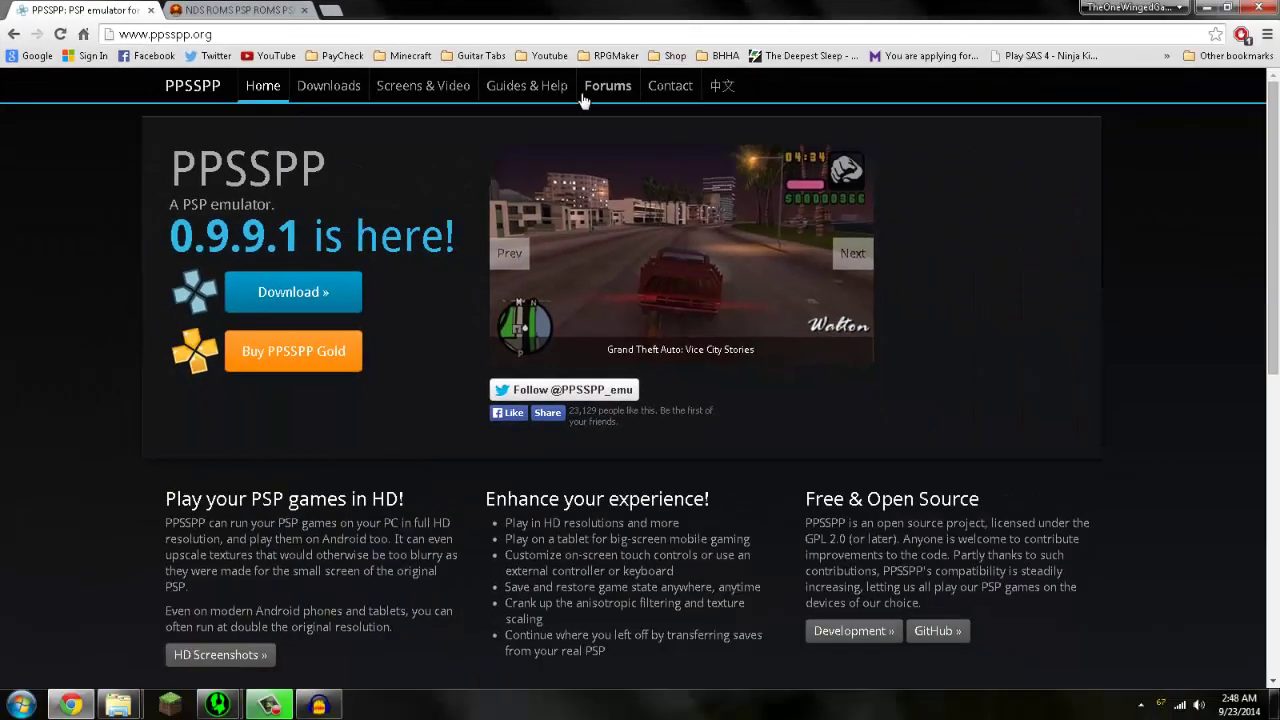
{"action": "left_click", "coordinate": [232, 38]}
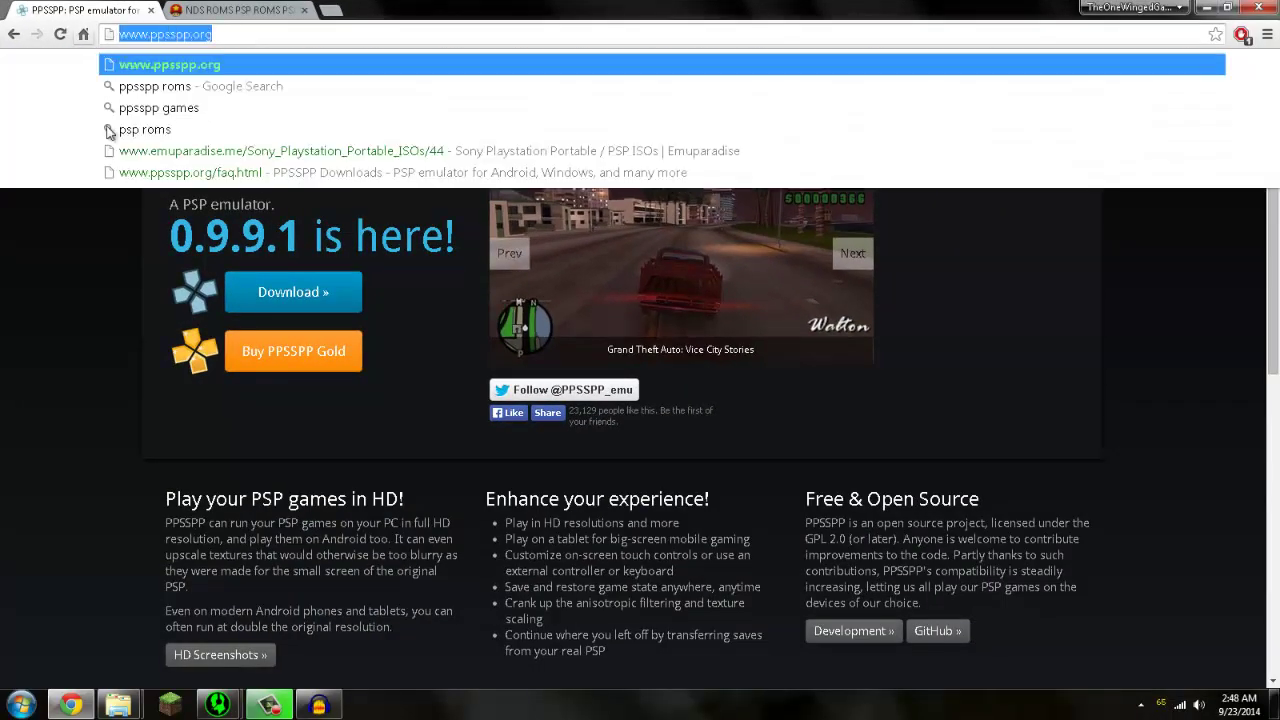
{"action": "left_click", "coordinate": [96, 327]}
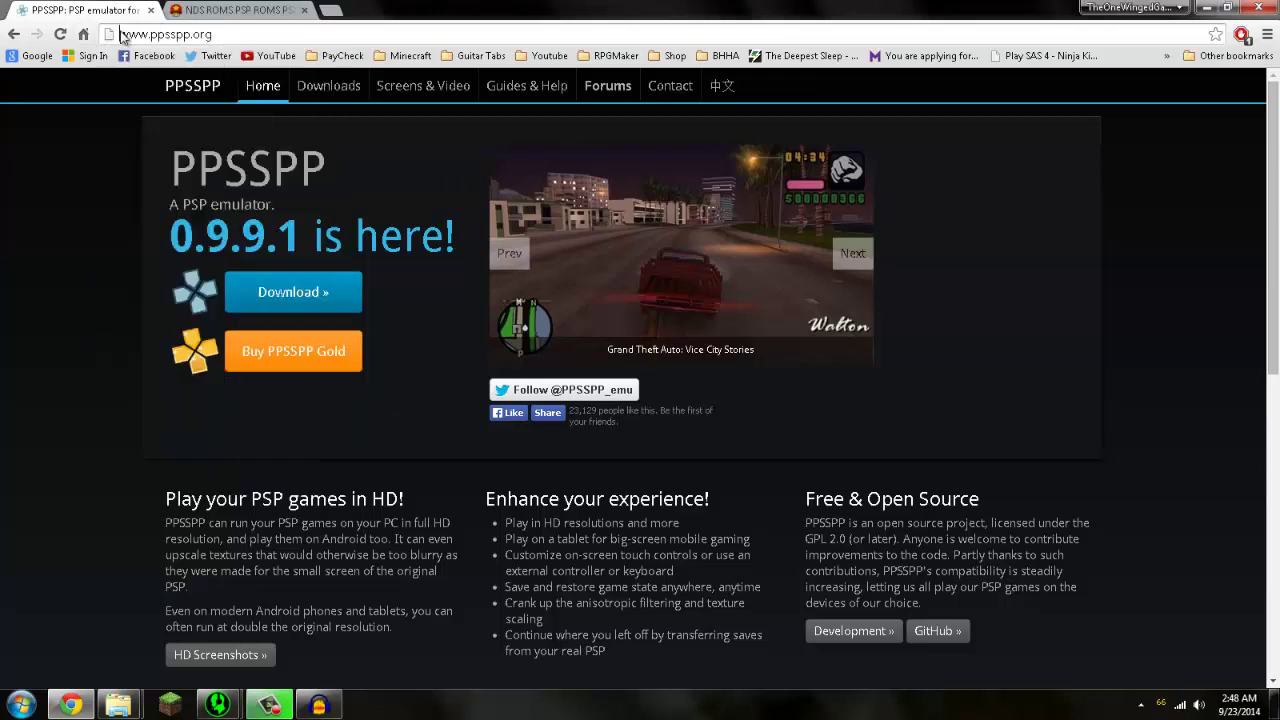
{"action": "left_click", "coordinate": [125, 36]}
{"action": "type", "text": "h"}
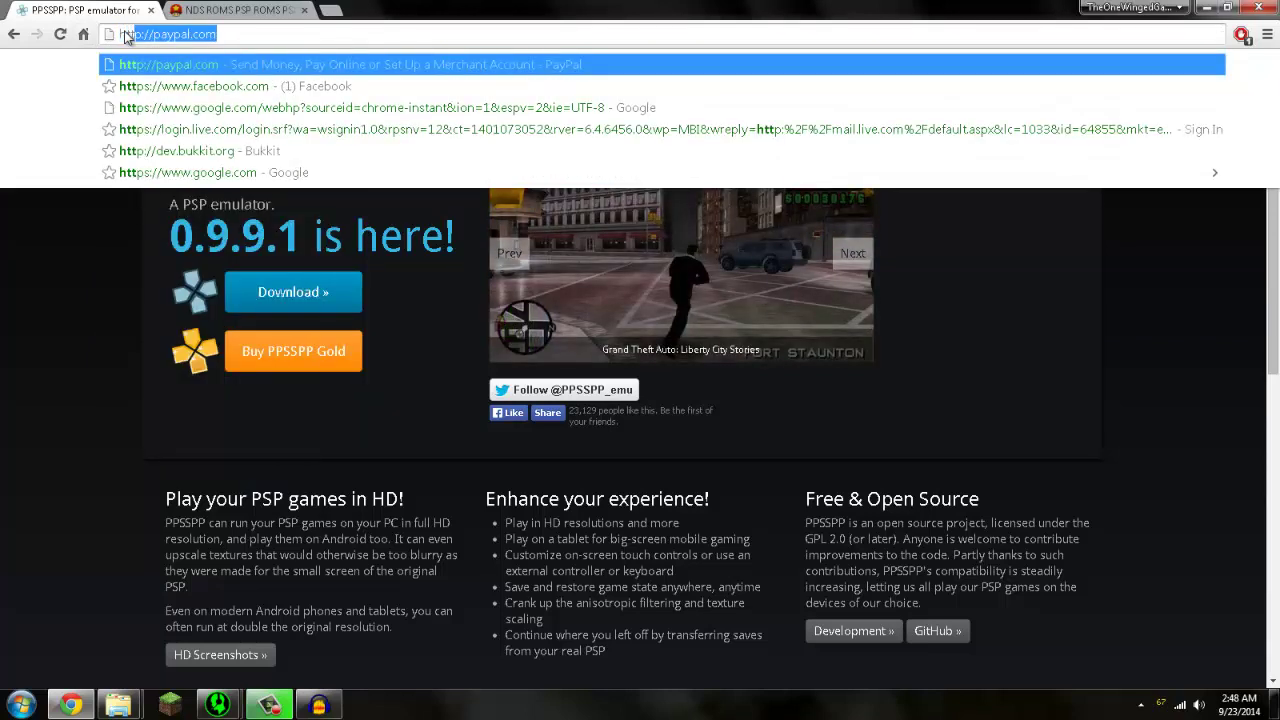
{"action": "type", "text": "ttp://"}
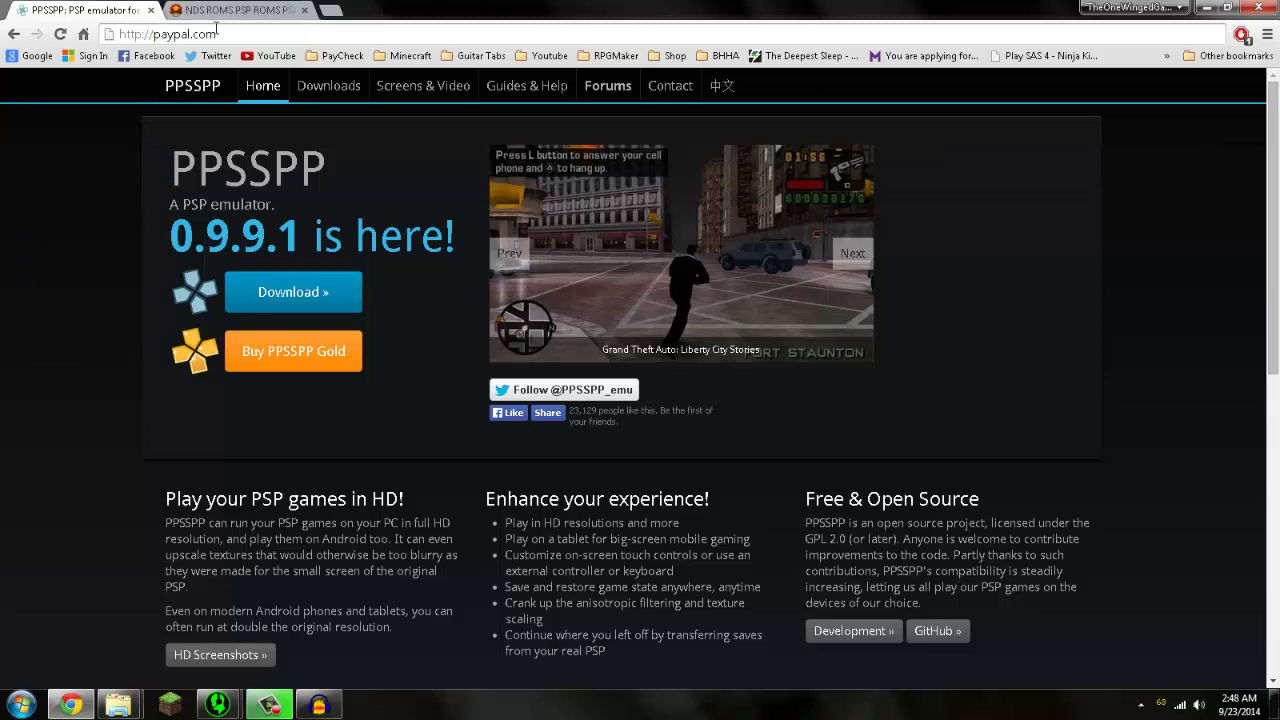
{"action": "key", "text": "BackSpace"}
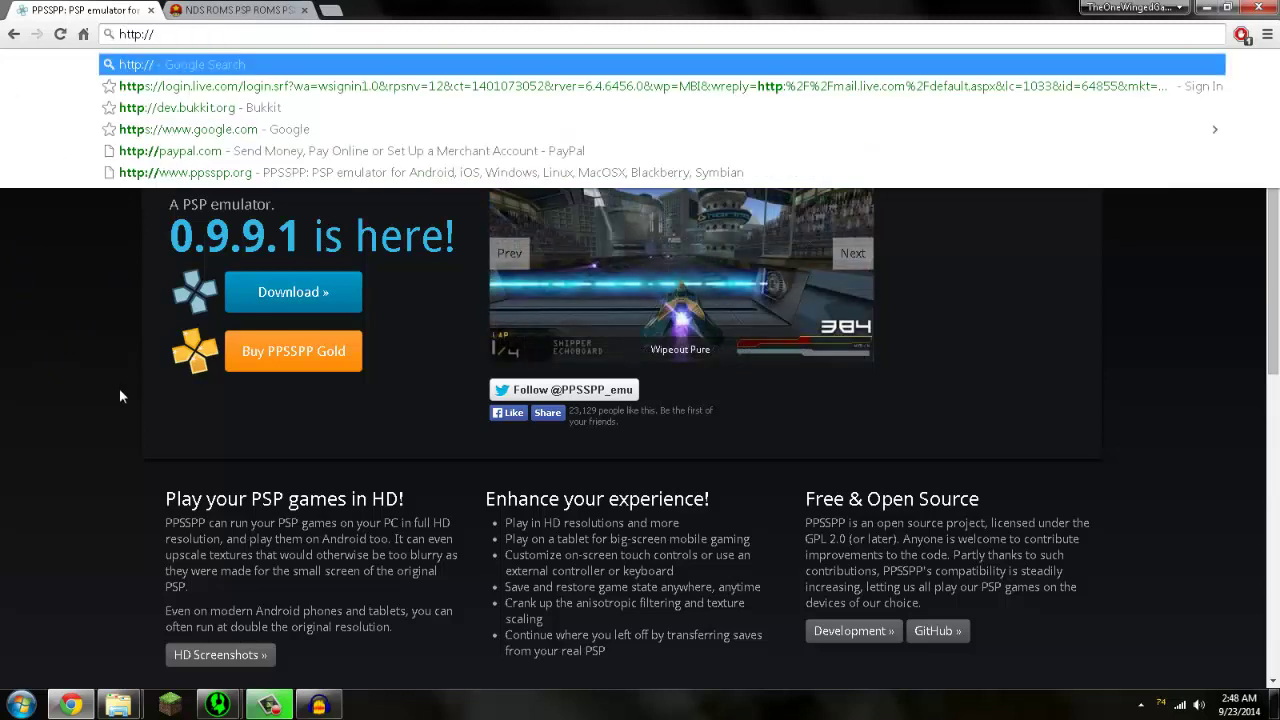
{"action": "left_click", "coordinate": [119, 396]}
{"action": "left_click", "coordinate": [122, 34]}
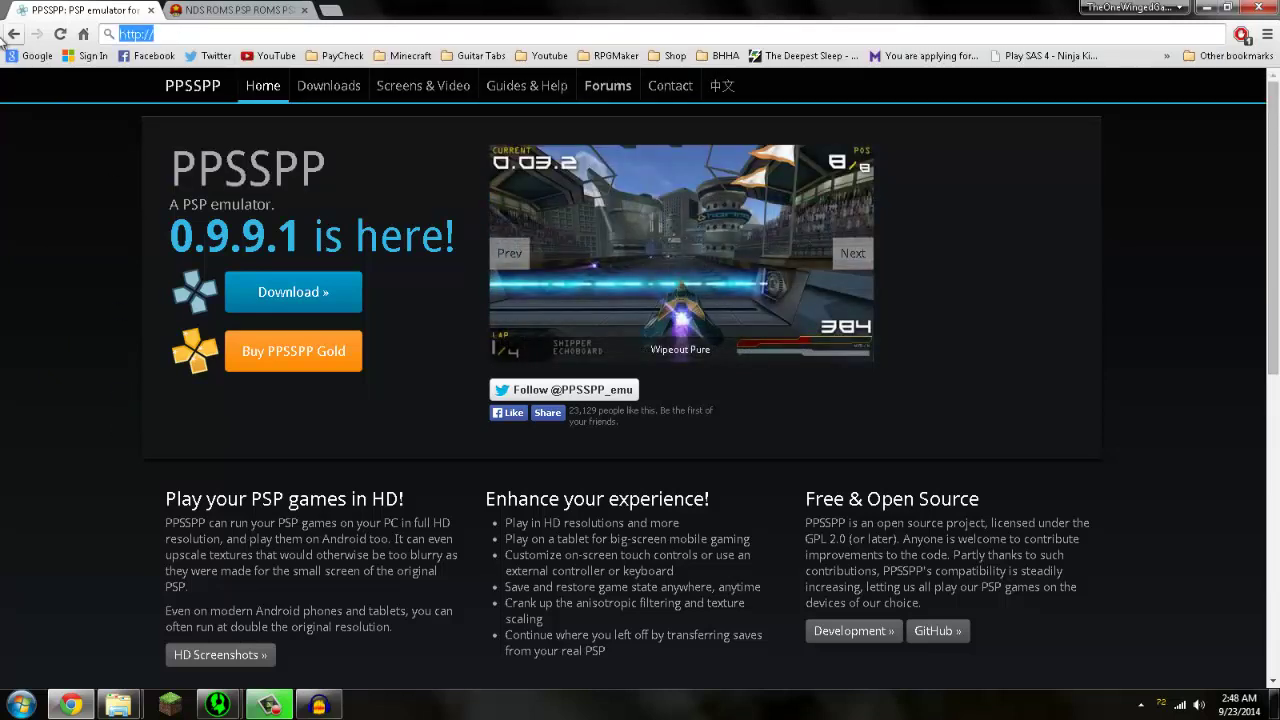
{"action": "key", "text": "BackSpace"}
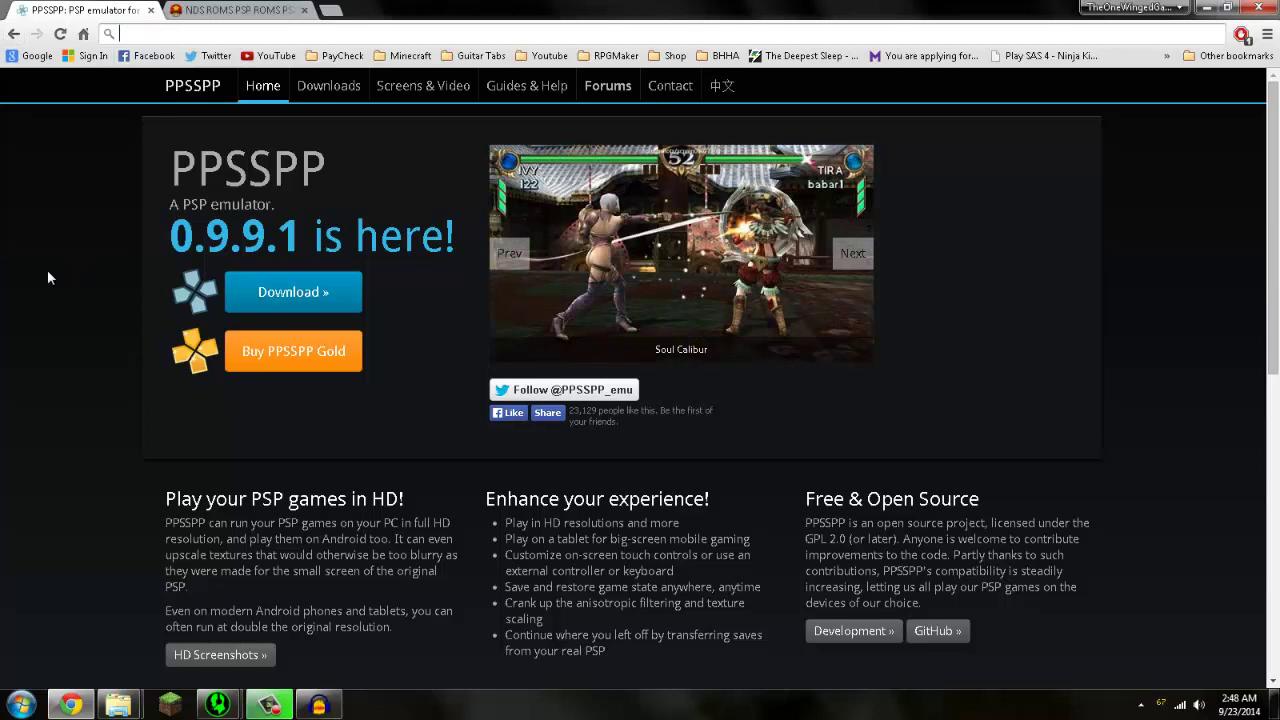
- Open the PPSSPP downloads page and go to the PPSSPP for Windows section
{"action": "left_click", "coordinate": [288, 292]}
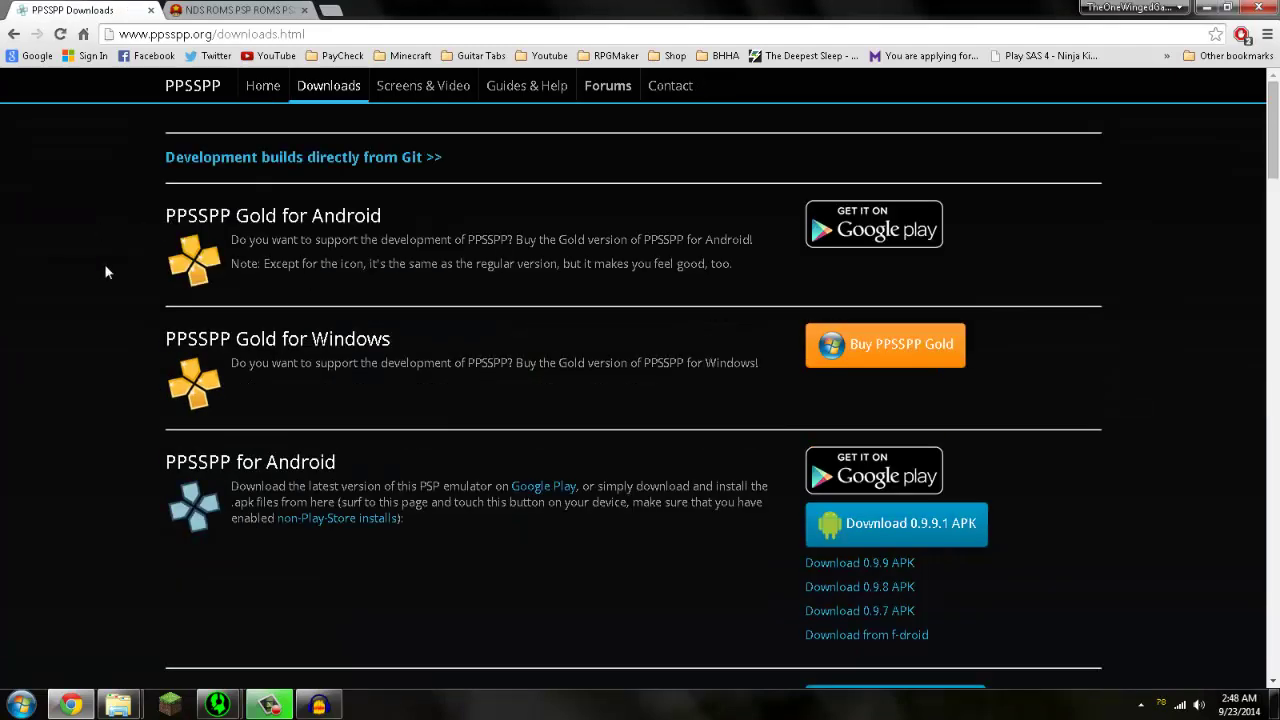
{"action": "scroll", "coordinate": [214, 442], "scroll_direction": "down", "scroll_amount": 2}
{"action": "scroll", "coordinate": [151, 350], "scroll_direction": "down", "scroll_amount": 1}
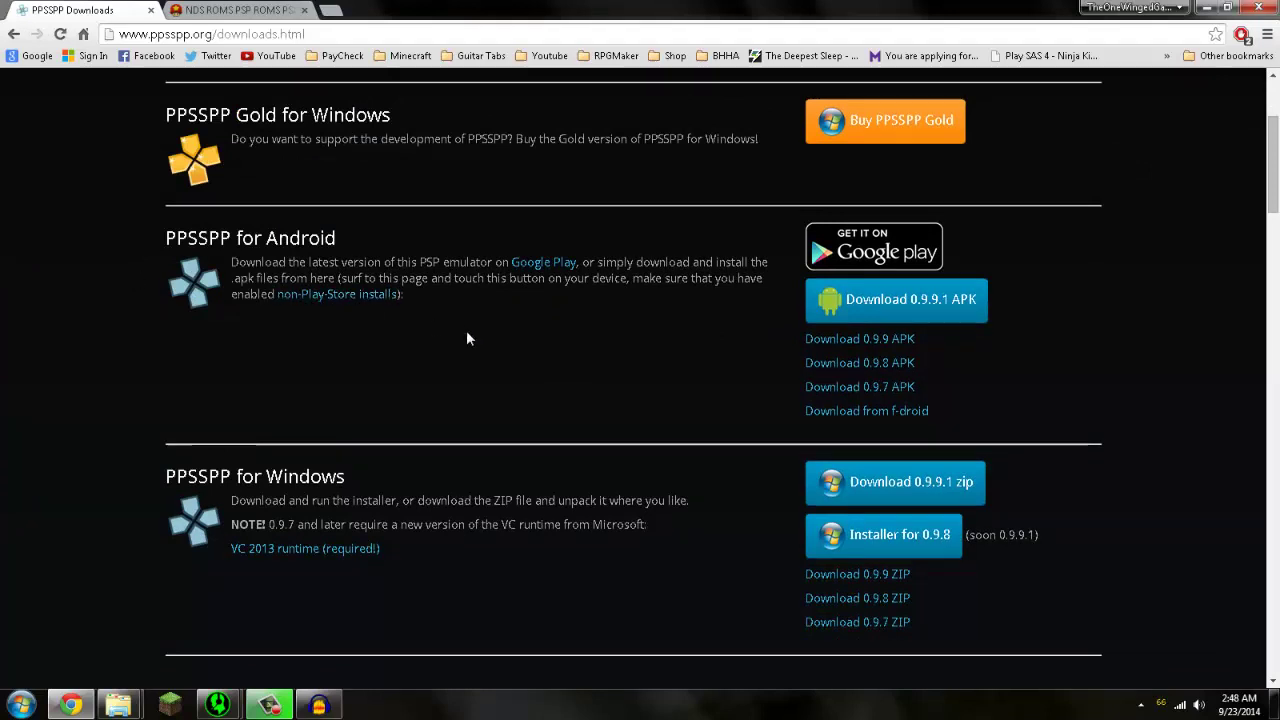
{"action": "scroll", "coordinate": [500, 310], "scroll_direction": "down", "scroll_amount": 1}
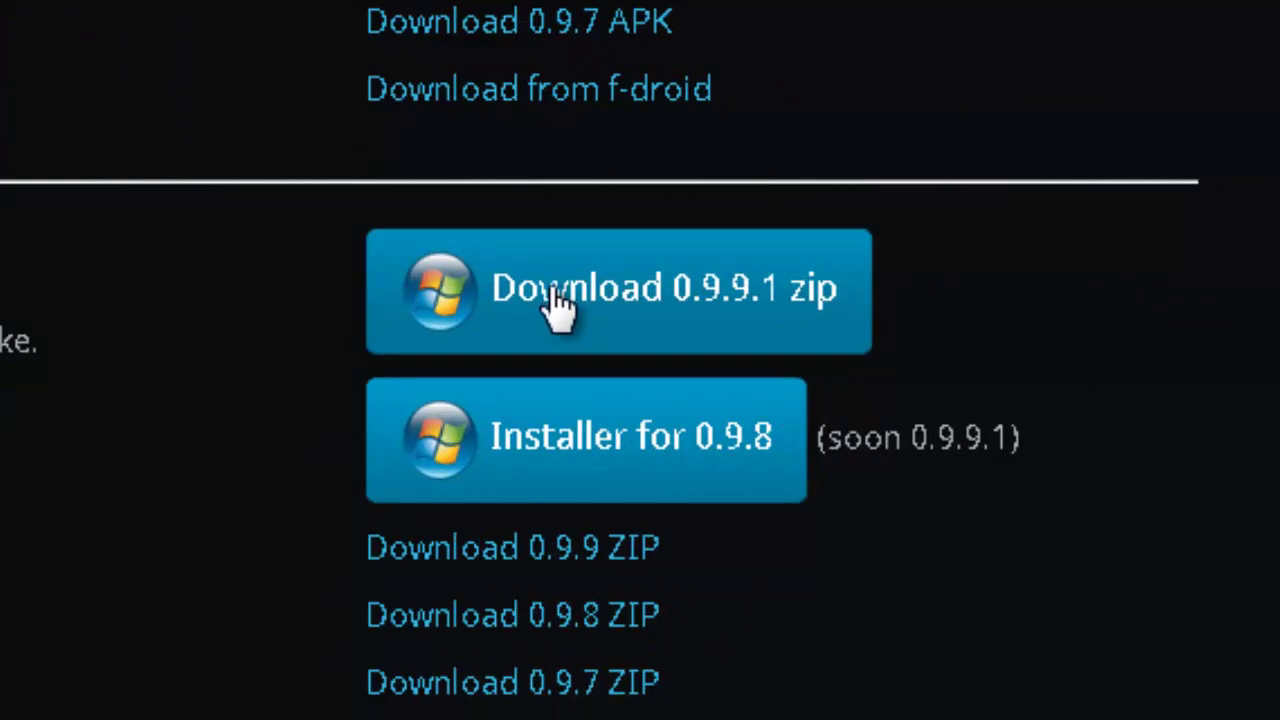
- Start downloading the PPSSPP 0.9.9.1 zip for Windows and cancel the transfer
{"action": "left_click", "coordinate": [792, 383]}
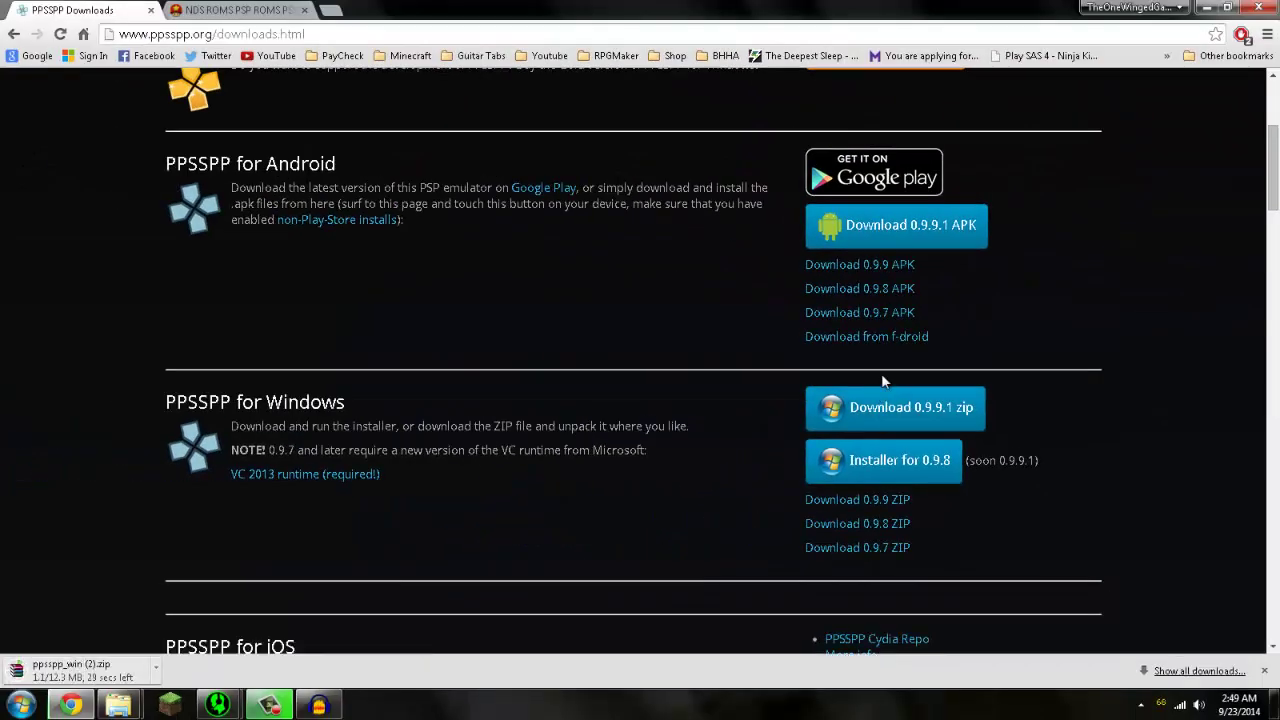
{"action": "left_click", "coordinate": [165, 672]}
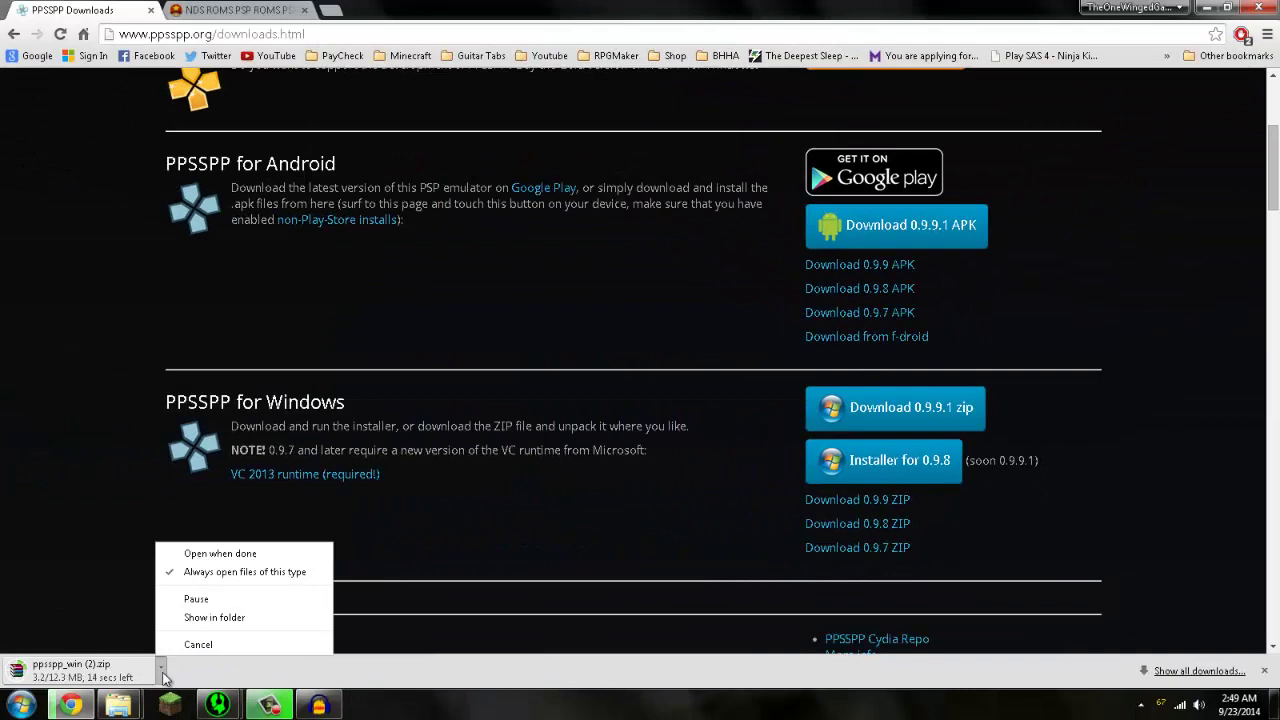
{"action": "left_click", "coordinate": [188, 645]}
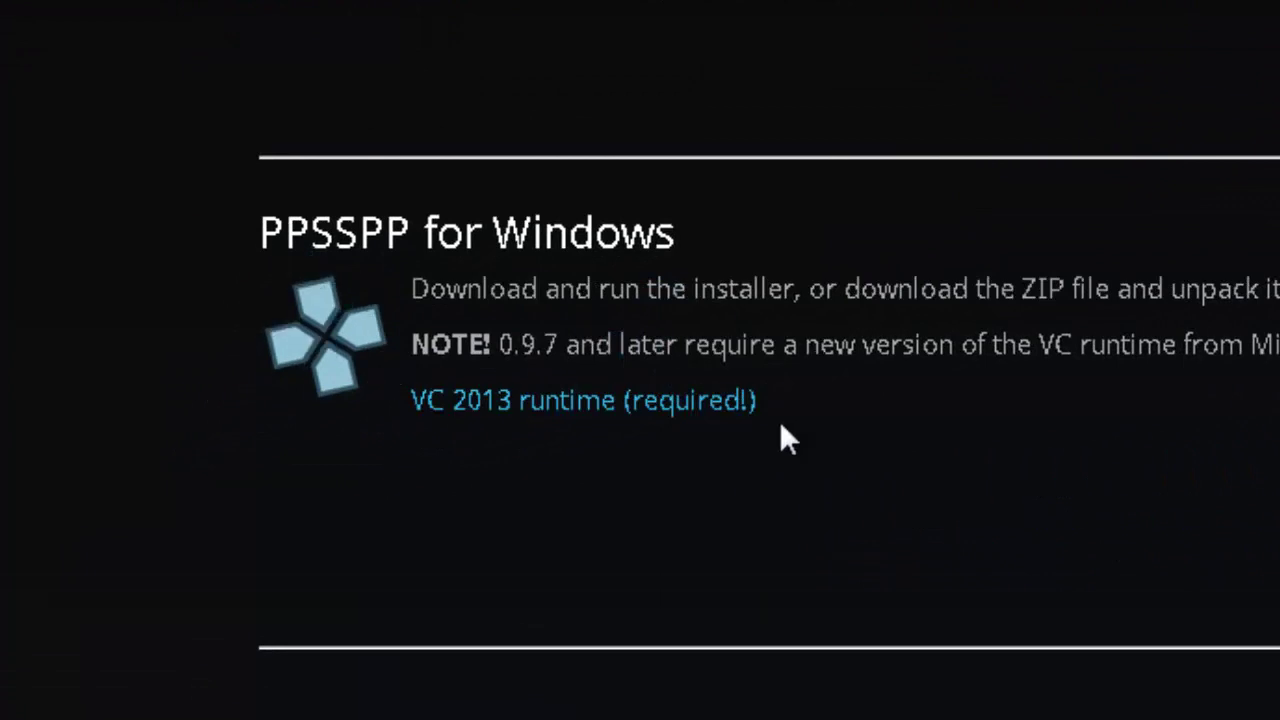
- Examine the package title on the Microsoft page linked as VC 2013 runtime and return to the PPSSPP downloads page
{"action": "left_click_drag", "start_coordinate": [767, 410], "coordinate": [408, 405]}
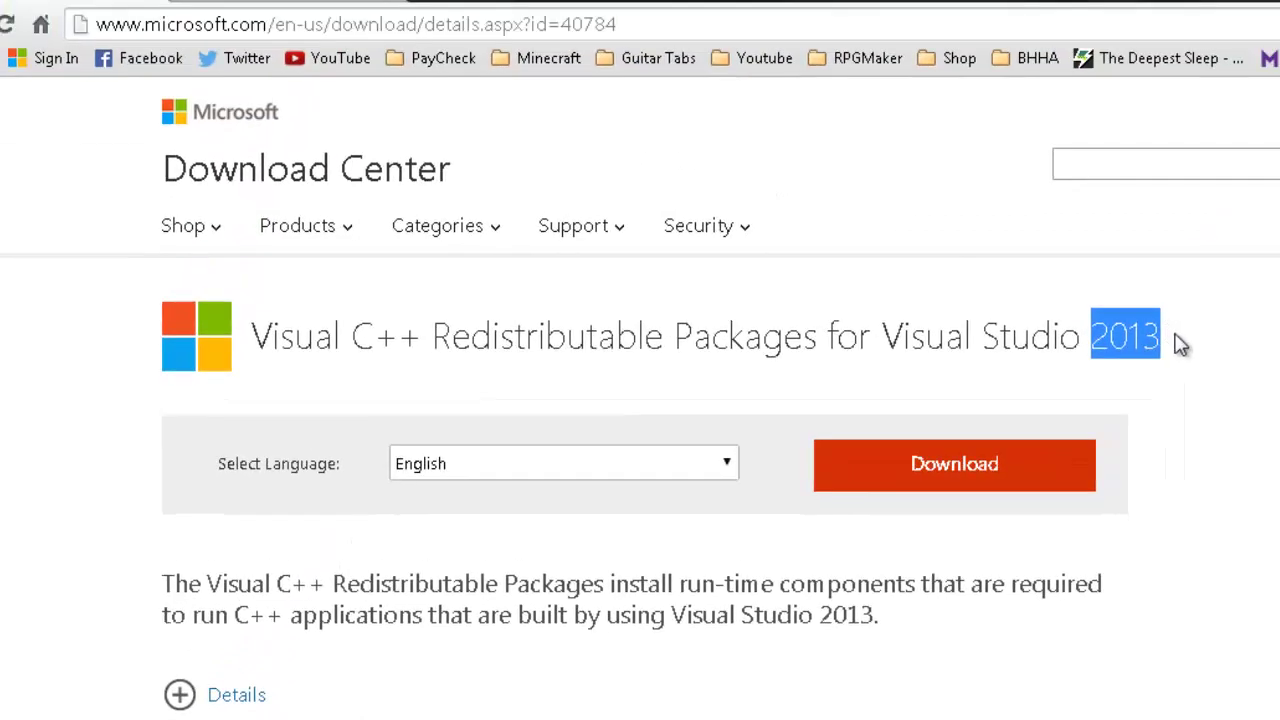
{"action": "left_click", "coordinate": [1107, 337]}
{"action": "double_click", "coordinate": [1107, 337]}
{"action": "left_click", "coordinate": [1100, 337]}
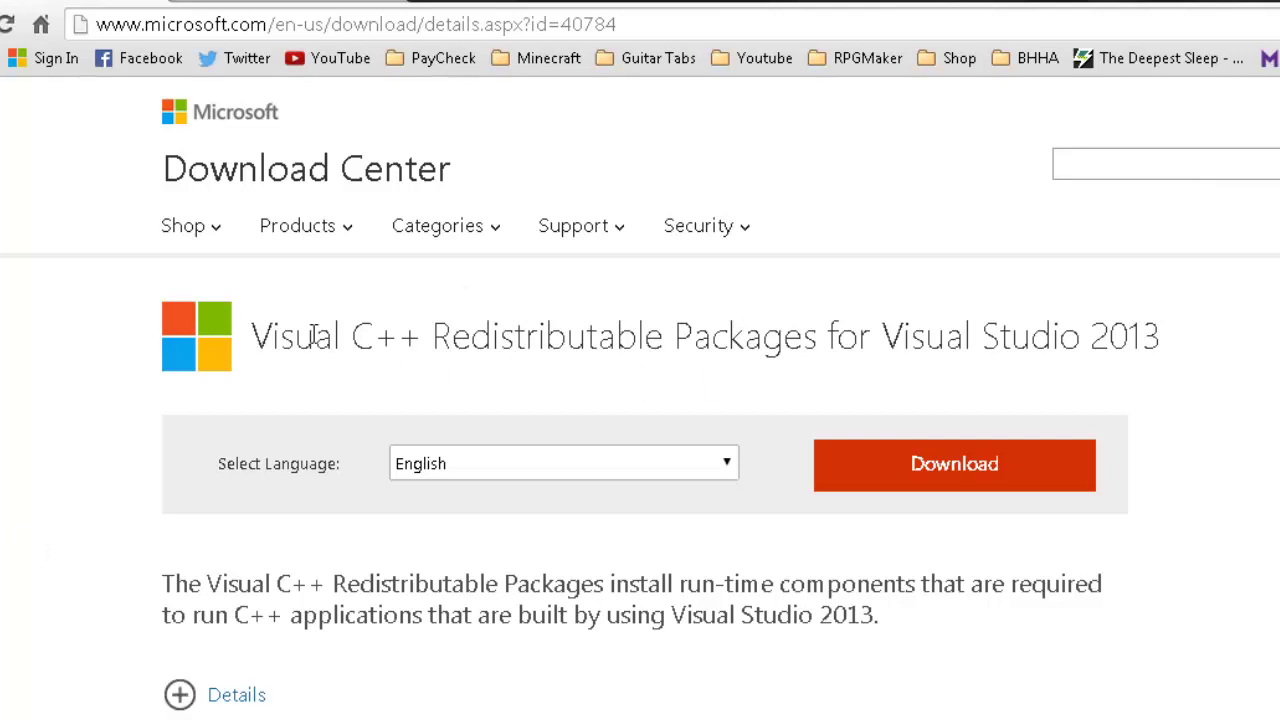
{"action": "left_click_drag", "start_coordinate": [1158, 337], "coordinate": [1050, 340]}
{"action": "left_click", "coordinate": [1121, 340]}
{"action": "left_click_drag", "start_coordinate": [1165, 338], "coordinate": [1107, 287]}
{"action": "left_click_drag", "start_coordinate": [1084, 338], "coordinate": [1209, 341]}
{"action": "left_click", "coordinate": [1209, 341]}
{"action": "key", "text": "alt+Left"}
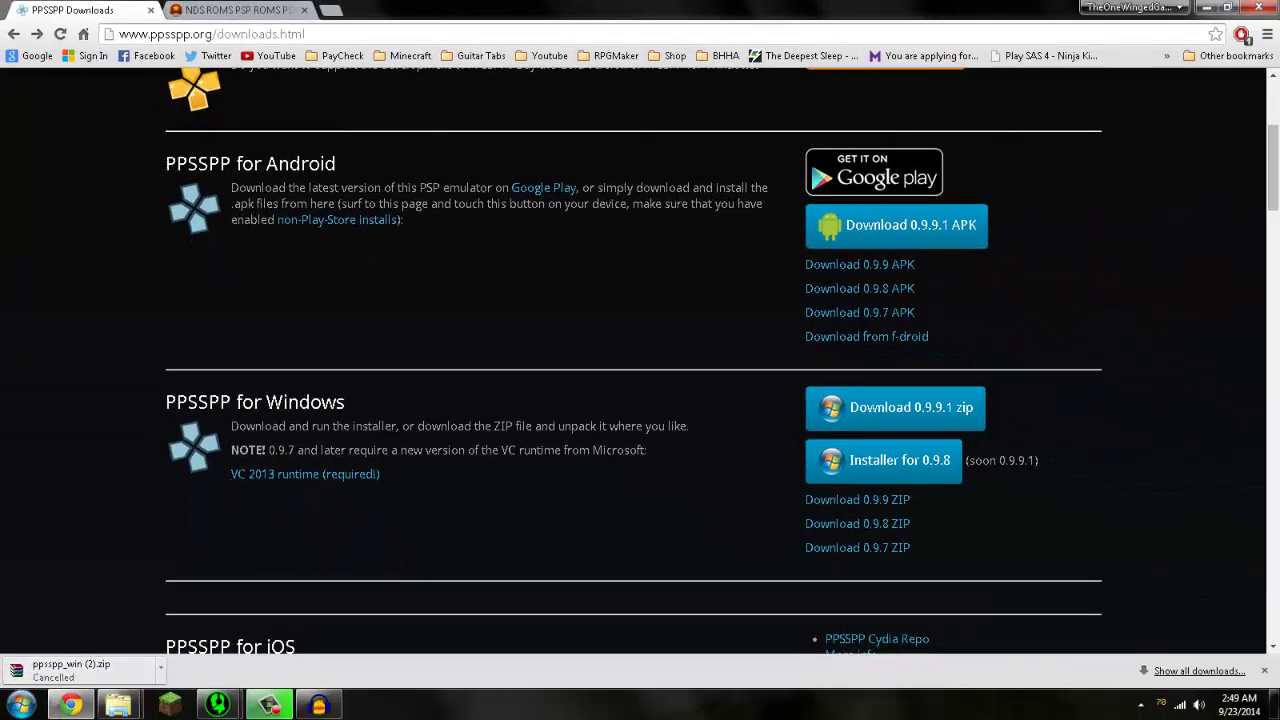
- Switch to the Emuparadise site and open its PSP ISOs section from the popular ROM sections
{"action": "left_click", "coordinate": [233, 9]}
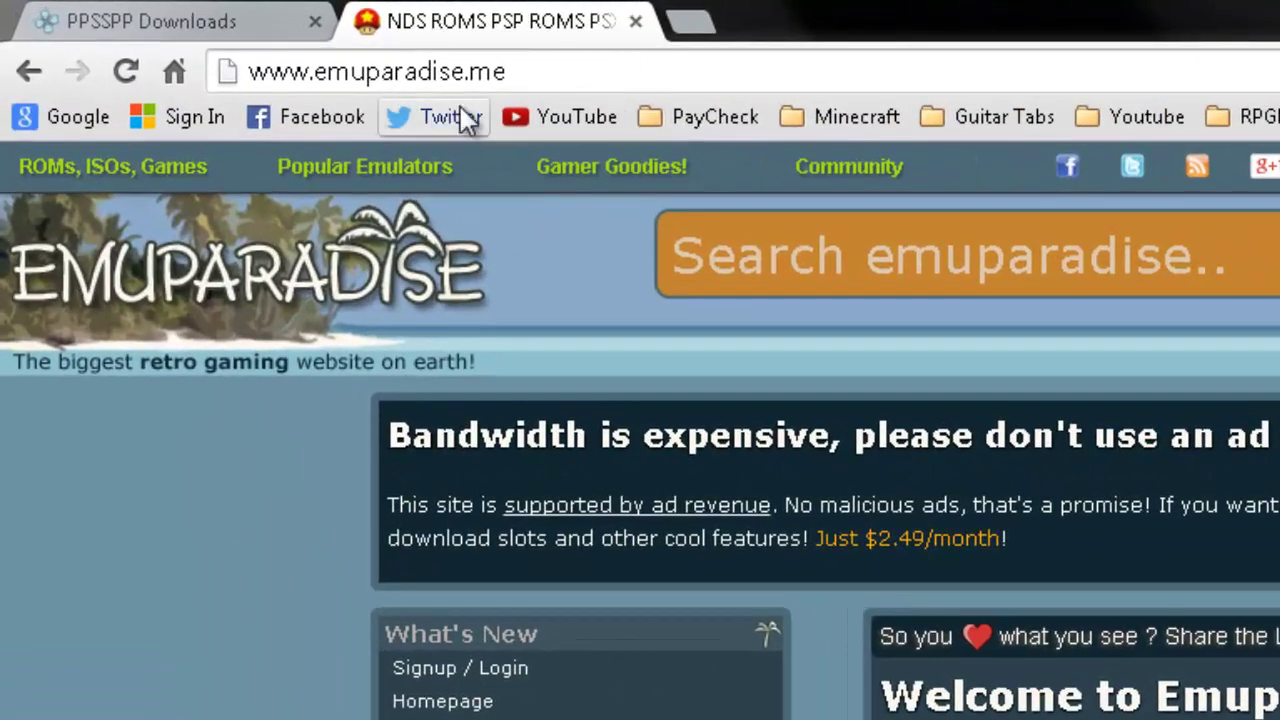
{"action": "left_click", "coordinate": [507, 65]}
{"action": "left_click", "coordinate": [337, 394]}
{"action": "scroll", "coordinate": [640, 450], "scroll_direction": "down", "scroll_amount": 5}
{"action": "scroll", "coordinate": [640, 400], "scroll_direction": "up", "scroll_amount": 5}
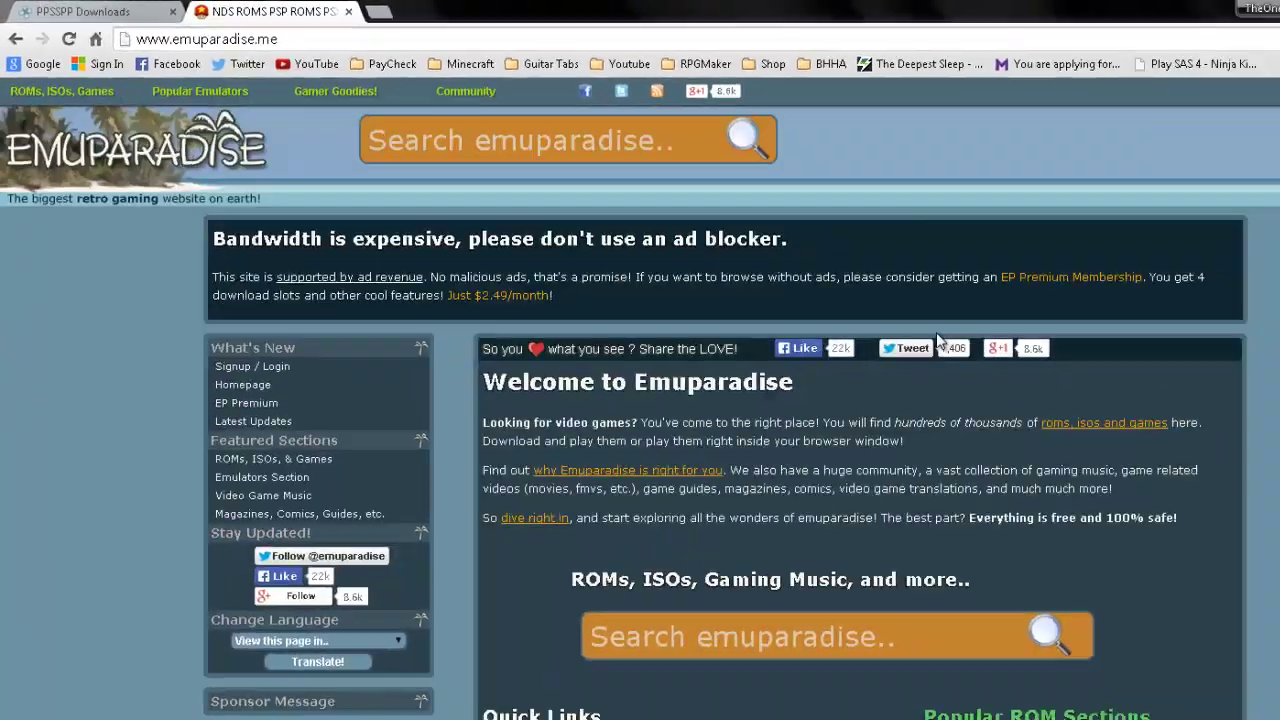
{"action": "scroll", "coordinate": [640, 400], "scroll_direction": "down", "scroll_amount": 4}
{"action": "scroll", "coordinate": [713, 231], "scroll_direction": "down", "scroll_amount": 2}
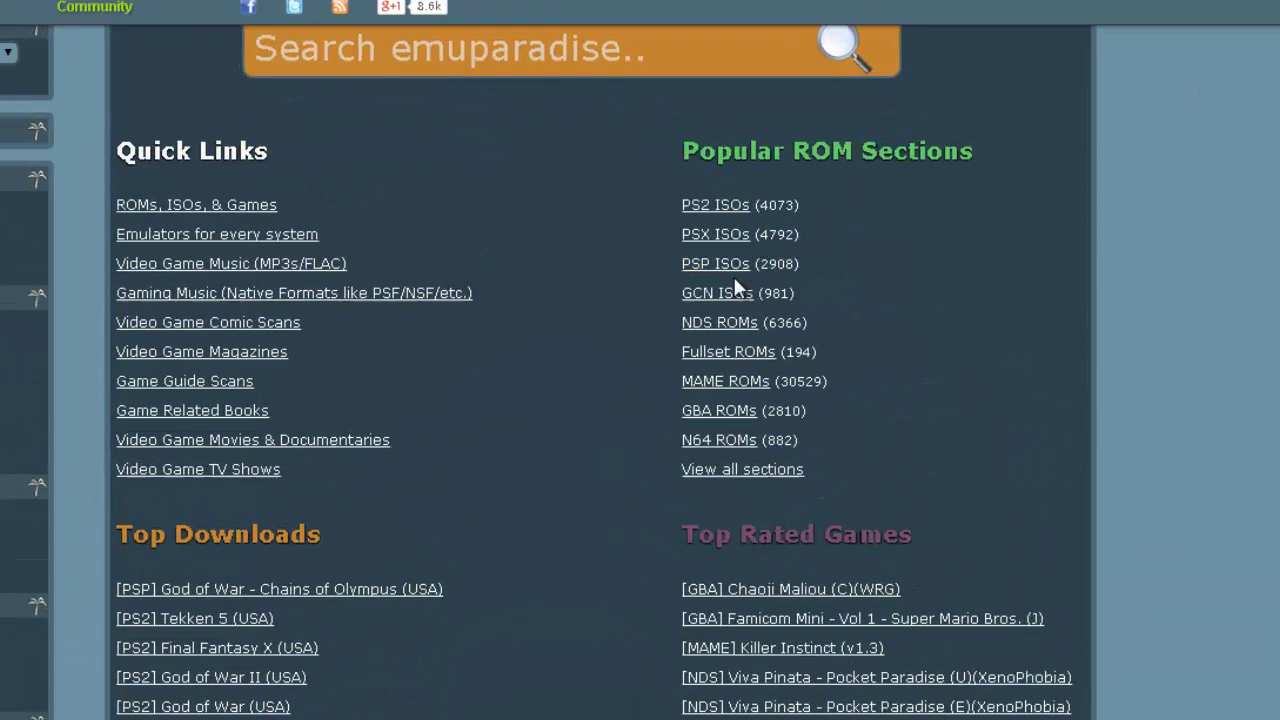
{"action": "left_click", "coordinate": [517, 282]}
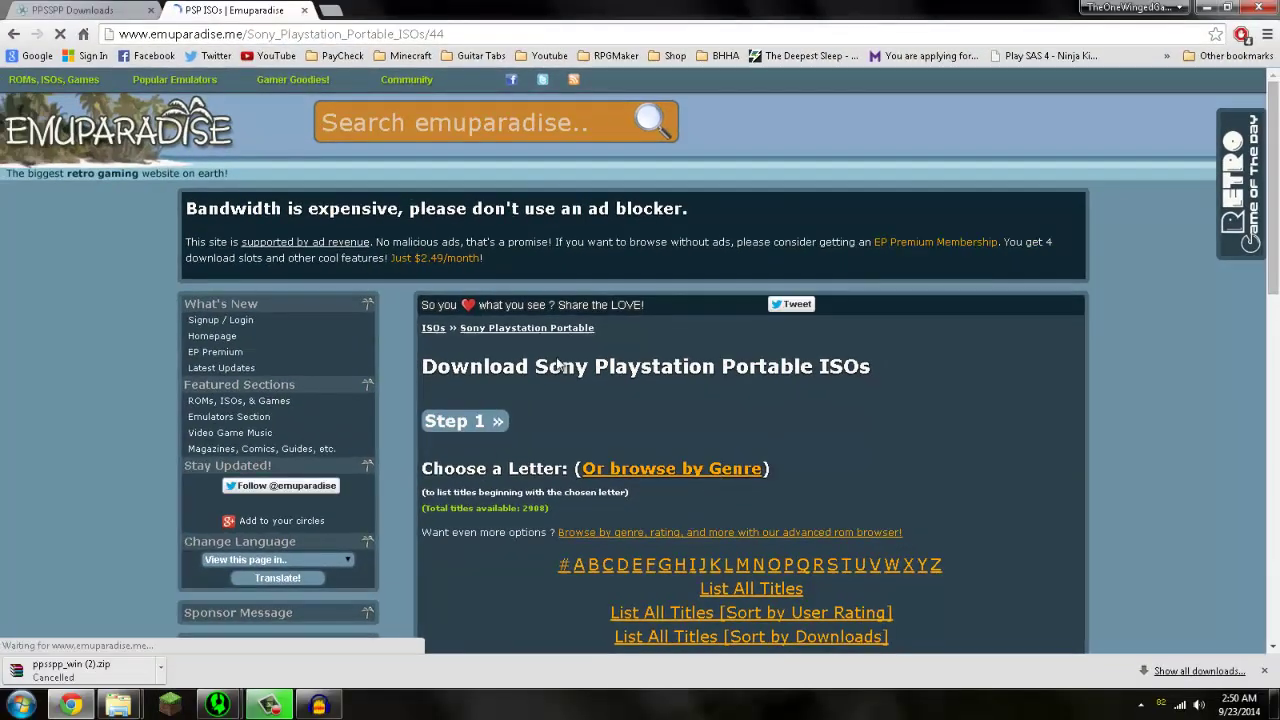
- Examine the letter index, the full title listing options and the recommended games on the PSP ISOs page
{"action": "scroll", "coordinate": [559, 366], "scroll_direction": "down", "scroll_amount": 6}
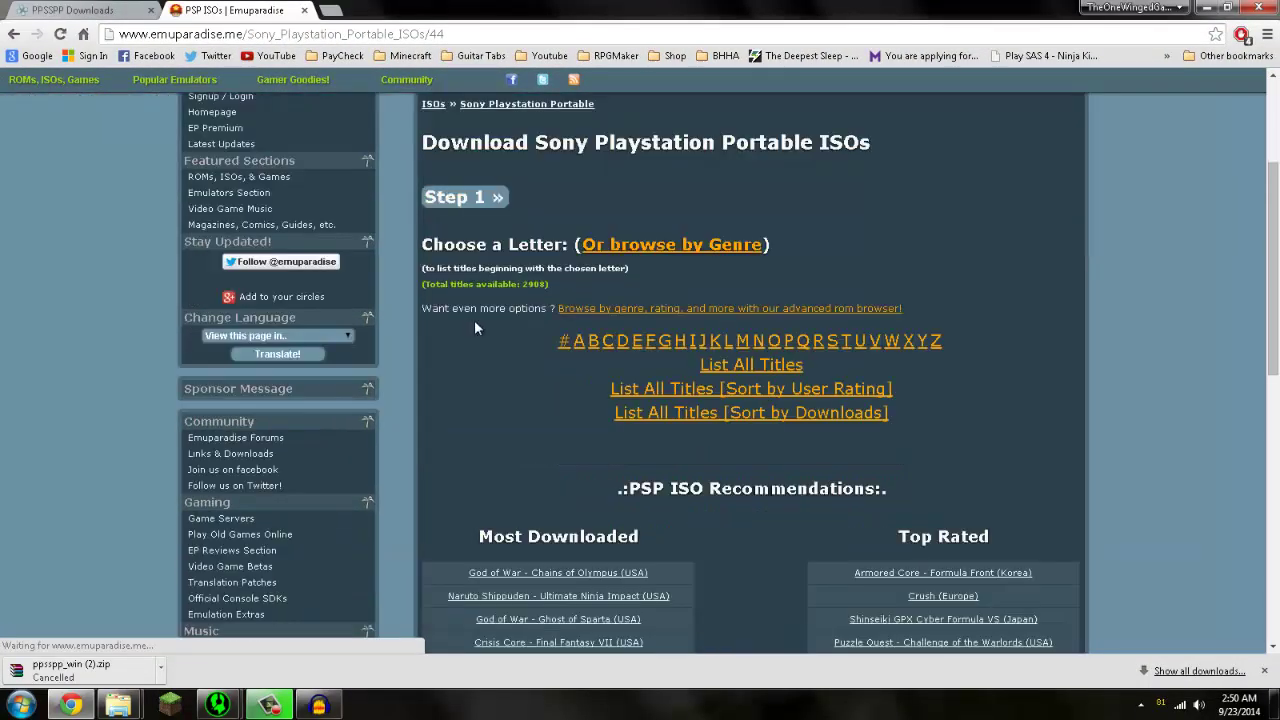
{"action": "scroll", "coordinate": [740, 308], "scroll_direction": "up", "scroll_amount": 2}
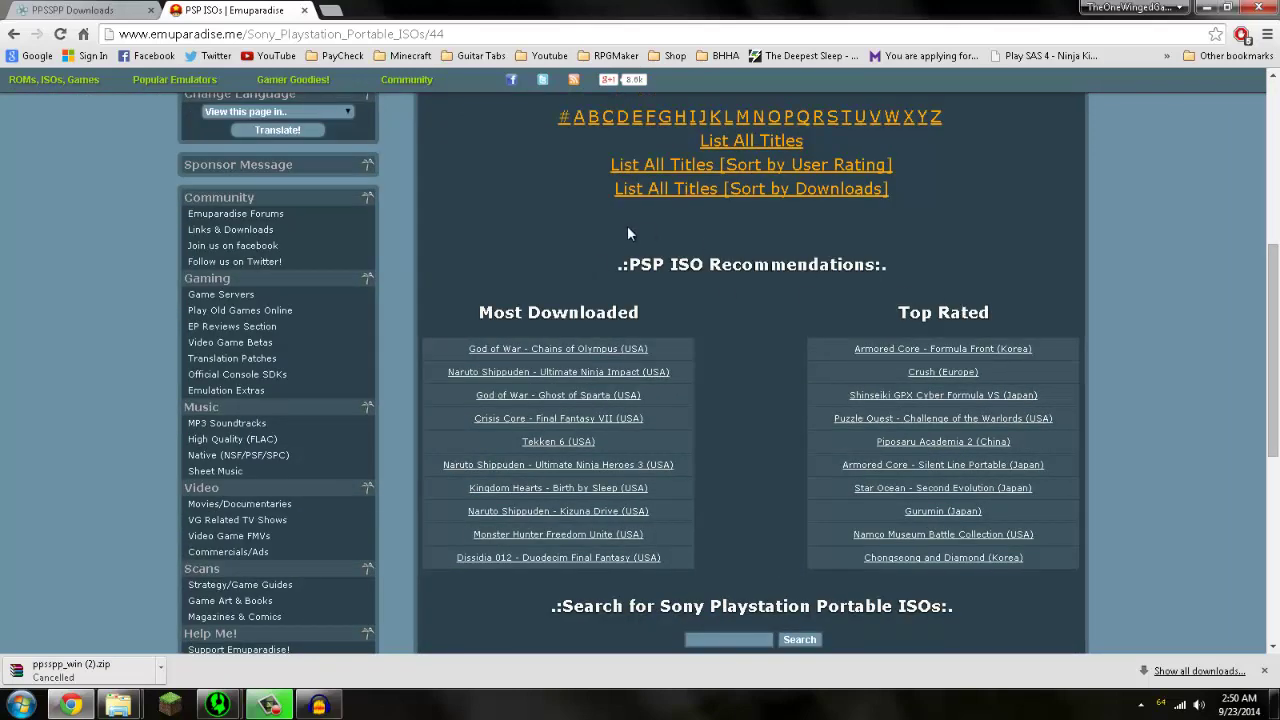
{"action": "scroll", "coordinate": [760, 313], "scroll_direction": "down", "scroll_amount": 2}
{"action": "scroll", "coordinate": [725, 302], "scroll_direction": "up", "scroll_amount": 3}
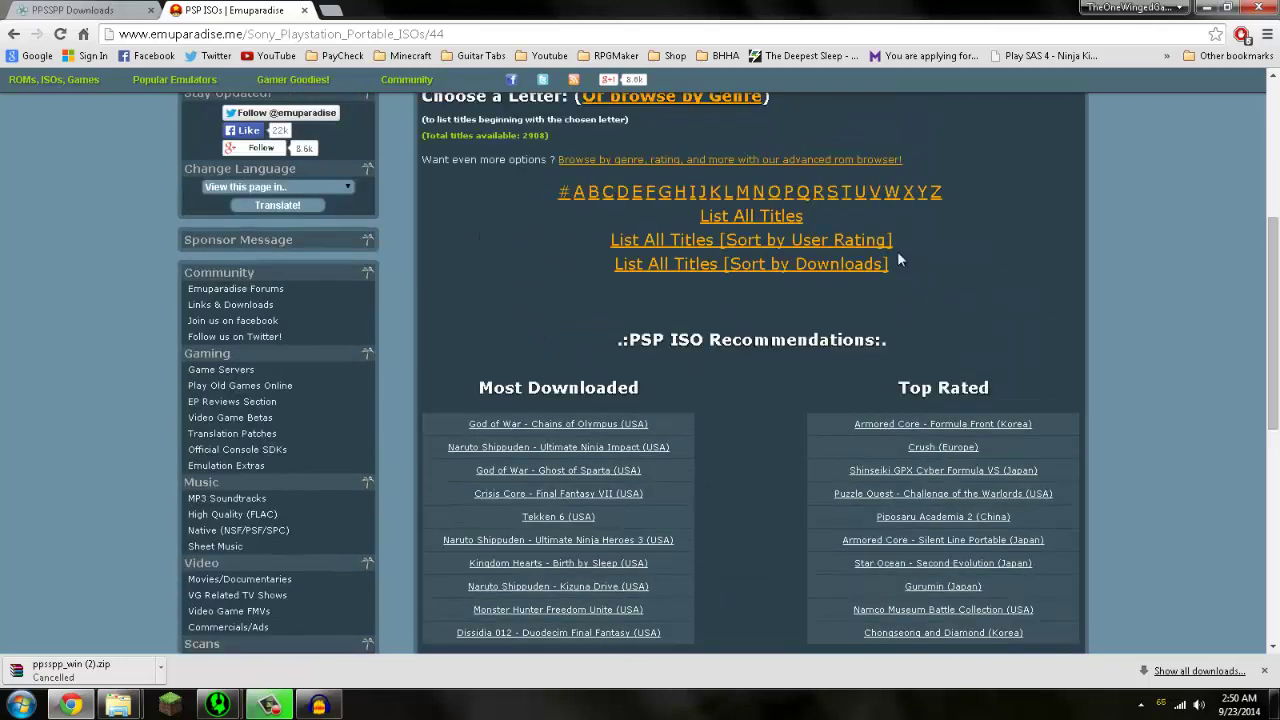
{"action": "scroll", "coordinate": [589, 276], "scroll_direction": "down", "scroll_amount": 2}
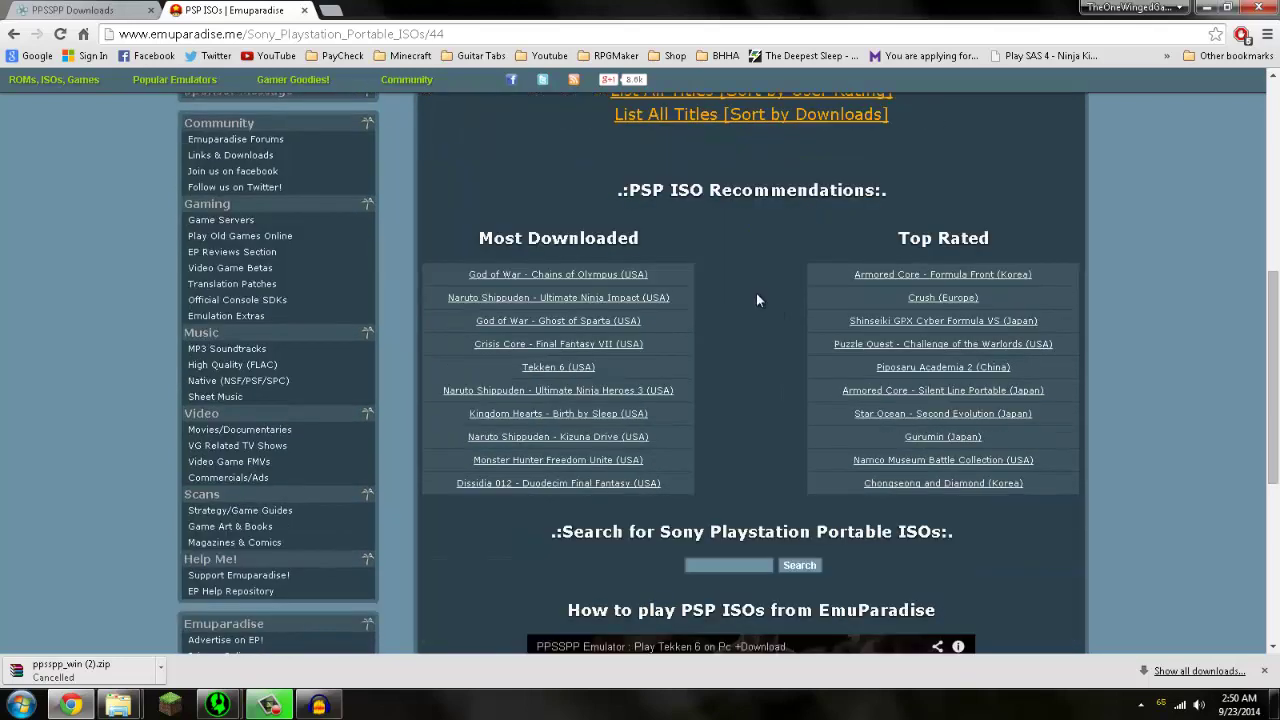
{"action": "scroll", "coordinate": [718, 262], "scroll_direction": "up", "scroll_amount": 3}
{"action": "scroll", "coordinate": [702, 246], "scroll_direction": "down", "scroll_amount": 2}
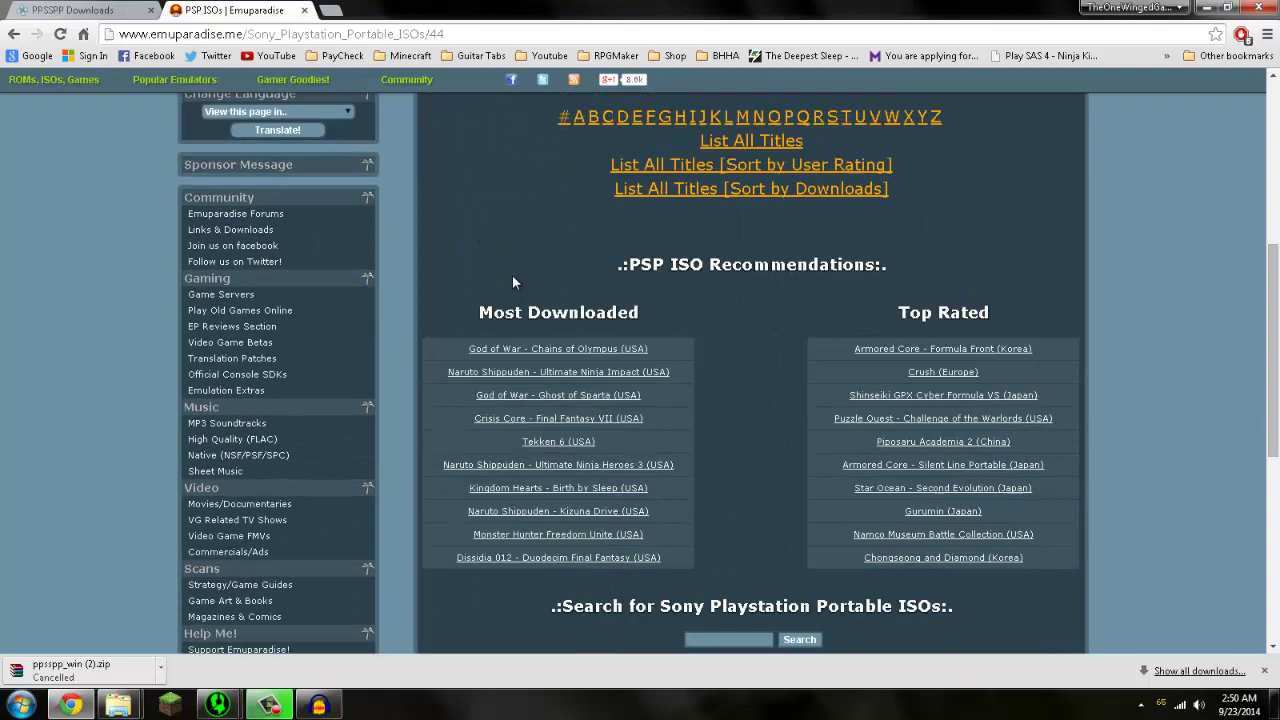
{"action": "scroll", "coordinate": [700, 350], "scroll_direction": "down", "scroll_amount": 1}
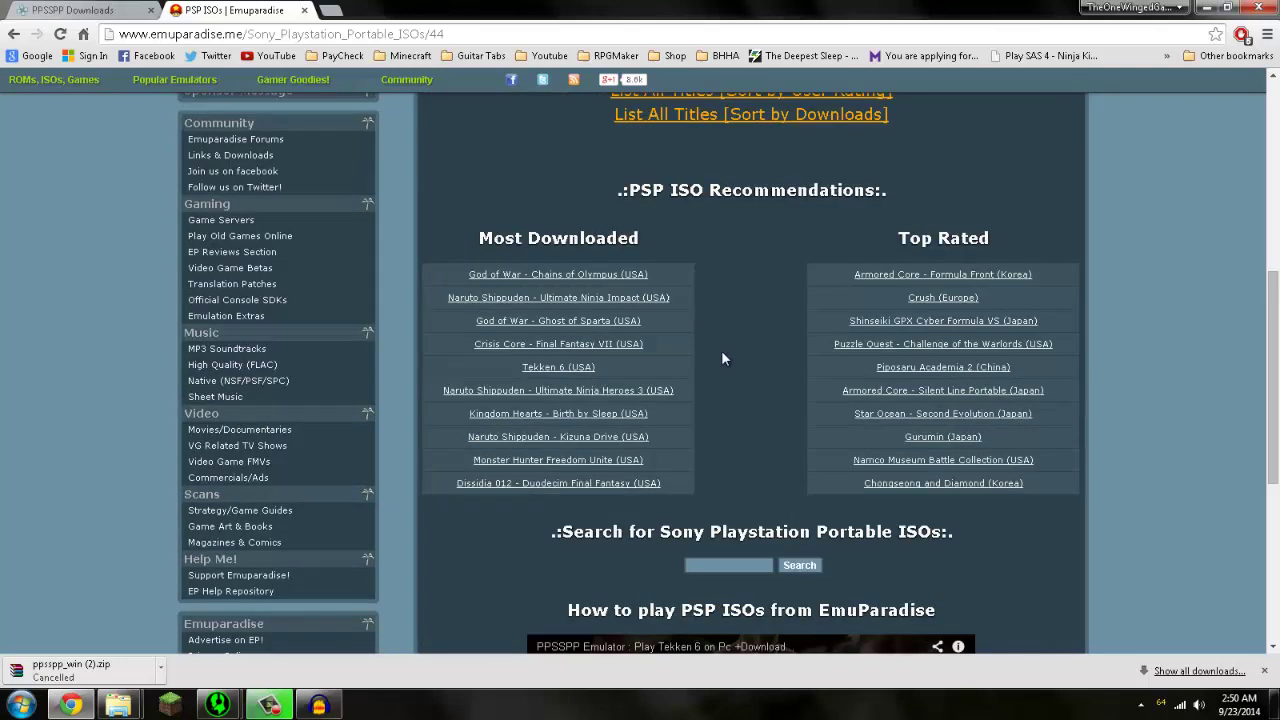
{"action": "scroll", "coordinate": [770, 243], "scroll_direction": "up", "scroll_amount": 5}
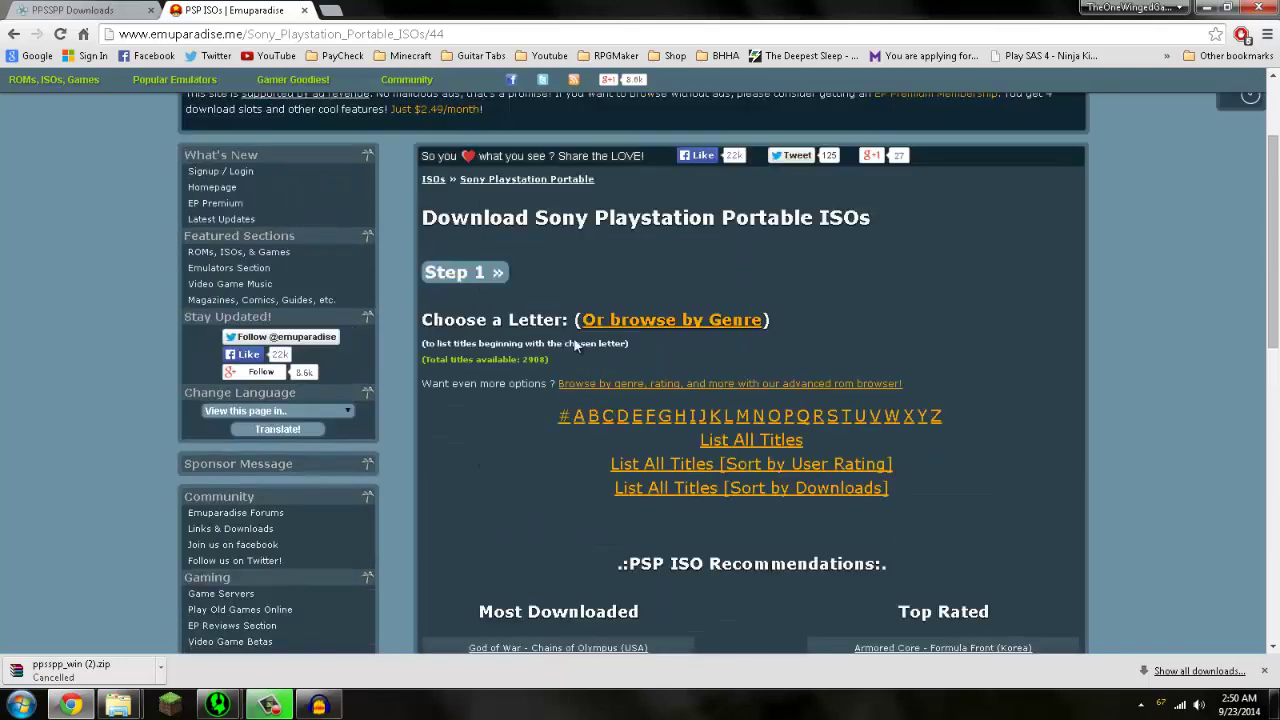
{"action": "scroll", "coordinate": [844, 279], "scroll_direction": "down", "scroll_amount": 5}
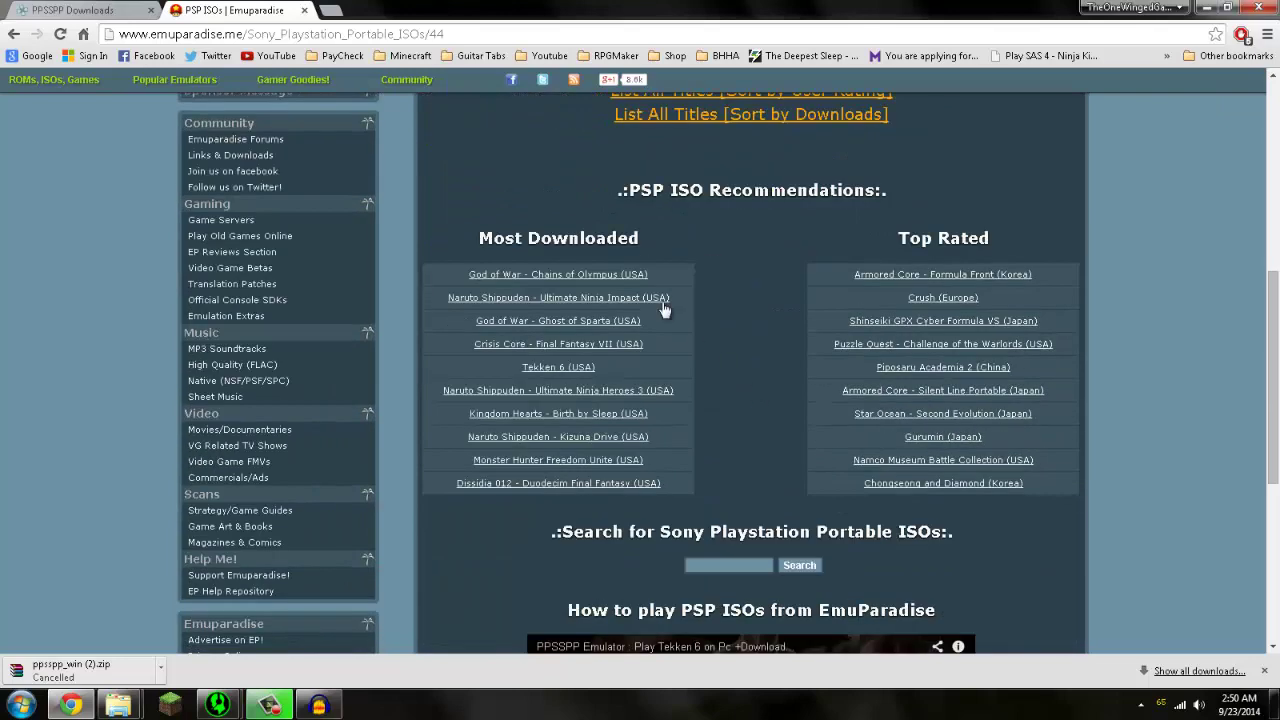
{"action": "scroll", "coordinate": [740, 310], "scroll_direction": "up", "scroll_amount": 4}
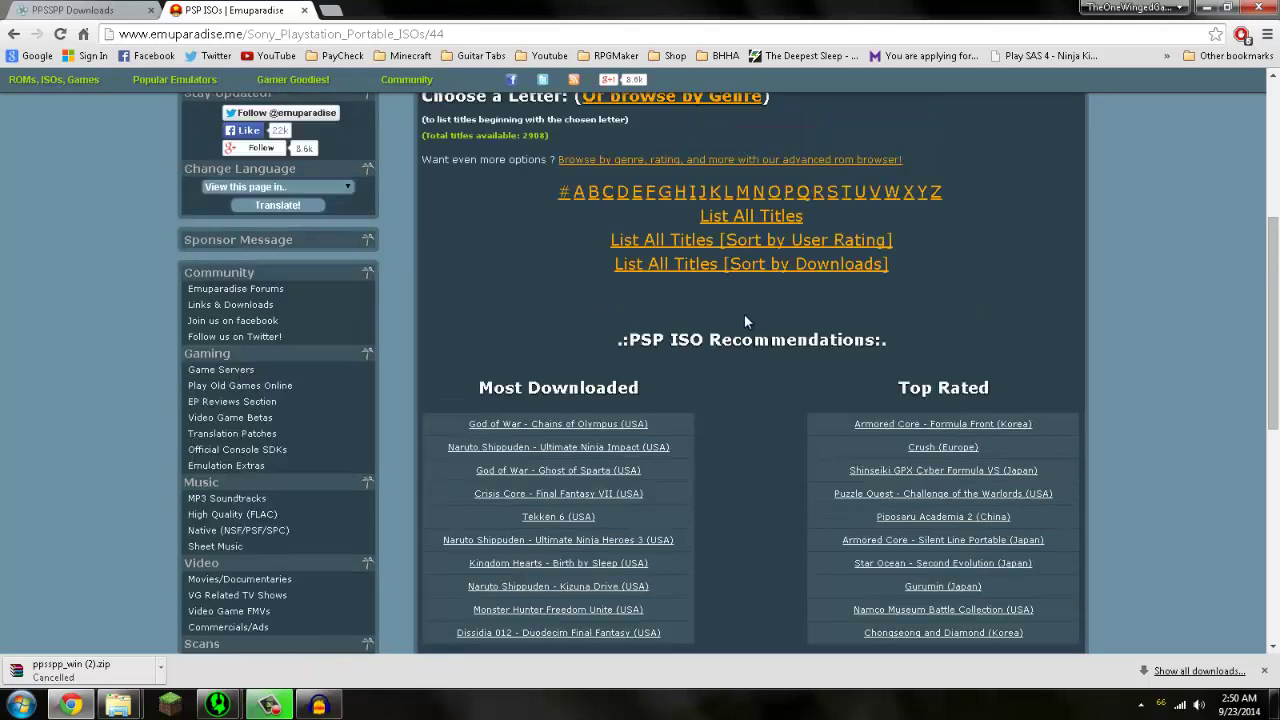
{"action": "scroll", "coordinate": [652, 377], "scroll_direction": "down", "scroll_amount": 5}
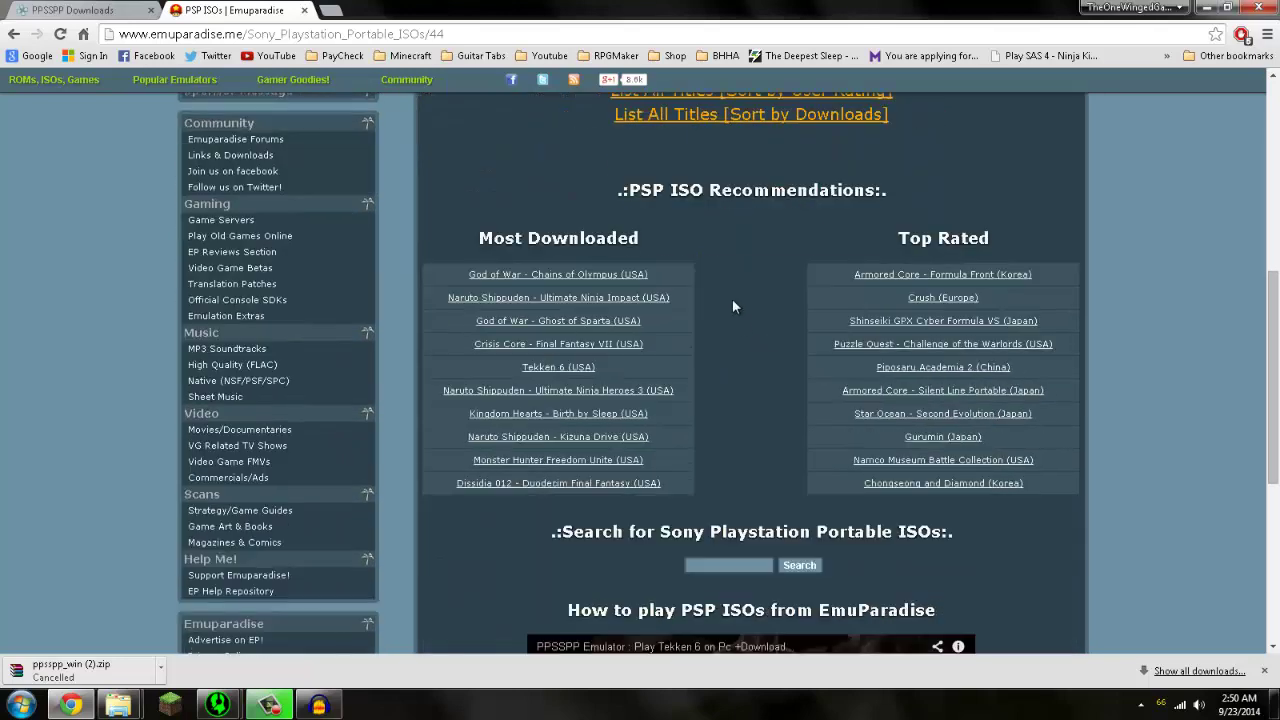
{"action": "scroll", "coordinate": [732, 294], "scroll_direction": "up", "scroll_amount": 4}
{"action": "scroll", "coordinate": [735, 305], "scroll_direction": "up", "scroll_amount": 2}
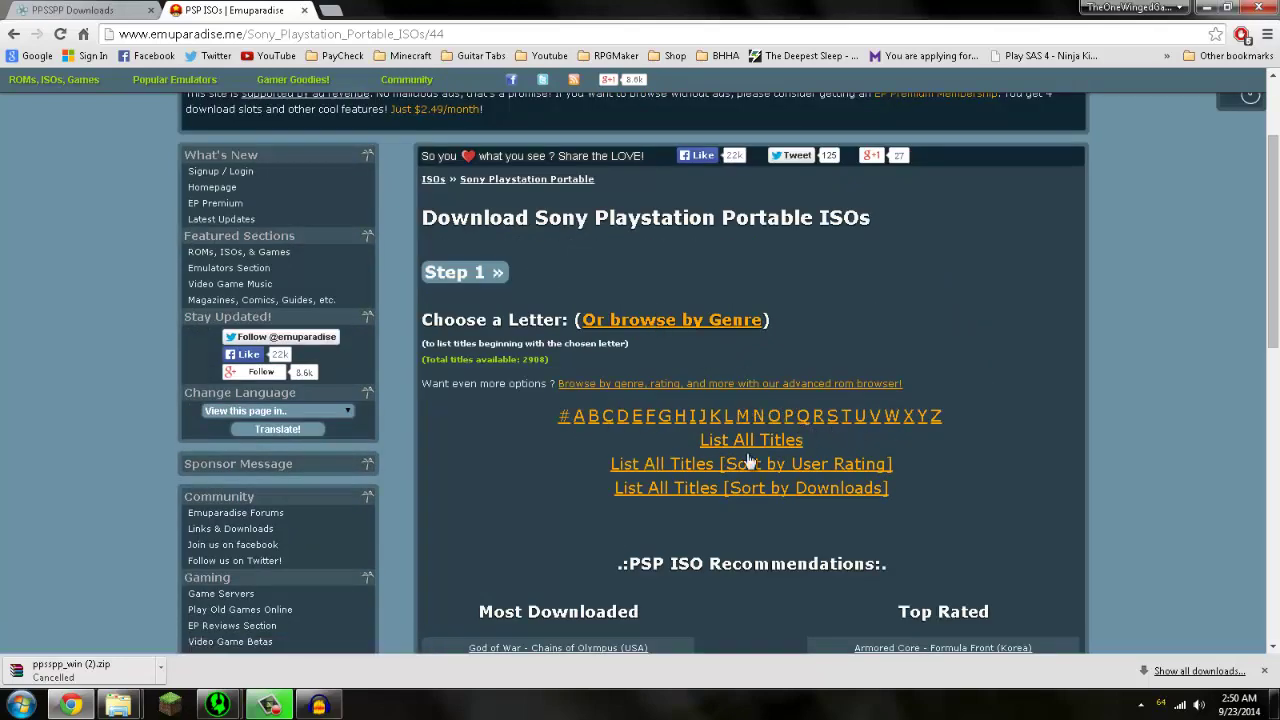
- Open the Crisis Core - Final Fantasy VII (USA) page from the most downloaded PSP ISOs
{"action": "scroll", "coordinate": [684, 393], "scroll_direction": "down", "scroll_amount": 5}
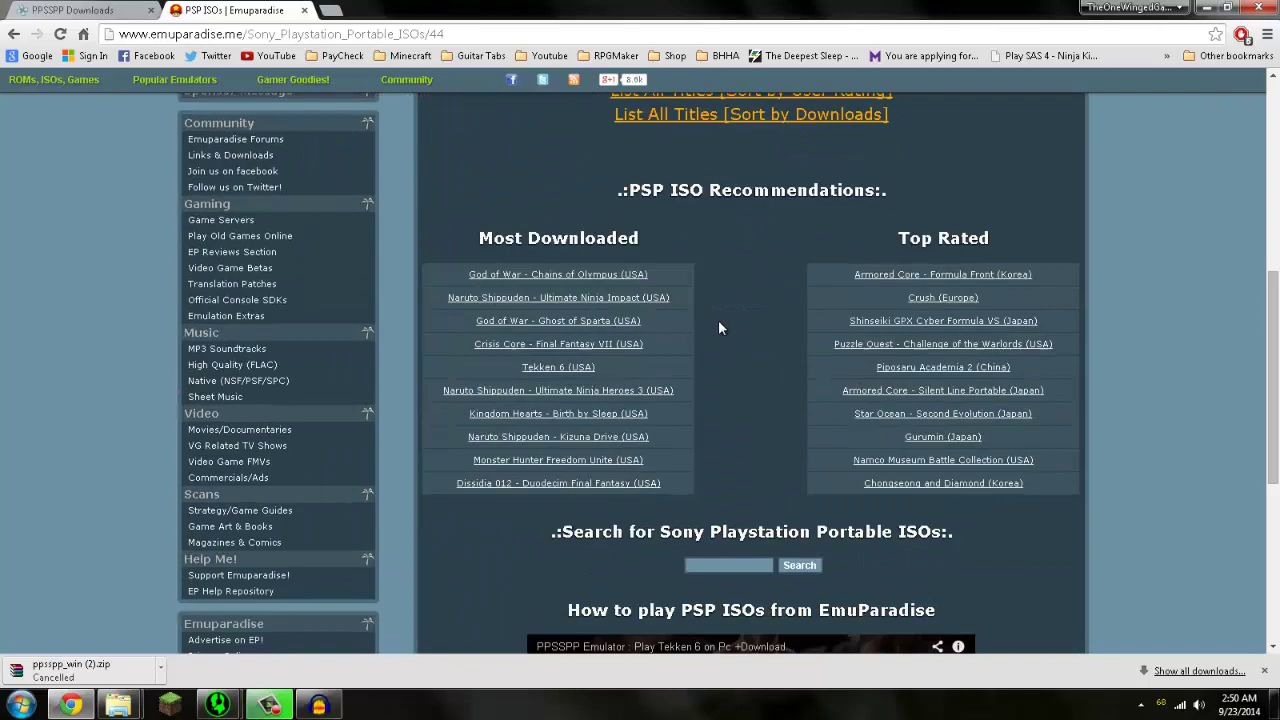
{"action": "scroll", "coordinate": [795, 397], "scroll_direction": "up", "scroll_amount": 3}
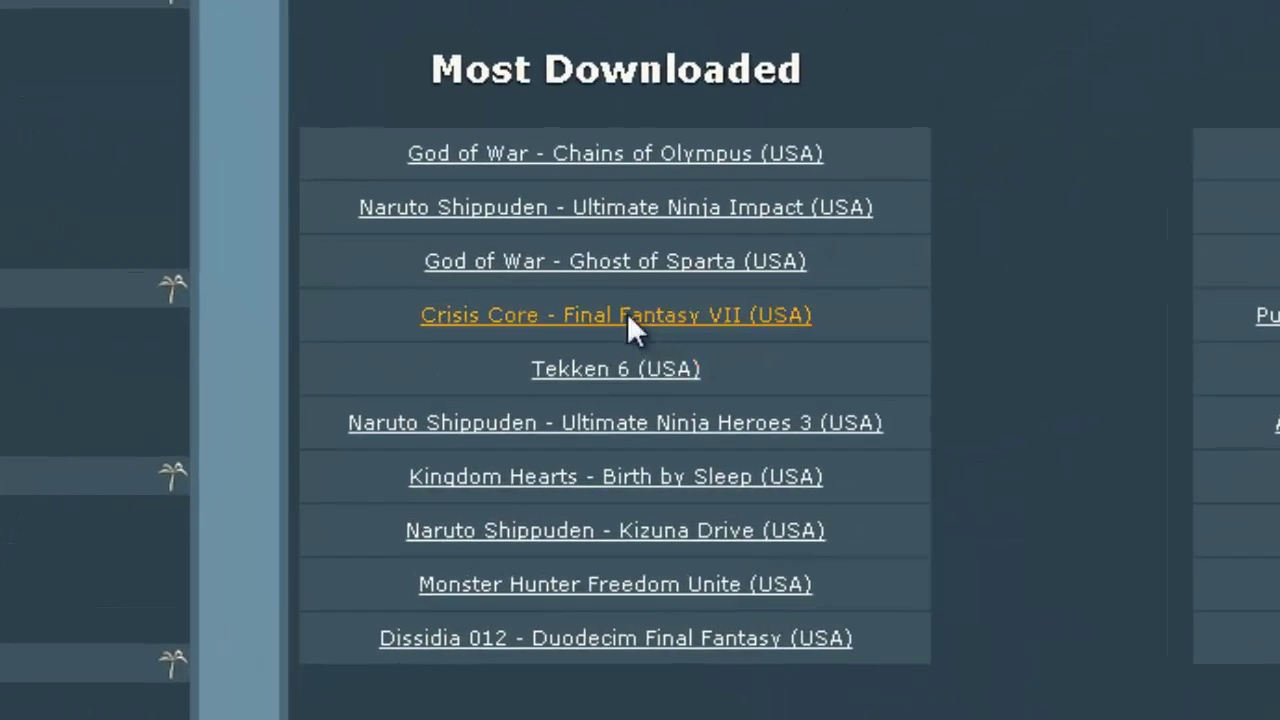
{"action": "left_click", "coordinate": [627, 313]}
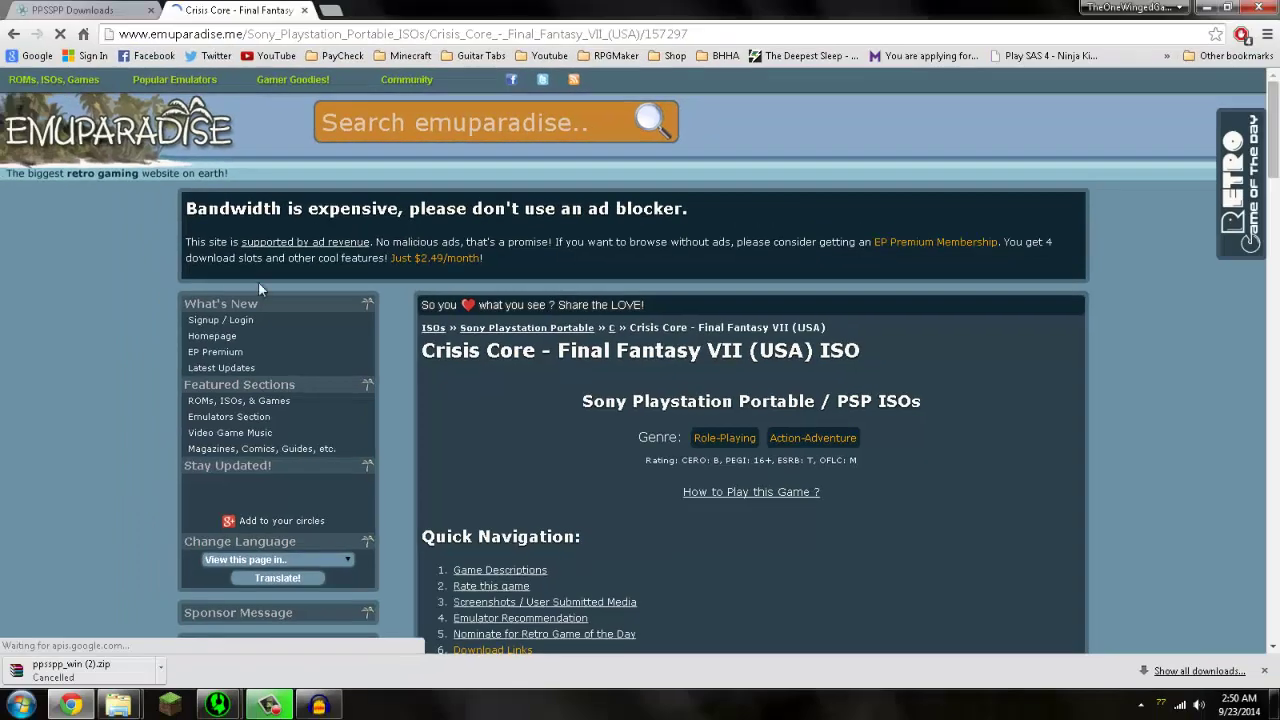
- Open the download page for Crisis Core - Final Fantasy VII (USA) from its direct download links
{"action": "scroll", "coordinate": [686, 335], "scroll_direction": "down", "scroll_amount": 1}
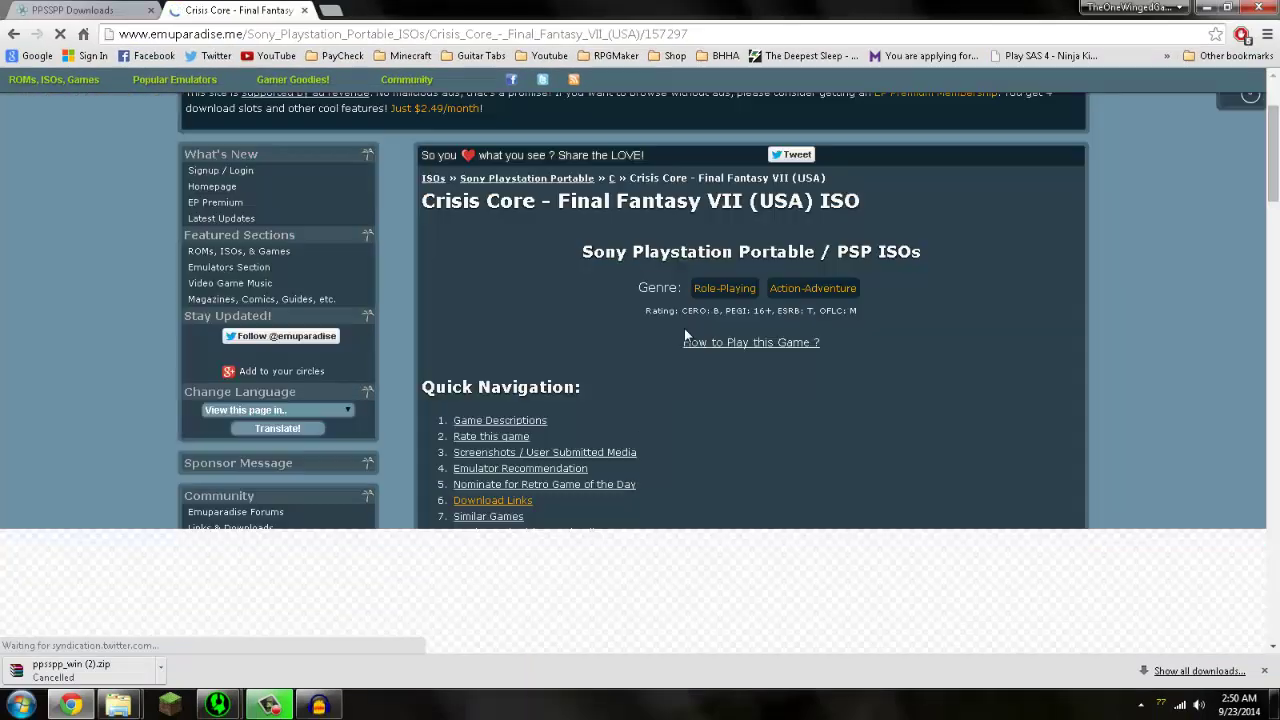
{"action": "scroll", "coordinate": [793, 253], "scroll_direction": "down", "scroll_amount": 5}
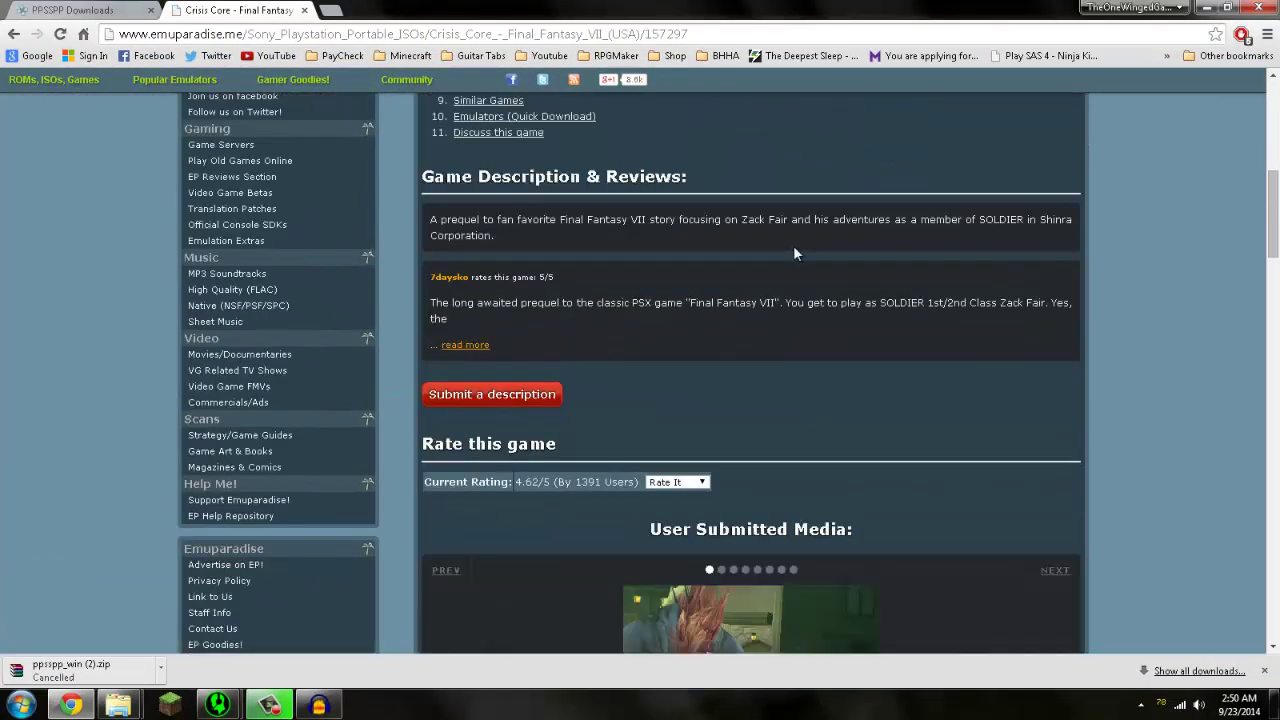
{"action": "scroll", "coordinate": [793, 253], "scroll_direction": "down", "scroll_amount": 10}
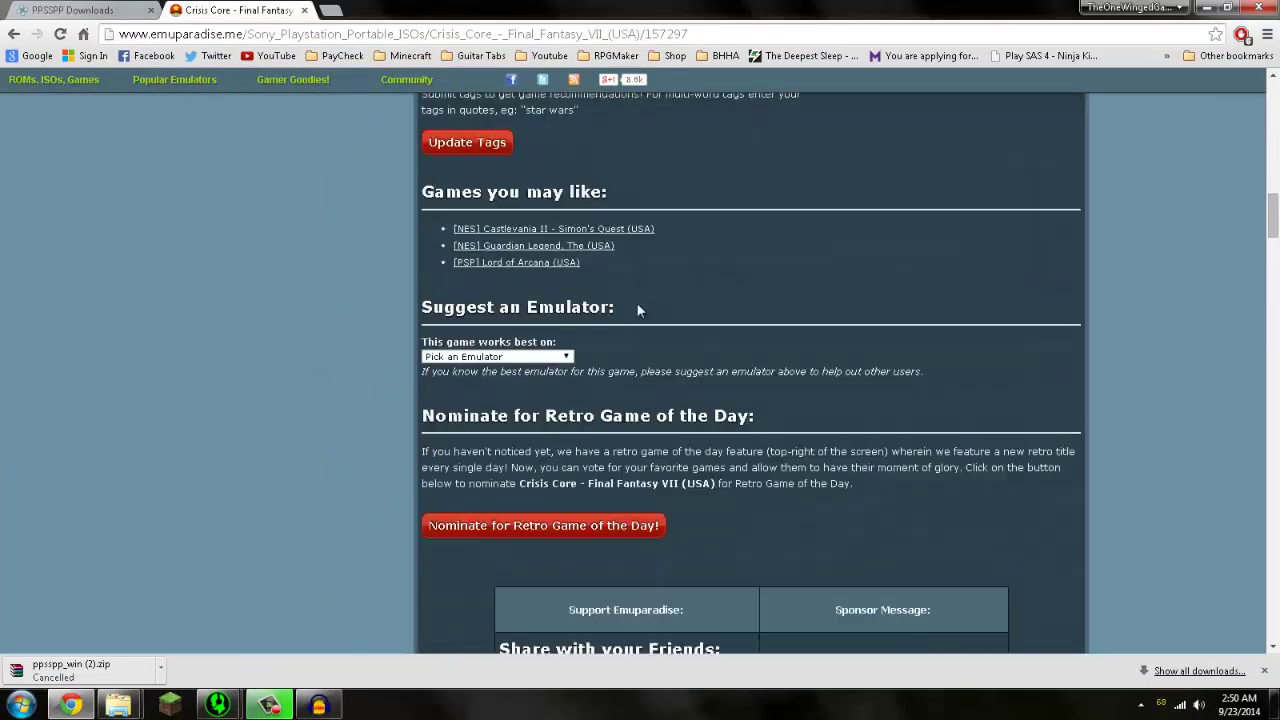
{"action": "scroll", "coordinate": [636, 302], "scroll_direction": "down", "scroll_amount": 8}
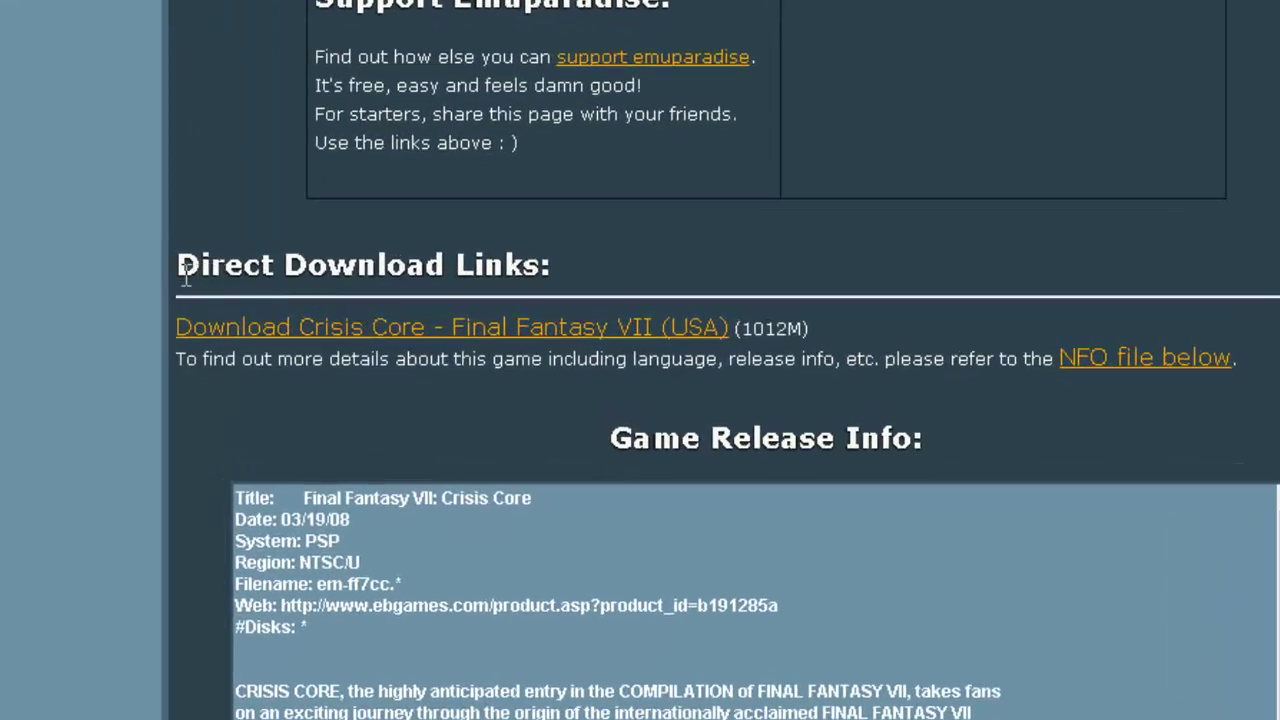
{"action": "left_click_drag", "start_coordinate": [185, 277], "coordinate": [623, 271]}
{"action": "left_click", "coordinate": [682, 330]}
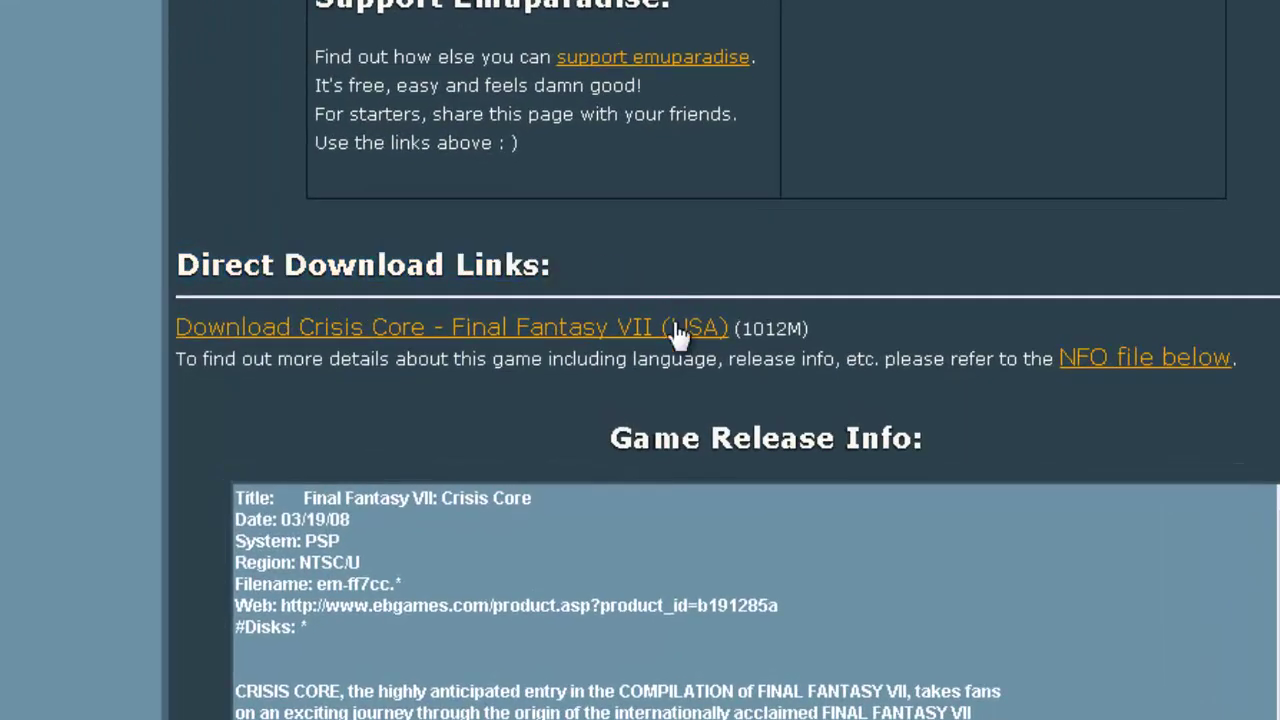
{"action": "double_click", "coordinate": [793, 328]}
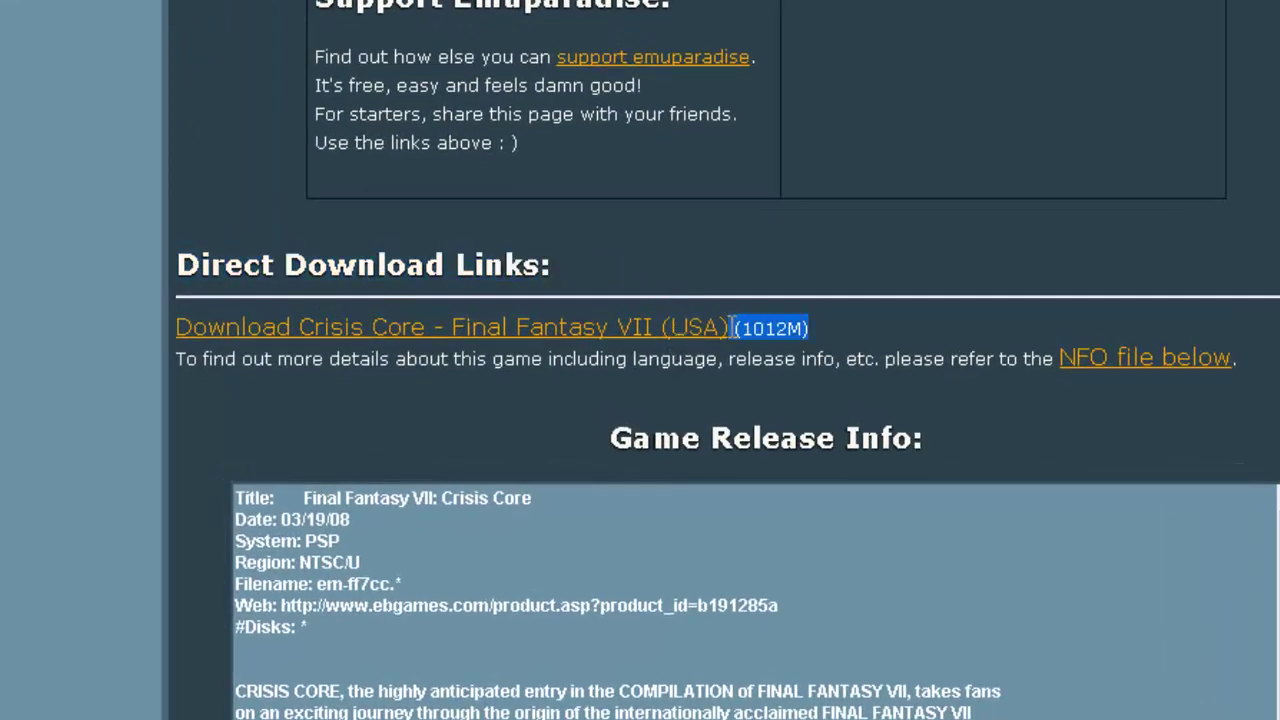
{"action": "left_click", "coordinate": [378, 364]}
{"action": "left_click", "coordinate": [363, 330]}
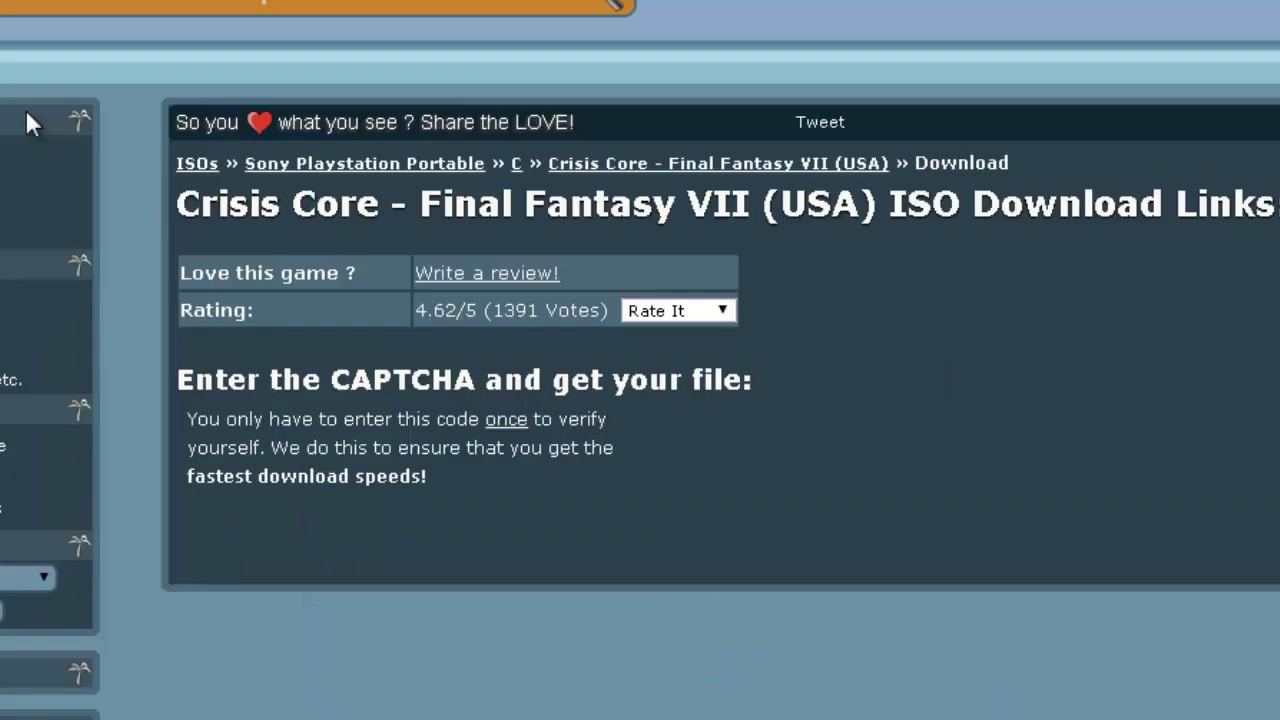
- Try to verify the download by submitting a random answer in the CAPTCHA field
{"action": "scroll", "coordinate": [914, 591], "scroll_direction": "down", "scroll_amount": 9}
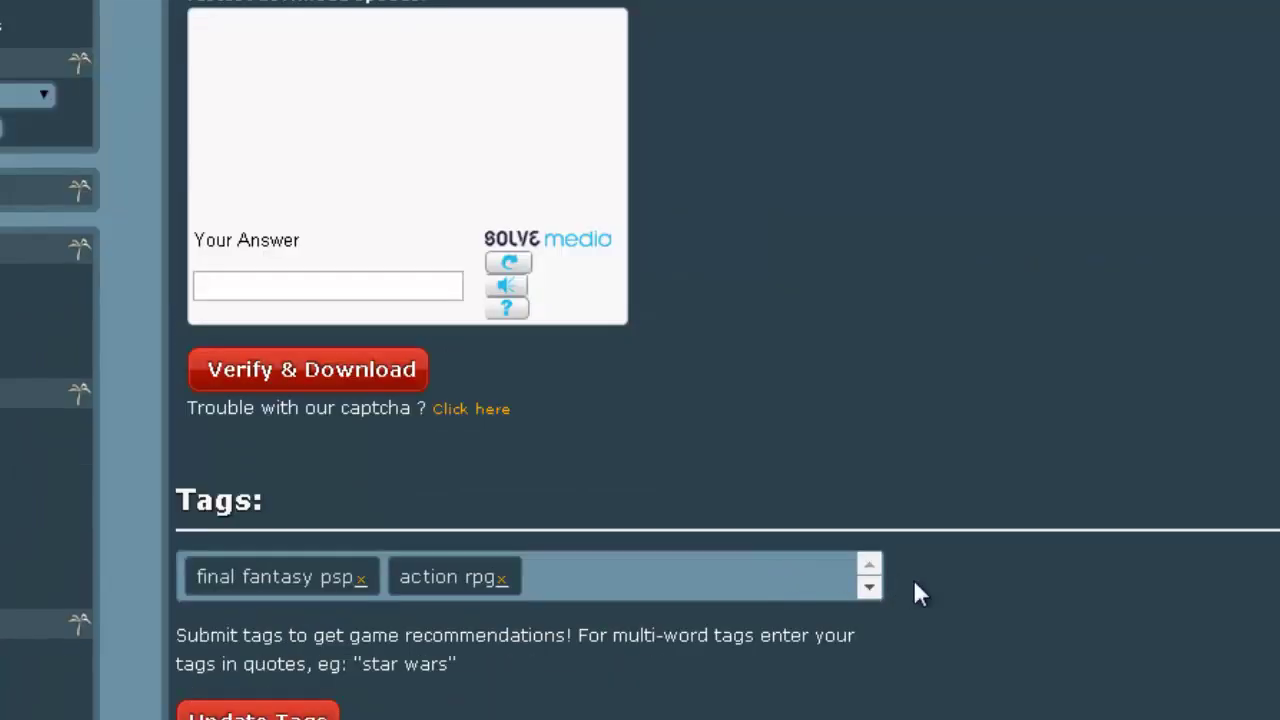
{"action": "scroll", "coordinate": [647, 283], "scroll_direction": "up", "scroll_amount": 4}
{"action": "left_click", "coordinate": [360, 416]}
{"action": "type", "text": "asdfasdfa"}
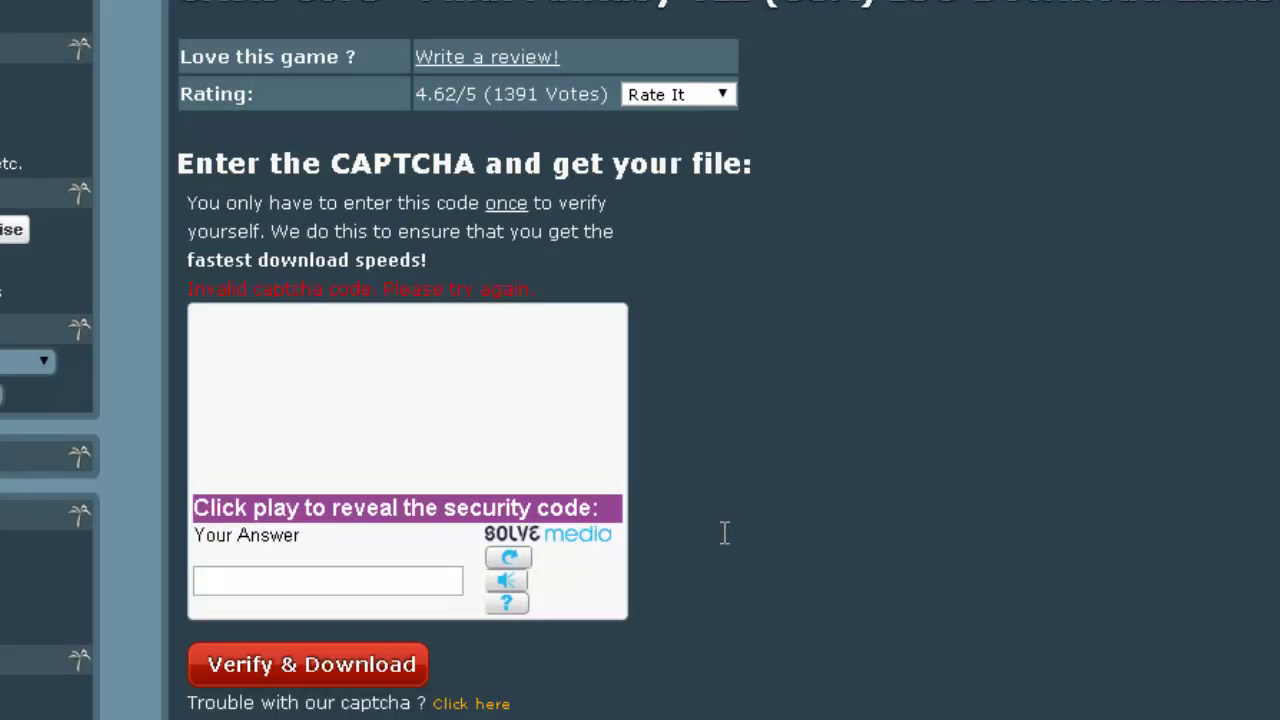
{"action": "scroll", "coordinate": [874, 417], "scroll_direction": "up", "scroll_amount": 3}
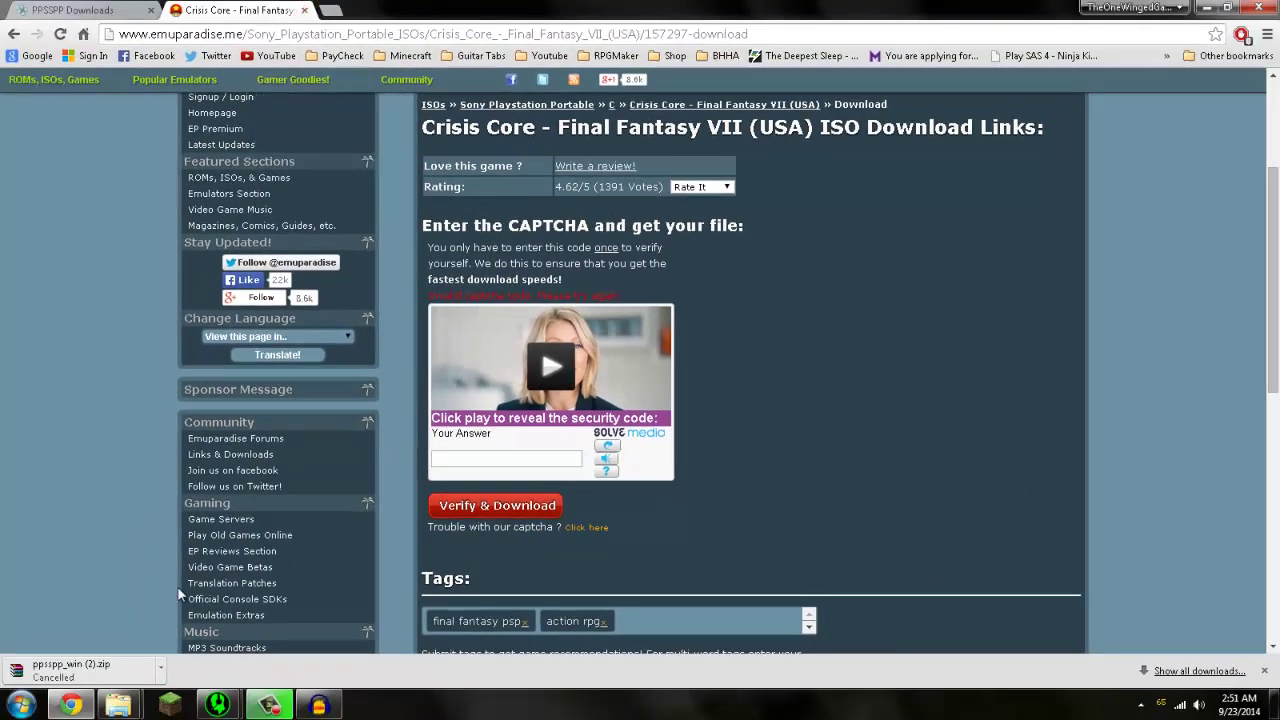
- Switch to the VIDEO TUTORIAL folder in Windows Explorer and locate the ppsspp_win (1) archive
{"action": "mouse_move", "coordinate": [118, 705]}
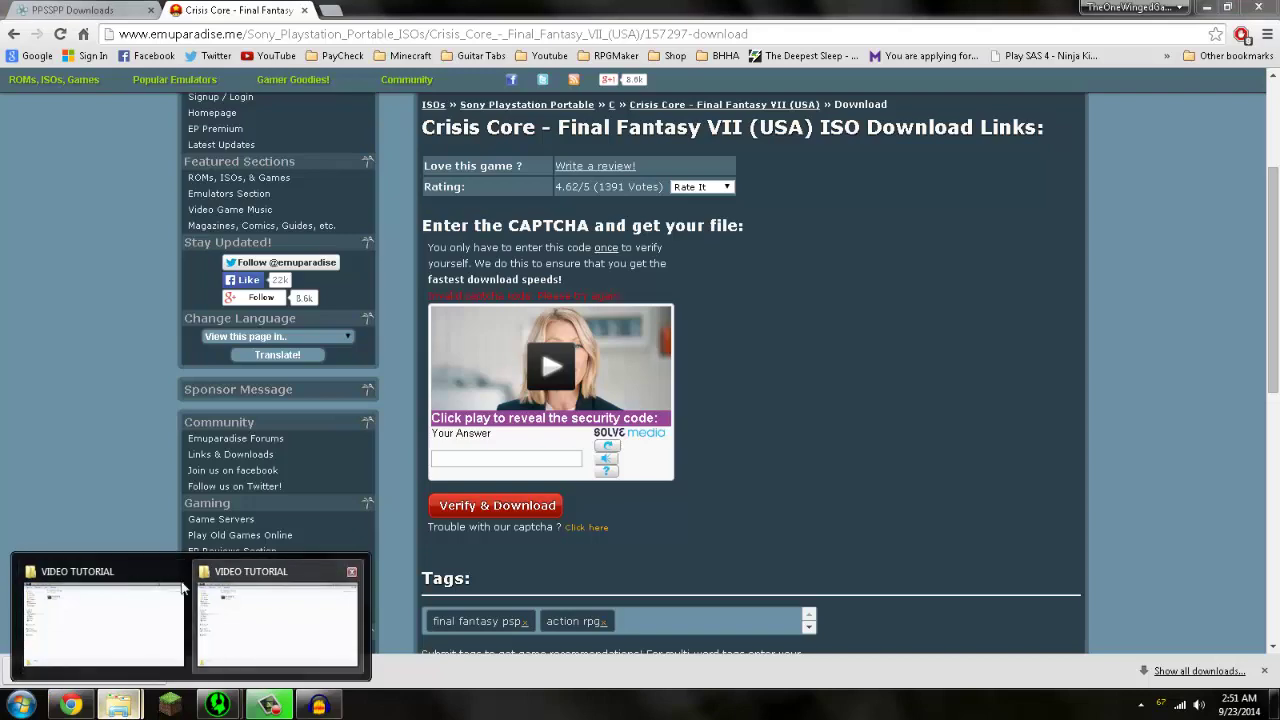
{"action": "left_click", "coordinate": [172, 625]}
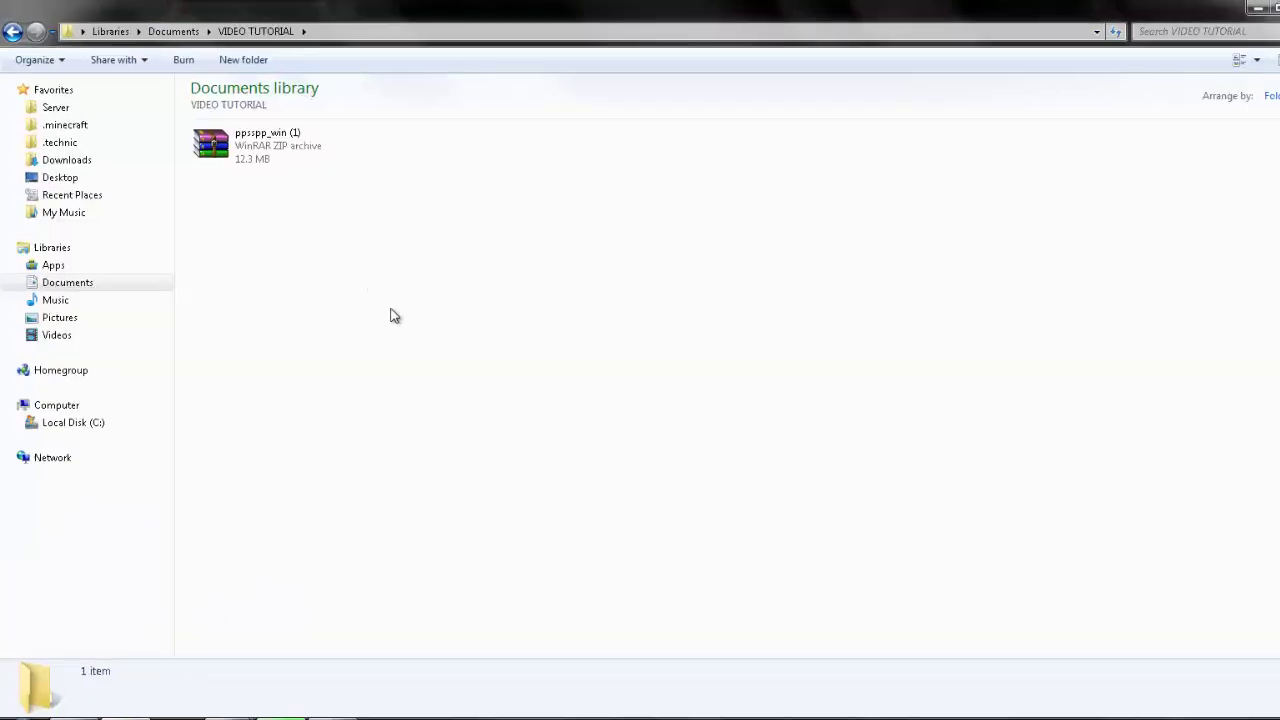
{"action": "left_click", "coordinate": [287, 146]}
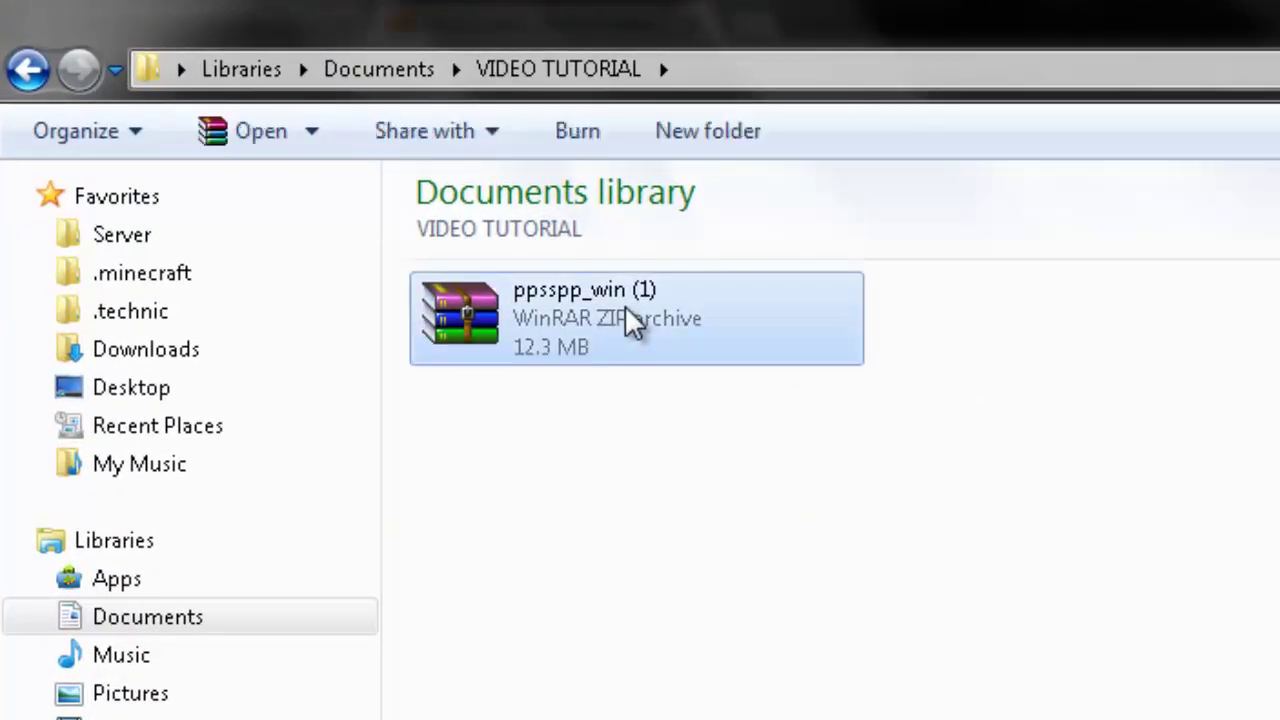
{"action": "left_click", "coordinate": [782, 557]}
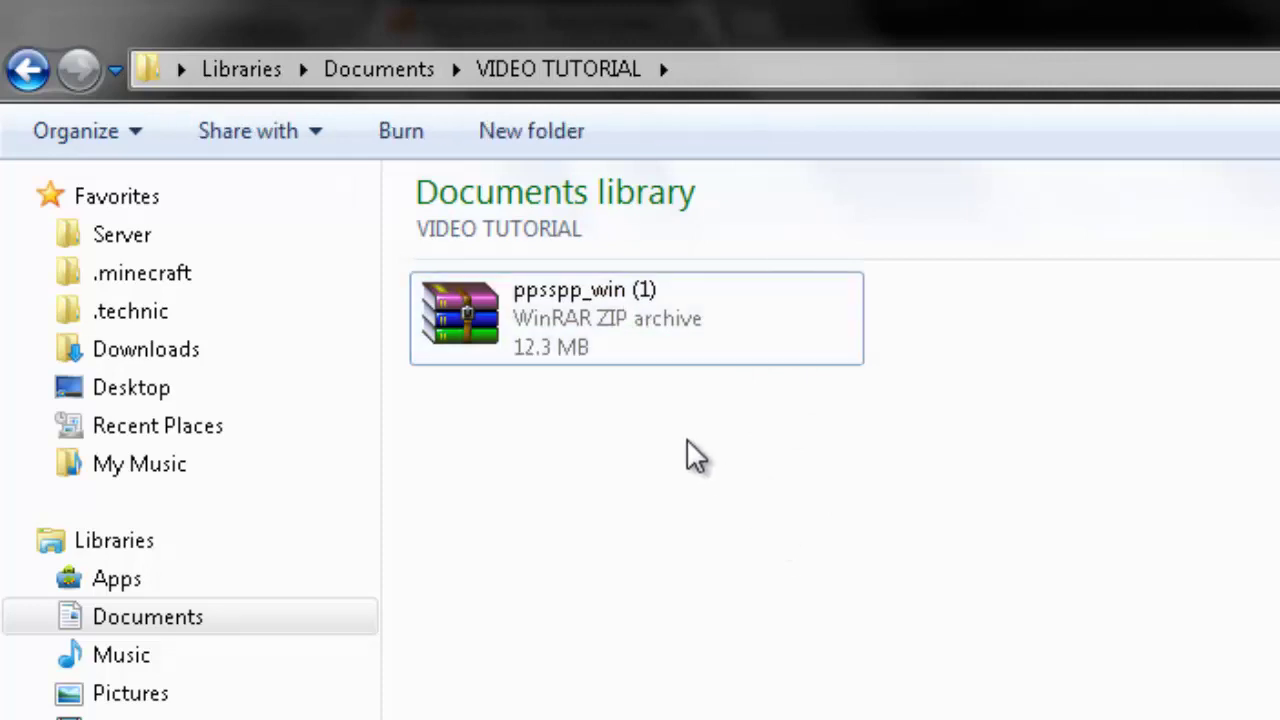
{"action": "left_click", "coordinate": [609, 351]}
{"action": "left_click", "coordinate": [686, 623]}
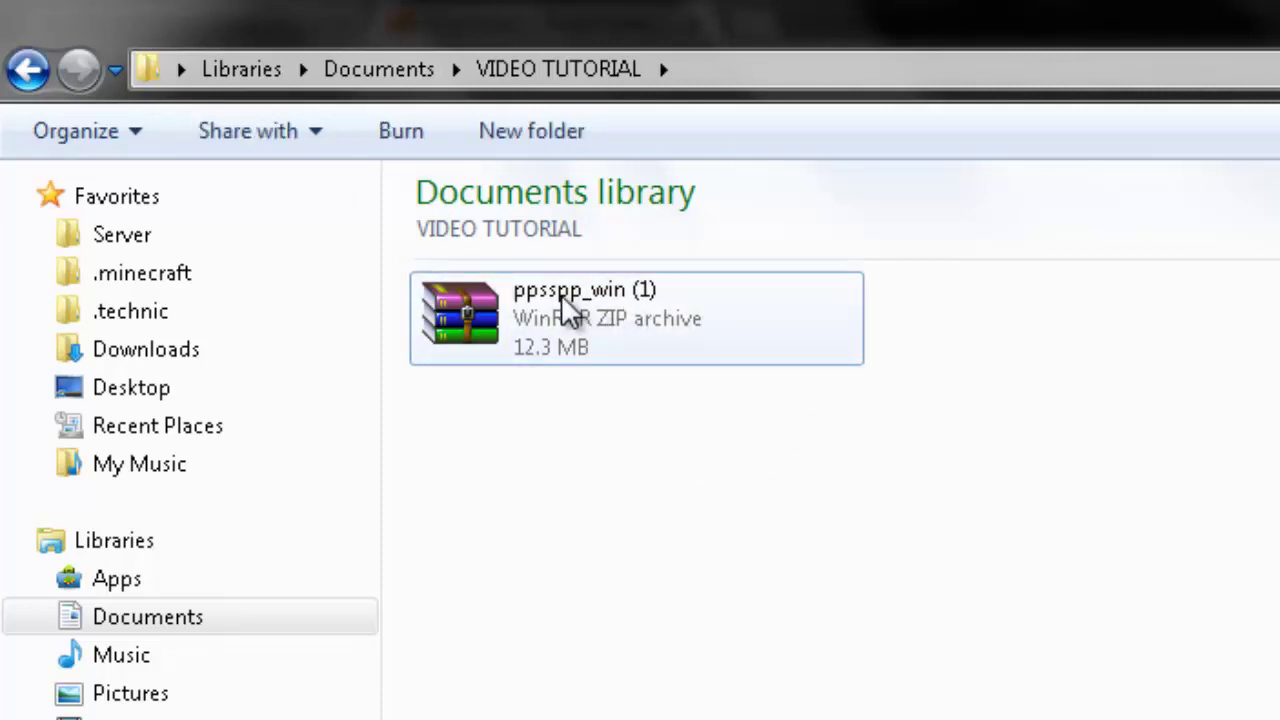
- Extract the ppsspp_win (1) archive into the VIDEO TUTORIAL folder and open the extracted ppsspp folder
{"action": "right_click", "coordinate": [575, 296]}
{"action": "left_click", "coordinate": [637, 397]}
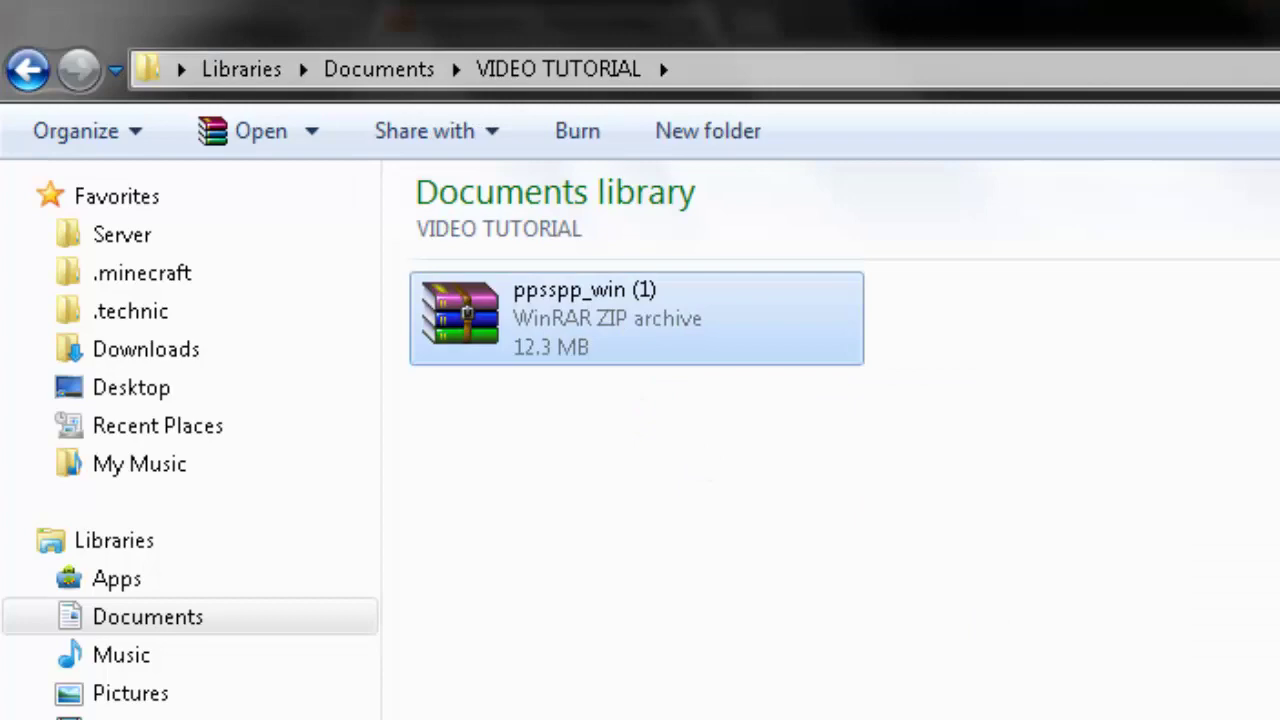
{"action": "double_click", "coordinate": [563, 338]}
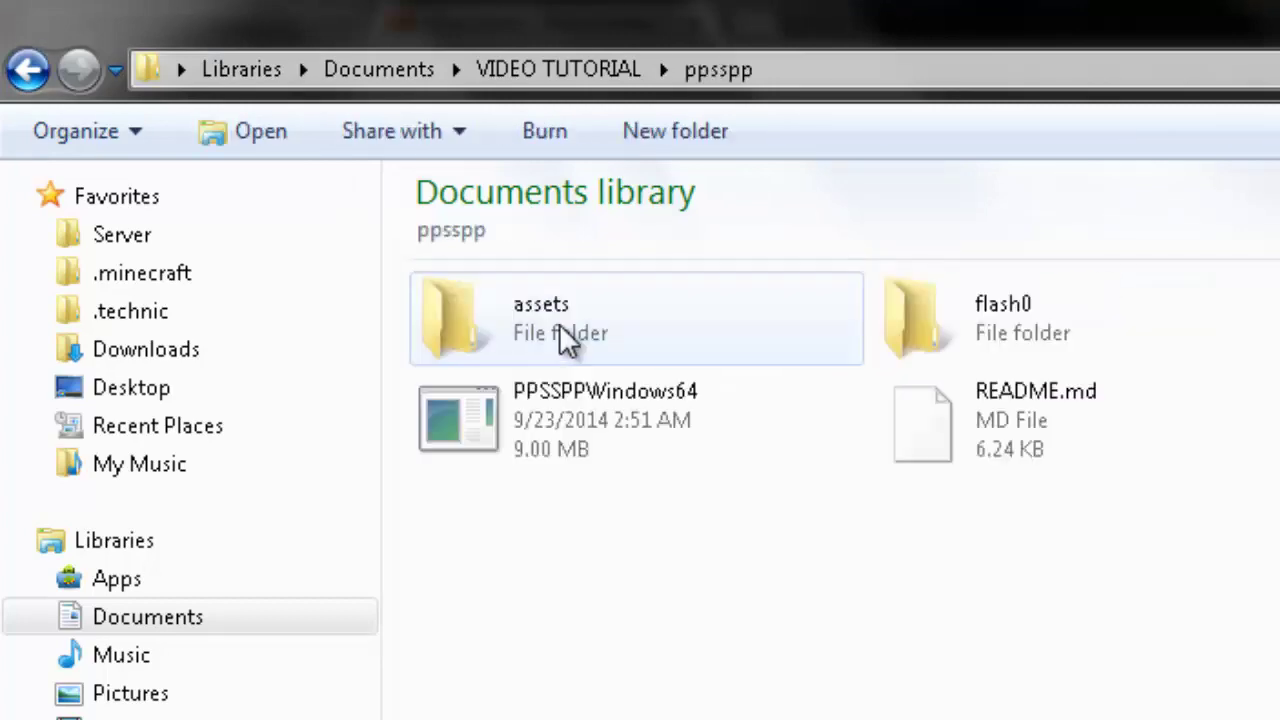
- Highlight all the extracted files and folders in the ppsspp folder, and clear the selection
{"action": "left_click_drag", "start_coordinate": [430, 620], "coordinate": [1279, 300]}
{"action": "left_click", "coordinate": [1069, 664]}
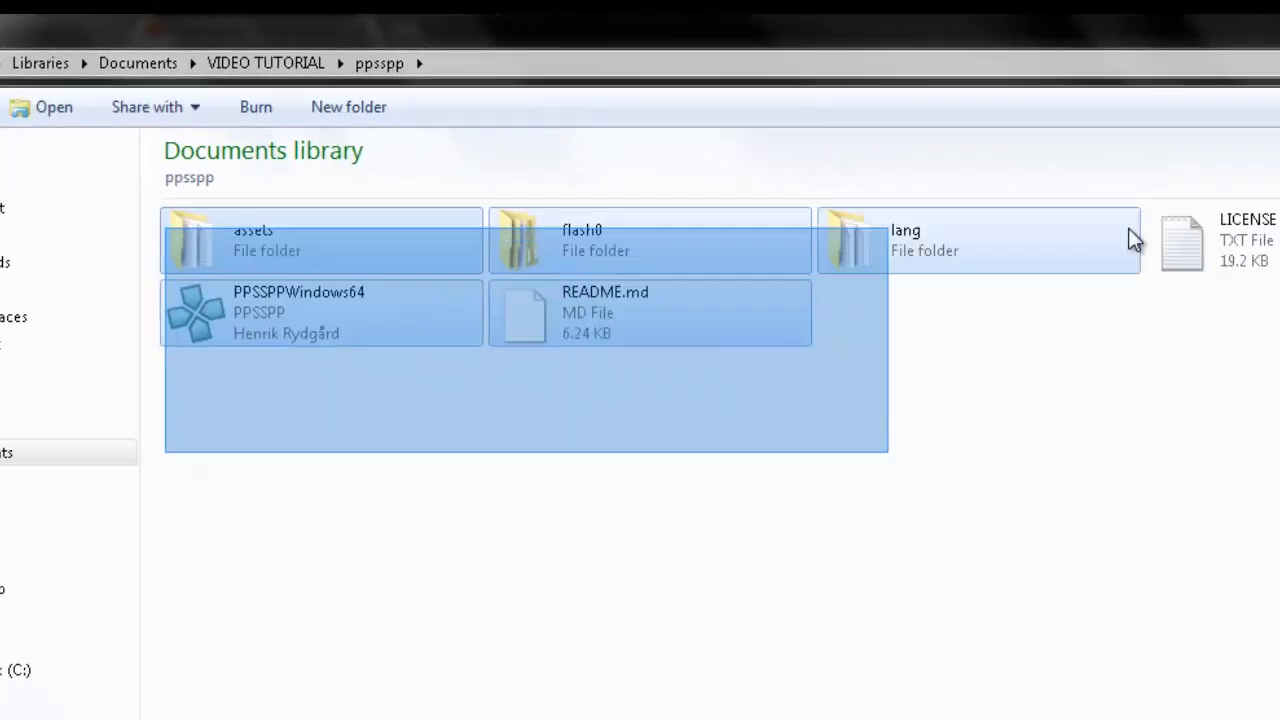
{"action": "left_click_drag", "start_coordinate": [110, 330], "coordinate": [1094, 391]}
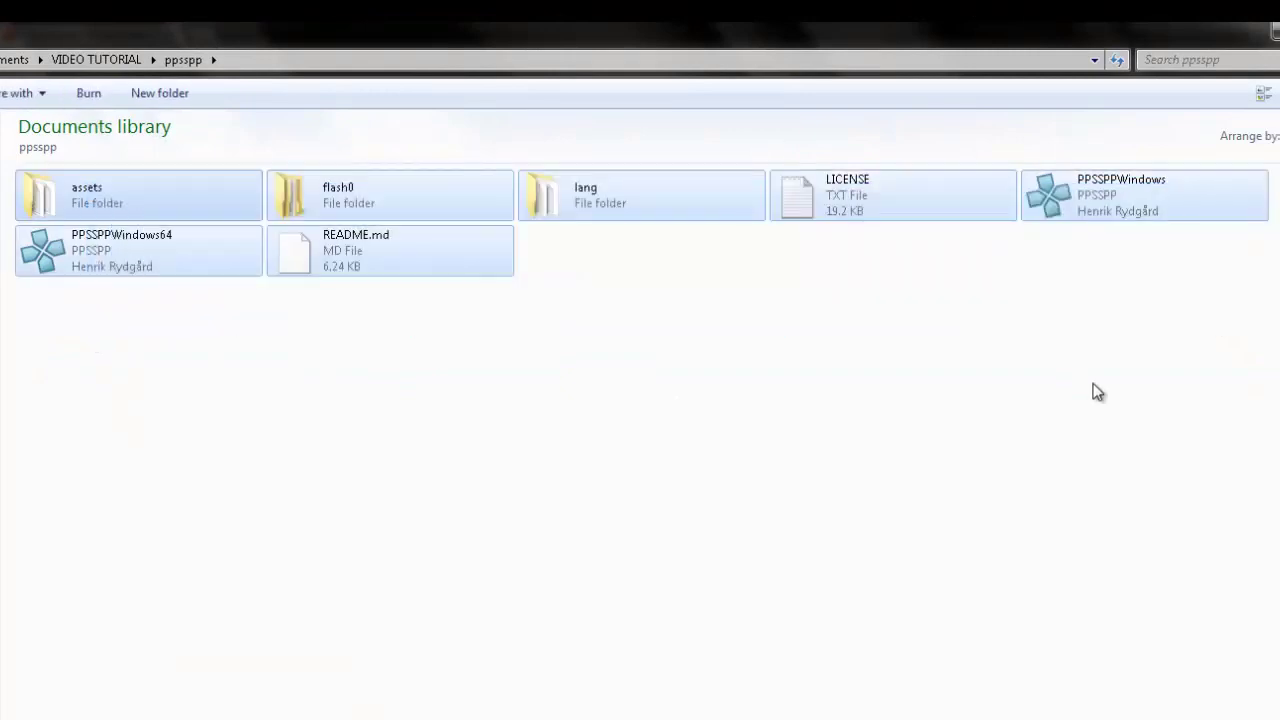
{"action": "left_click", "coordinate": [1082, 393]}
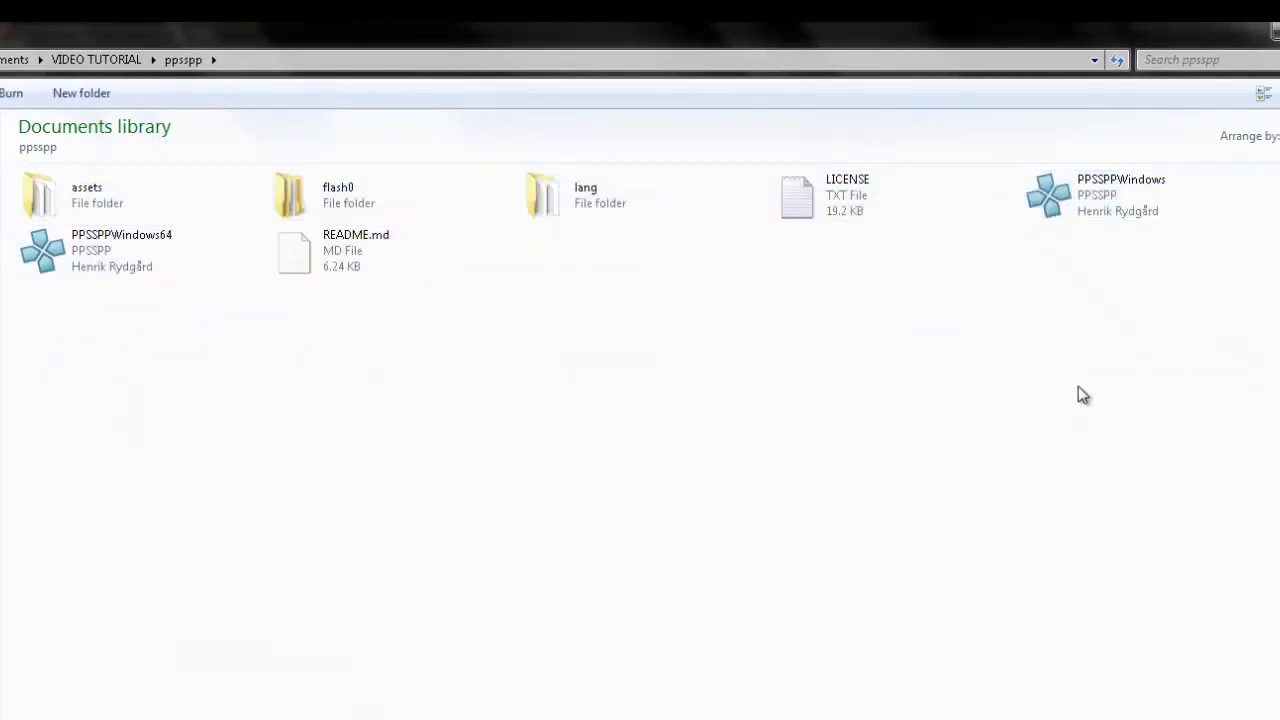
- Compare the PPSSPPWindows64 and PPSSPPWindows executables by selecting each in turn
{"action": "left_click", "coordinate": [112, 266]}
{"action": "left_click", "coordinate": [1064, 200]}
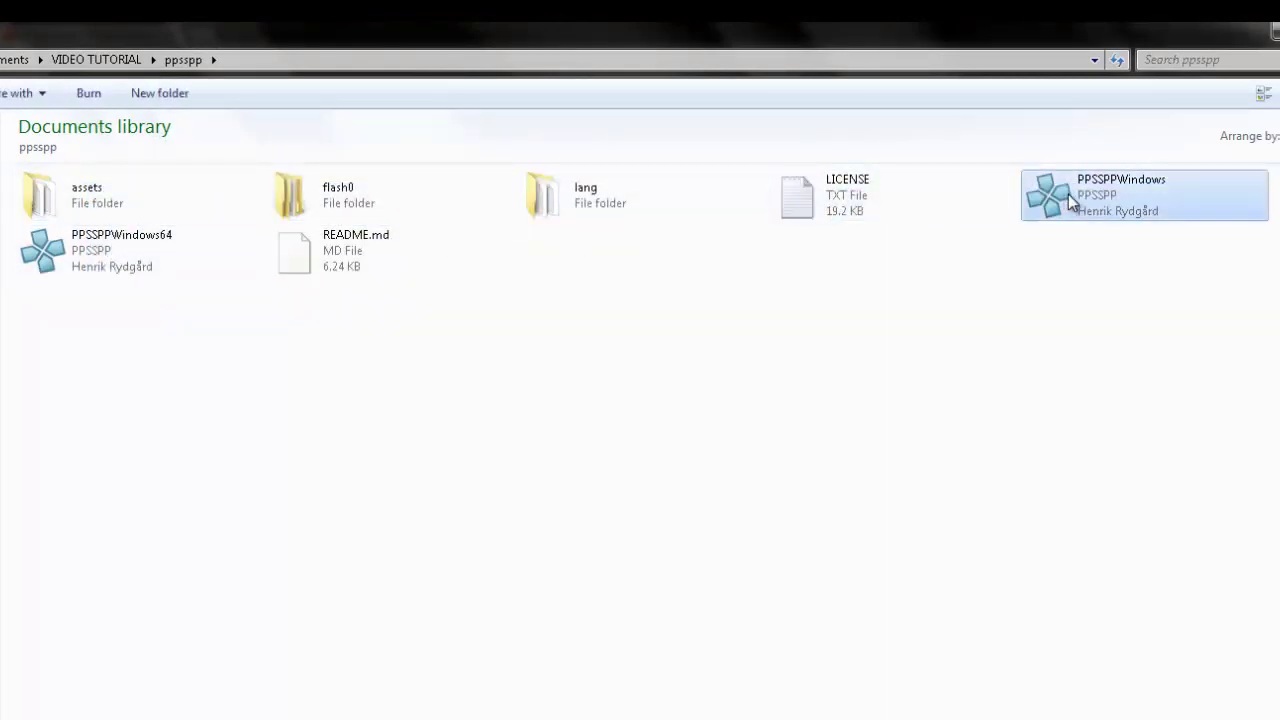
{"action": "left_click", "coordinate": [116, 274]}
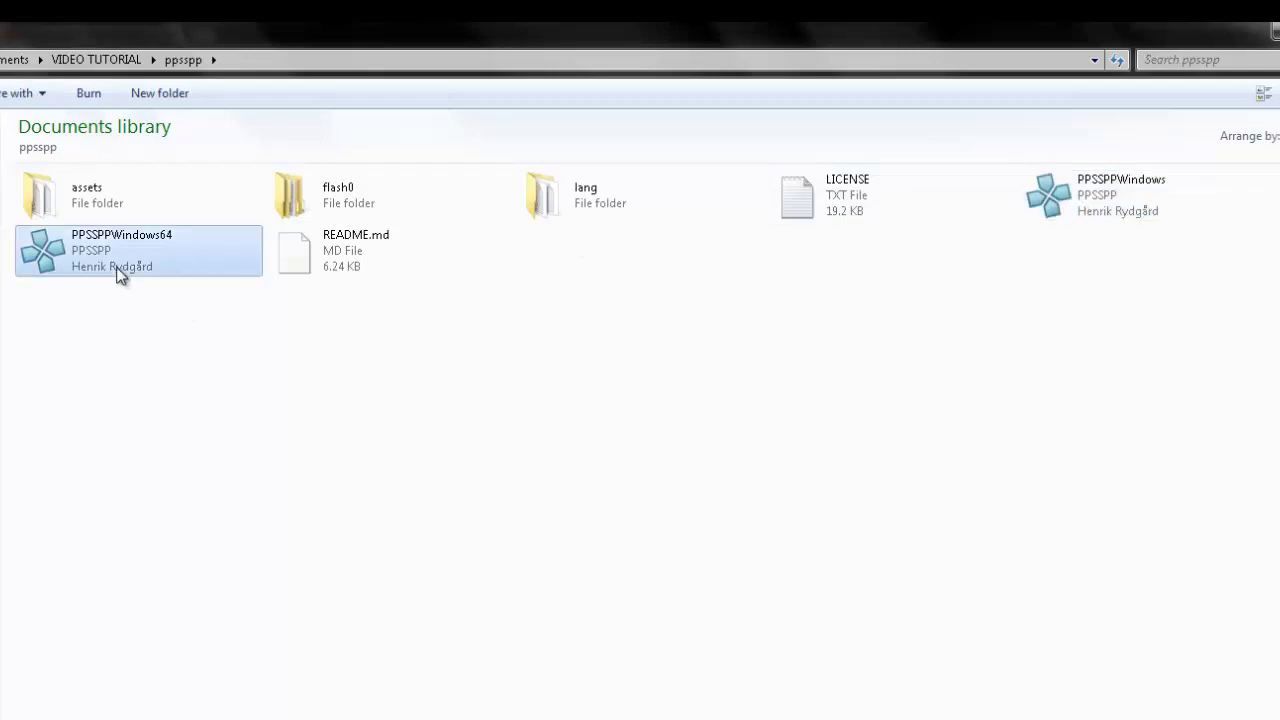
{"action": "left_click", "coordinate": [341, 381]}
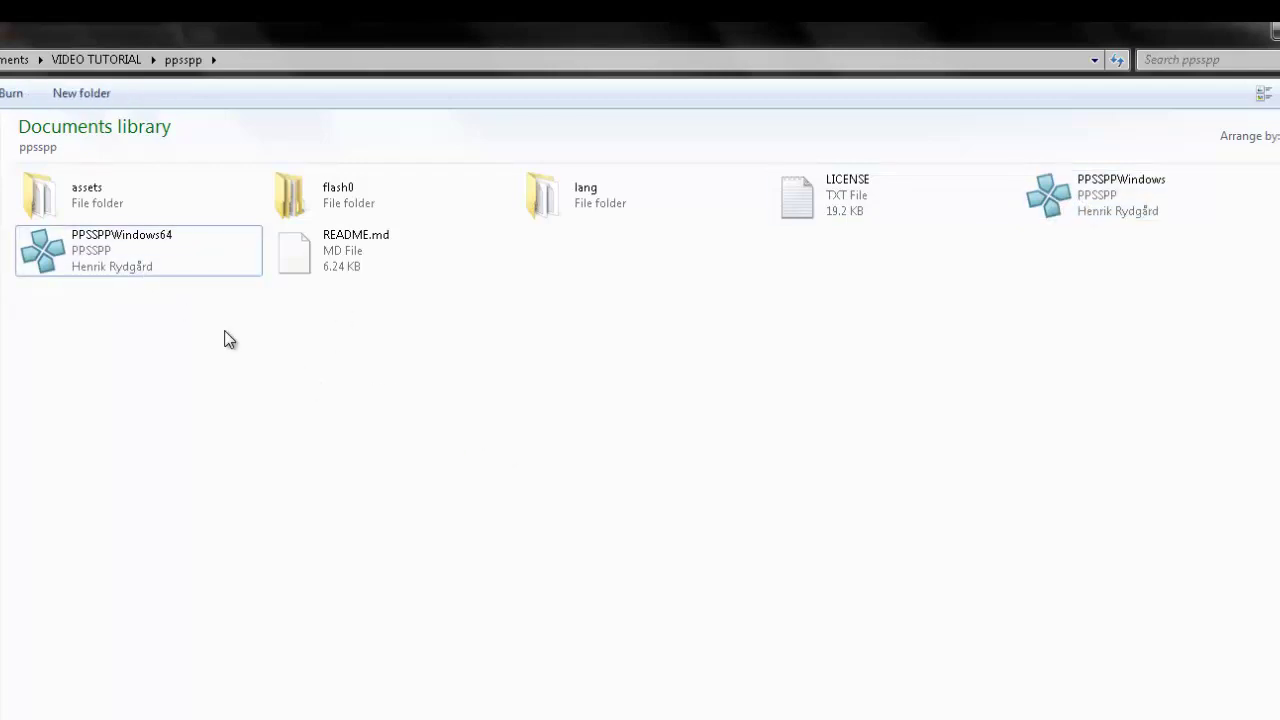
{"action": "left_click", "coordinate": [151, 257]}
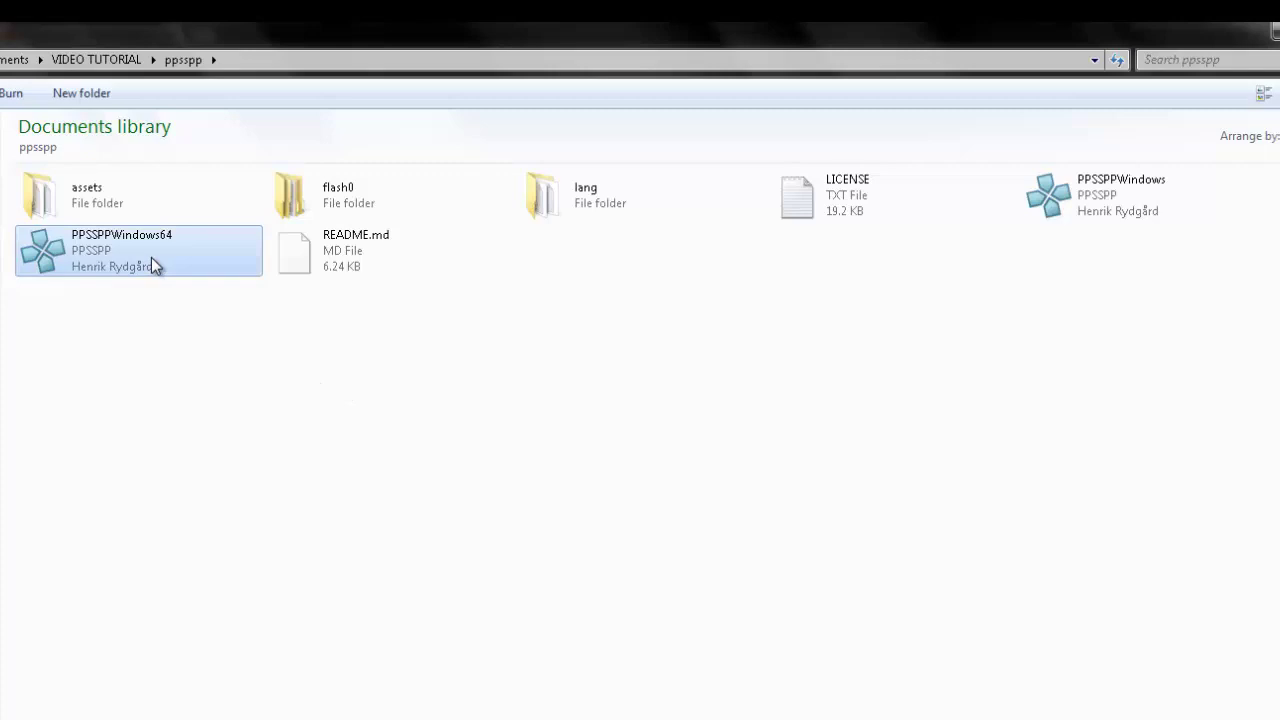
{"action": "left_click", "coordinate": [1032, 299]}
{"action": "left_click", "coordinate": [1095, 203]}
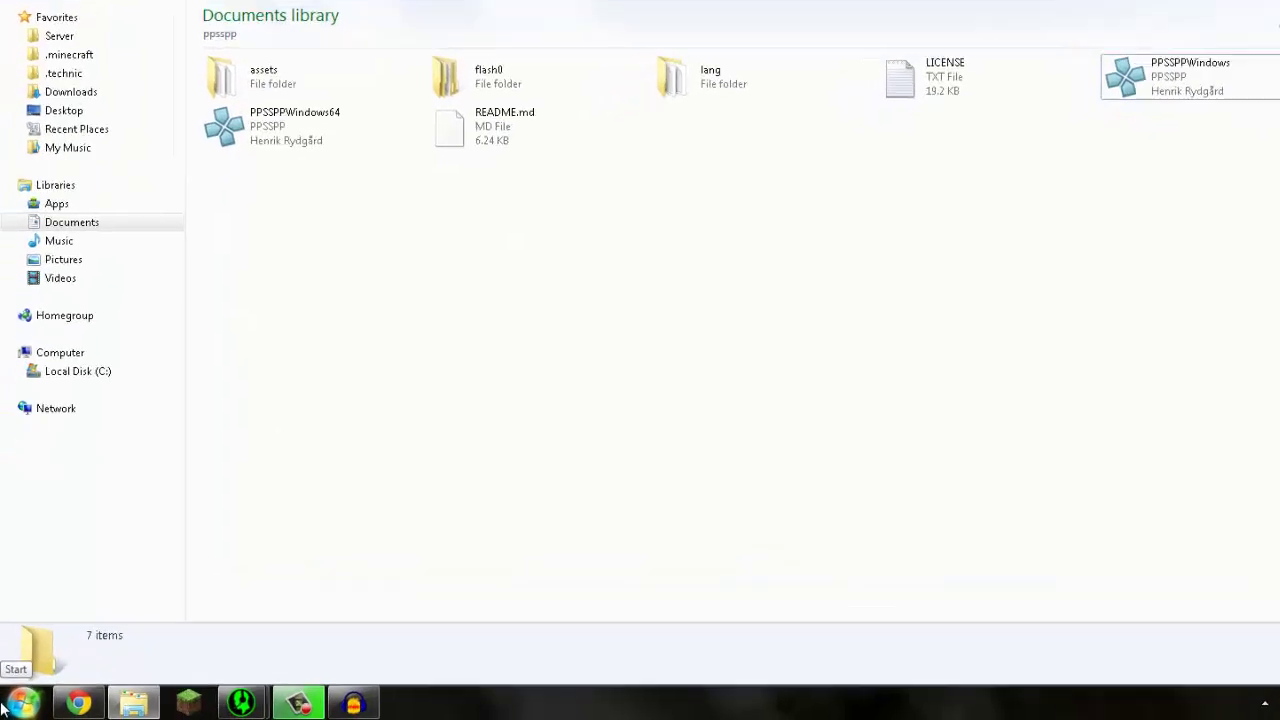
- Open the properties of Computer to look up the Windows system information
{"action": "left_click", "coordinate": [5, 707]}
{"action": "right_click", "coordinate": [248, 513]}
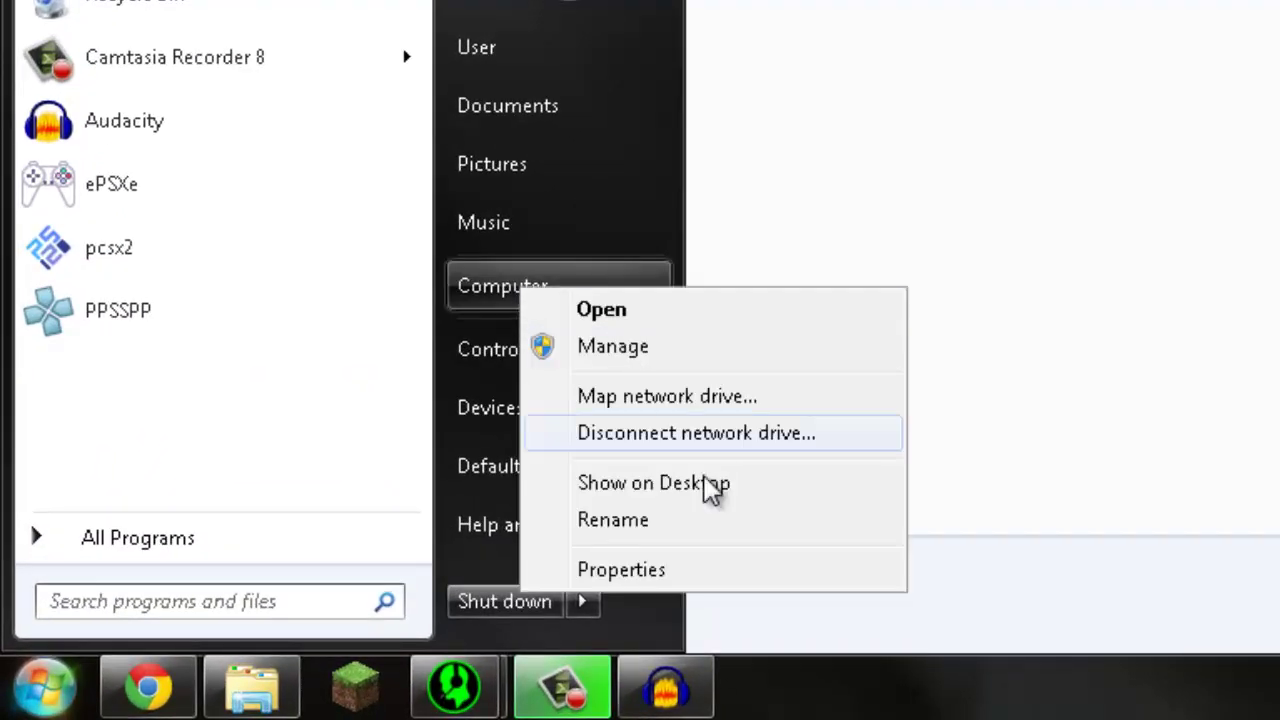
{"action": "left_click", "coordinate": [692, 573]}
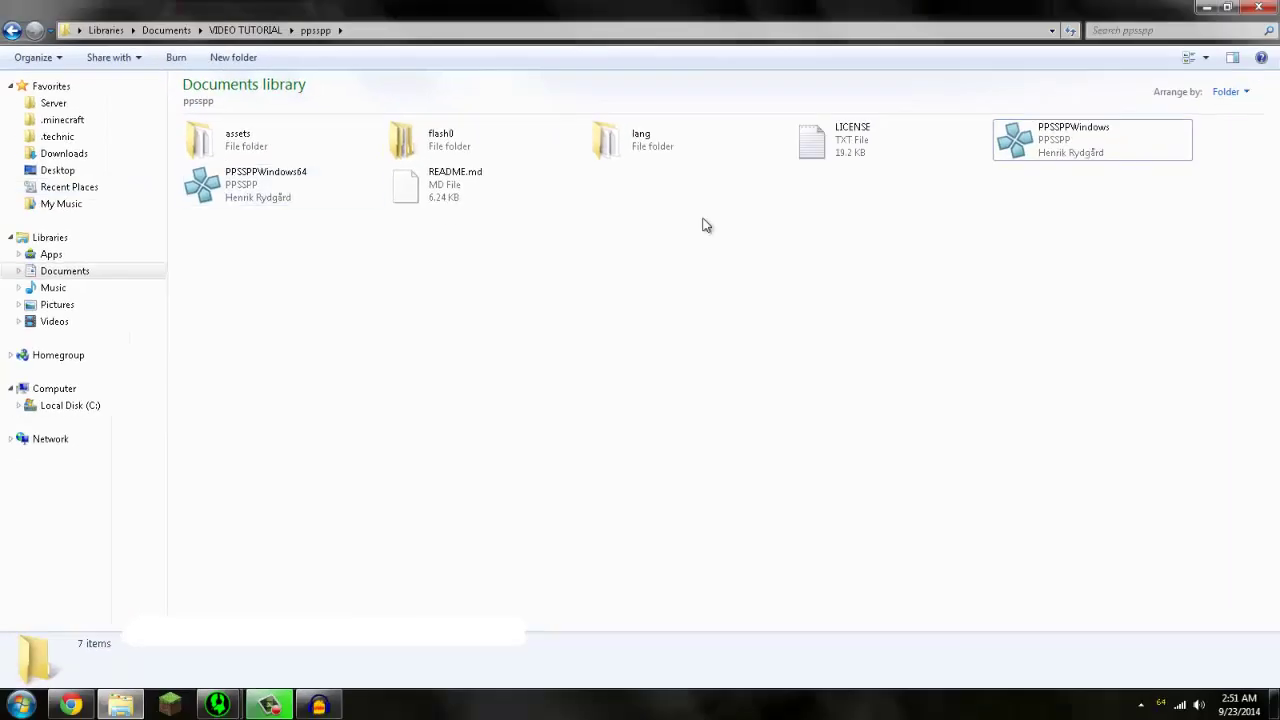
- Launch PPSSPPWindows64, allow the unverified publisher's file to run, and maximize the emulator window
{"action": "double_click", "coordinate": [284, 195]}
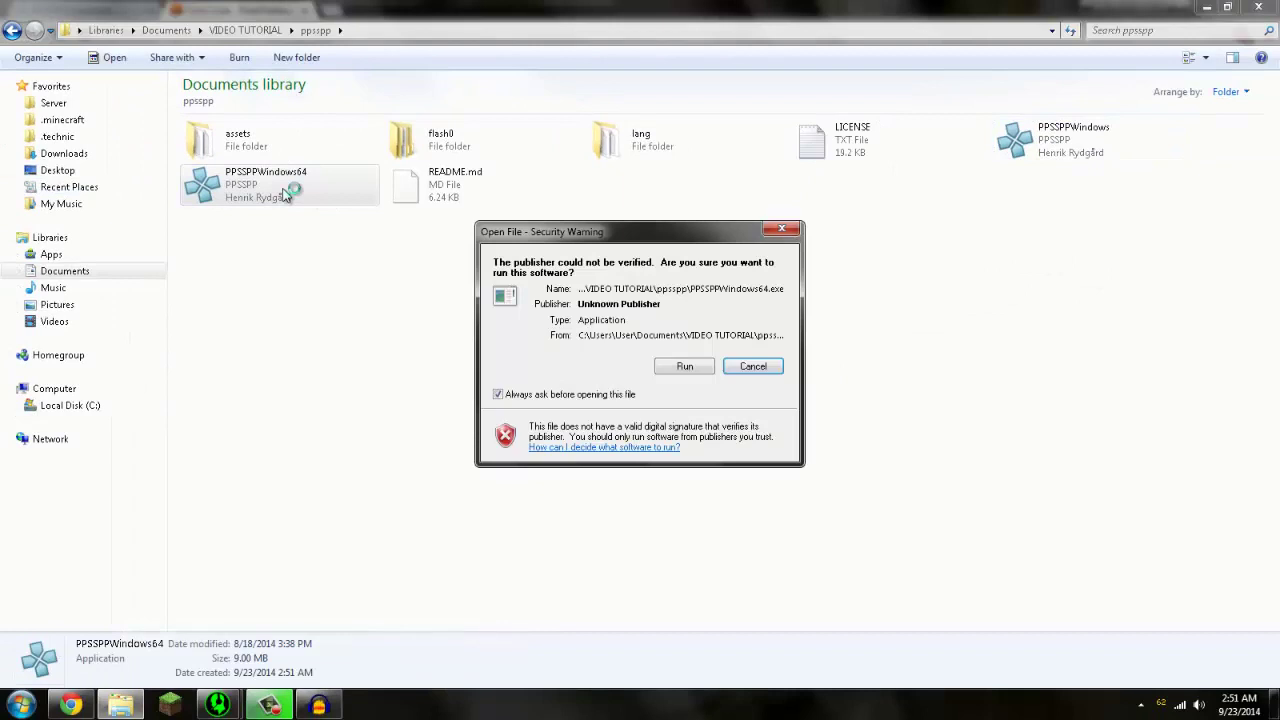
{"action": "left_click", "coordinate": [680, 368]}
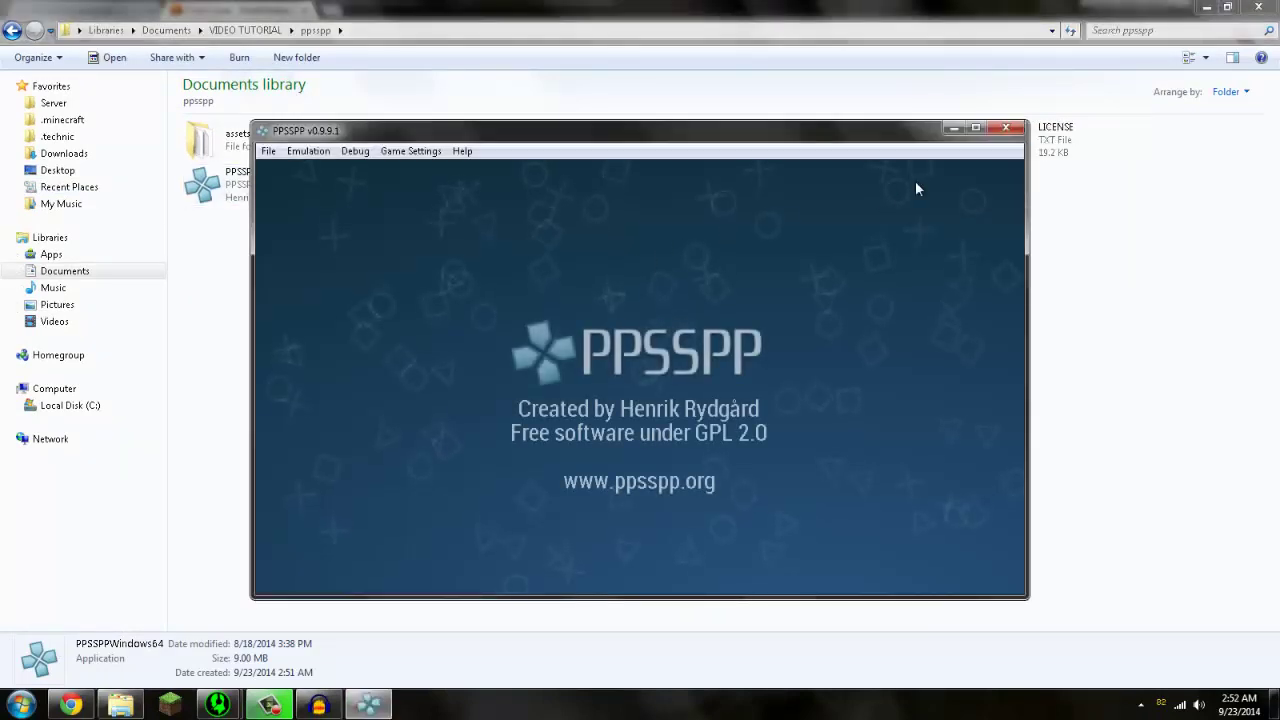
{"action": "left_click", "coordinate": [975, 128]}
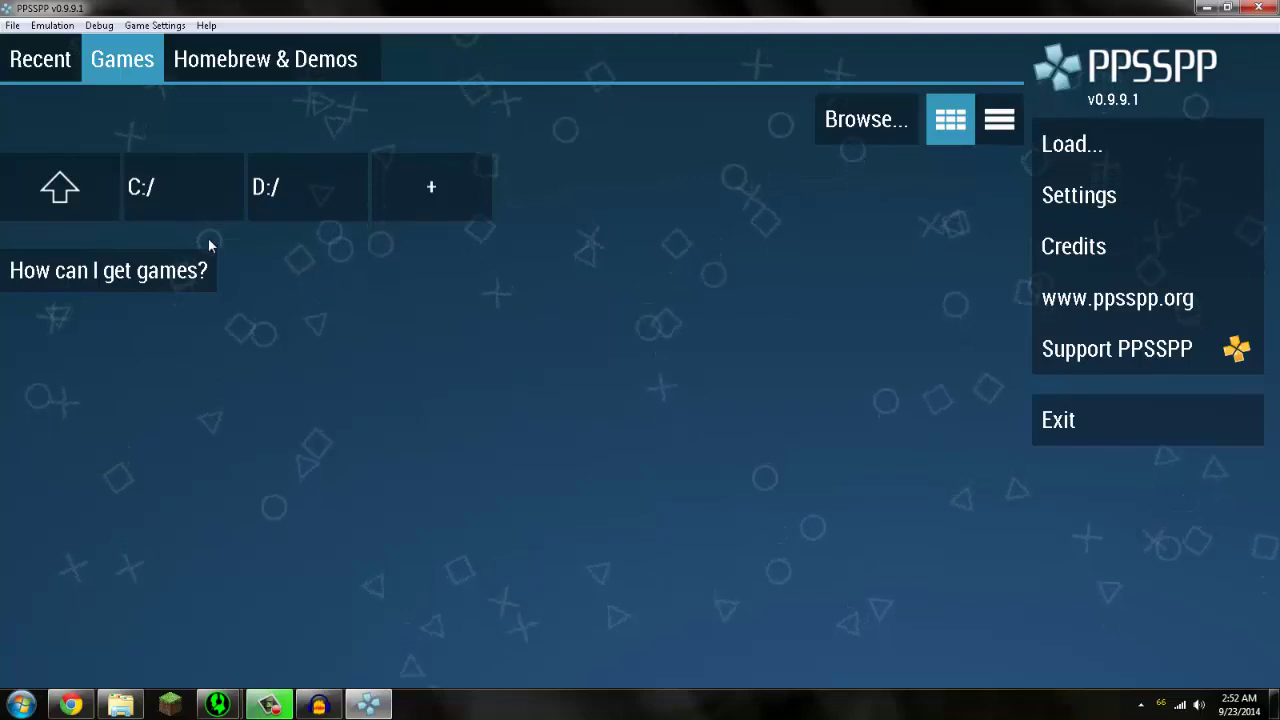
- Browse for the games folder in the emulator, expanding Libraries and Documents down to the ppsspp folder inside PSP
{"action": "left_click", "coordinate": [885, 122]}
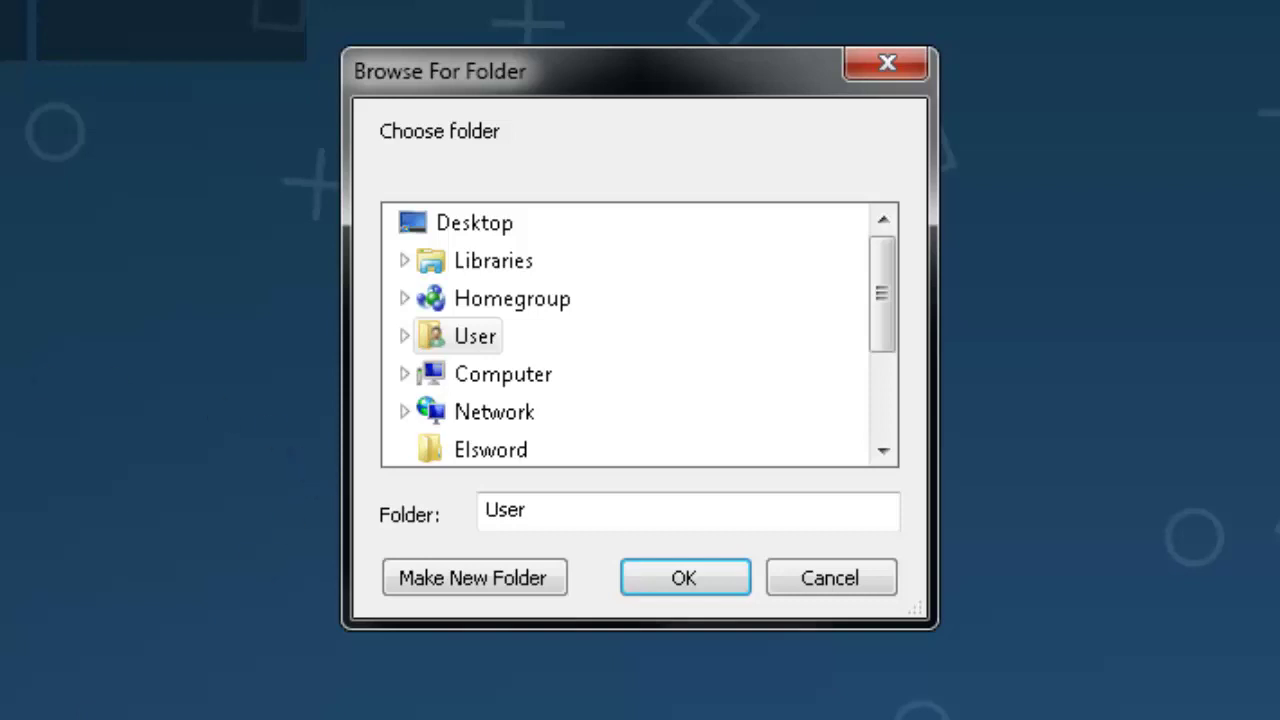
{"action": "left_click_drag", "start_coordinate": [895, 281], "coordinate": [410, 383]}
{"action": "left_click", "coordinate": [432, 263]}
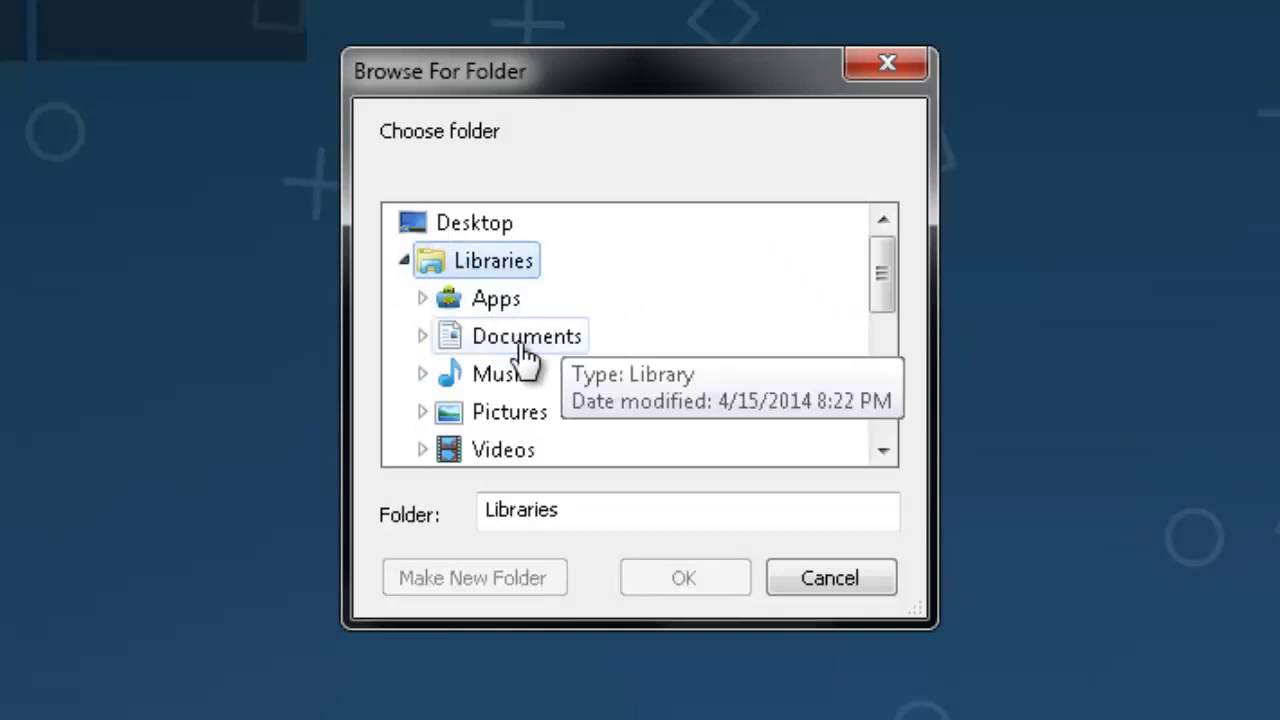
{"action": "left_click", "coordinate": [455, 336]}
{"action": "left_click", "coordinate": [466, 375]}
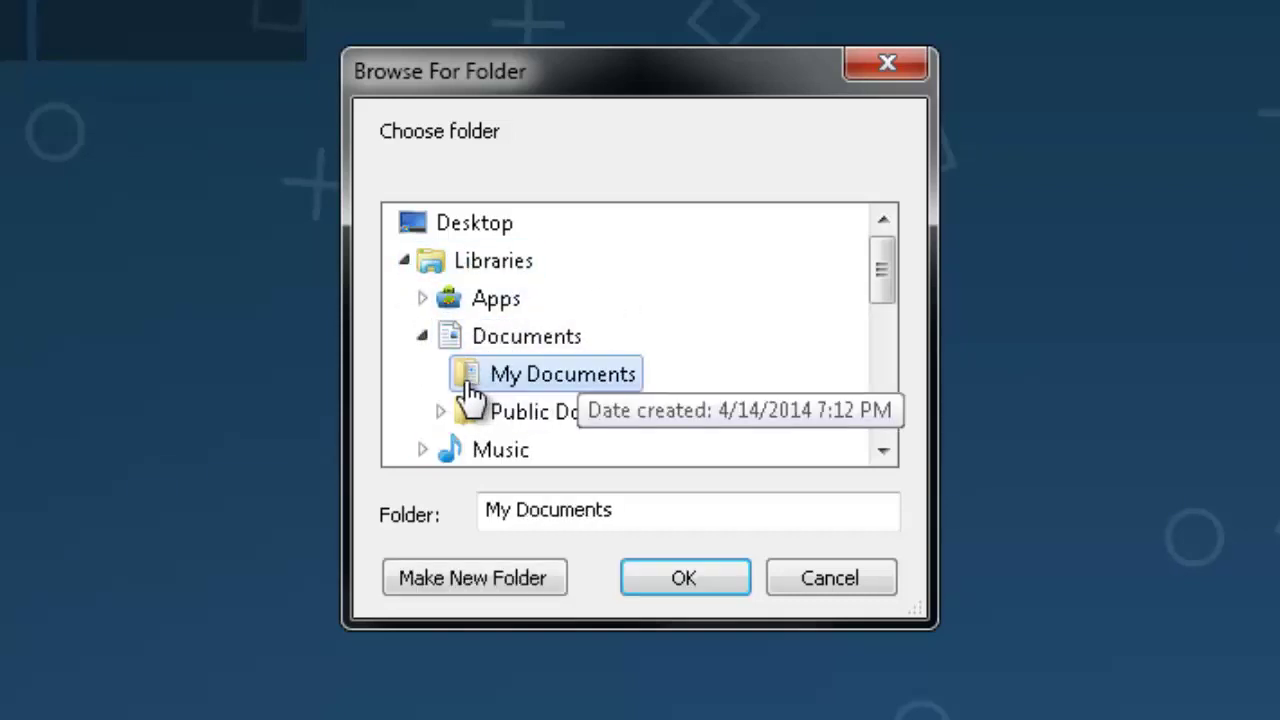
{"action": "left_click_drag", "start_coordinate": [889, 253], "coordinate": [891, 345]}
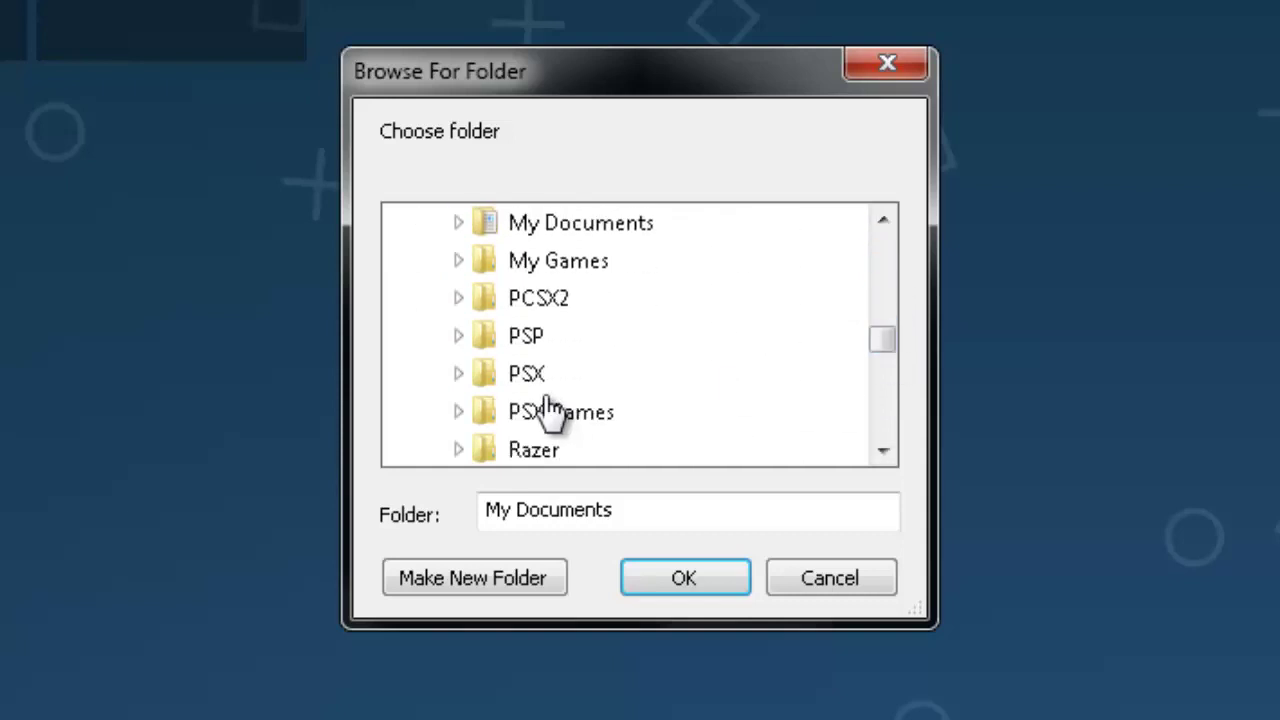
{"action": "left_click", "coordinate": [452, 337]}
{"action": "left_click", "coordinate": [518, 385]}
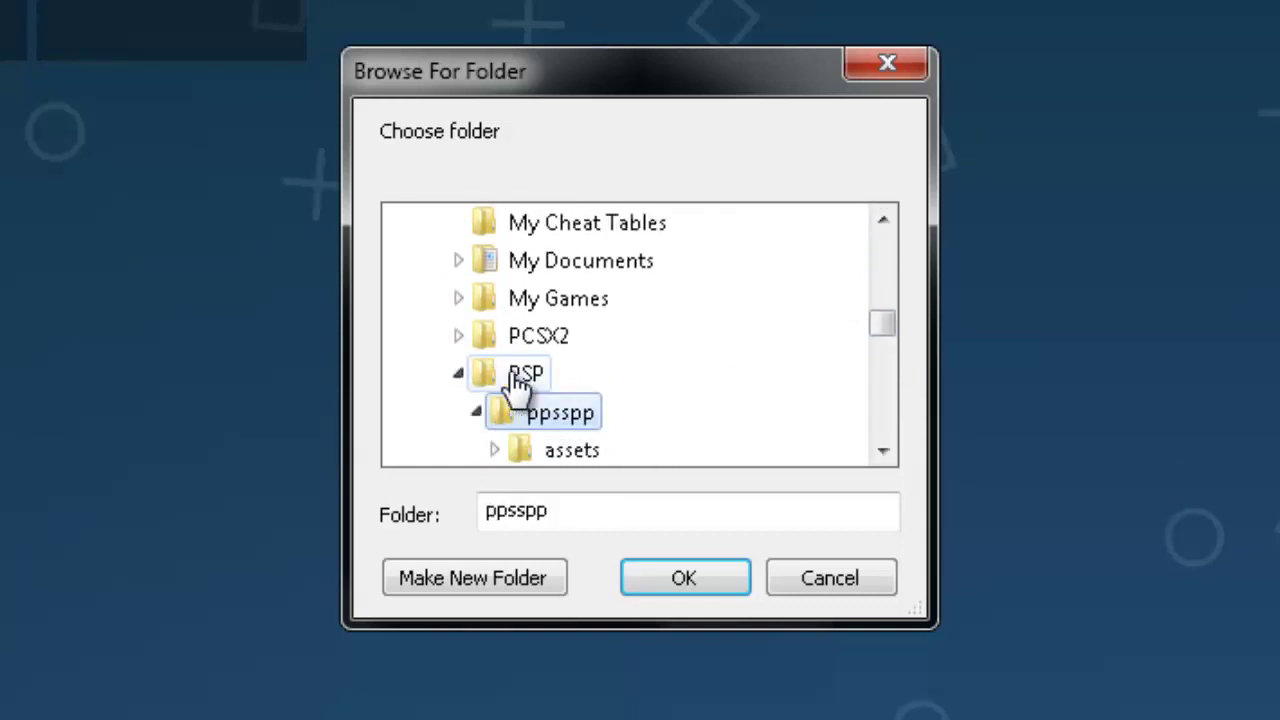
{"action": "left_click_drag", "start_coordinate": [885, 319], "coordinate": [880, 342]}
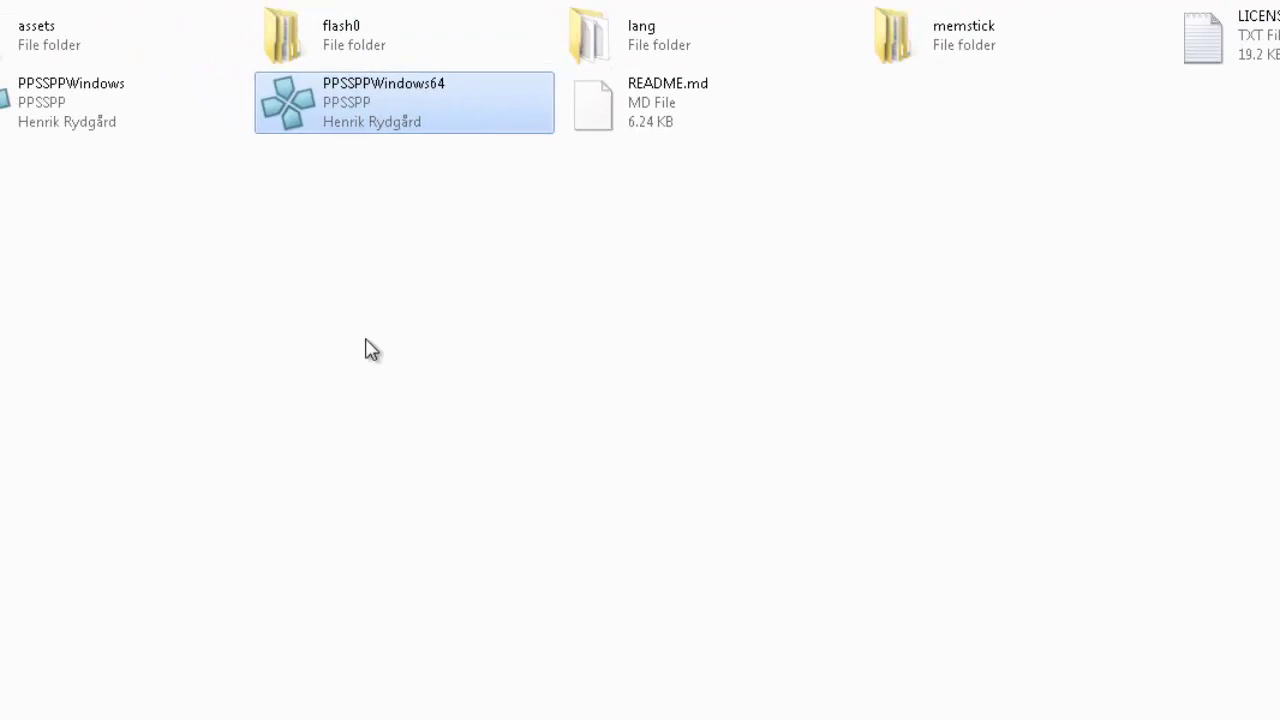
- Switch to Windows Explorer, create a folder named GAMES in the VIDEO TUTORIAL ppsspp folder, and look inside it
{"action": "left_click", "coordinate": [641, 248]}
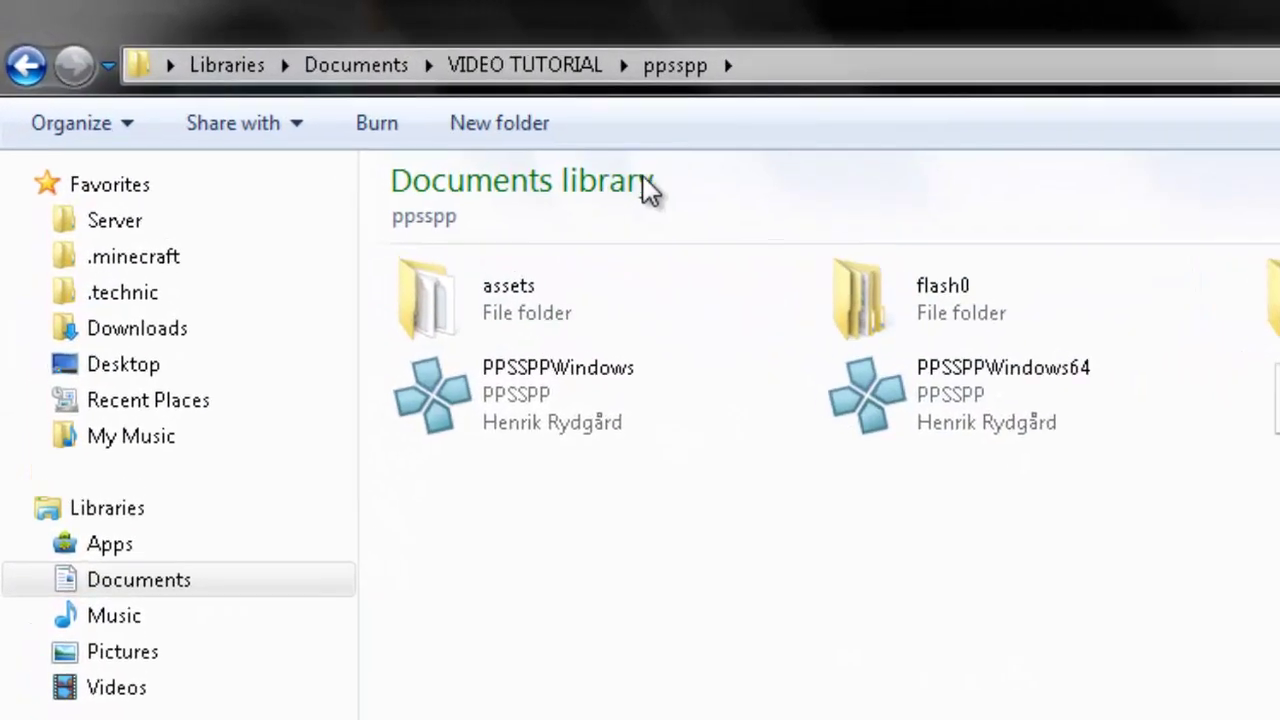
{"action": "left_click", "coordinate": [499, 122]}
{"action": "type", "text": "GAME"}
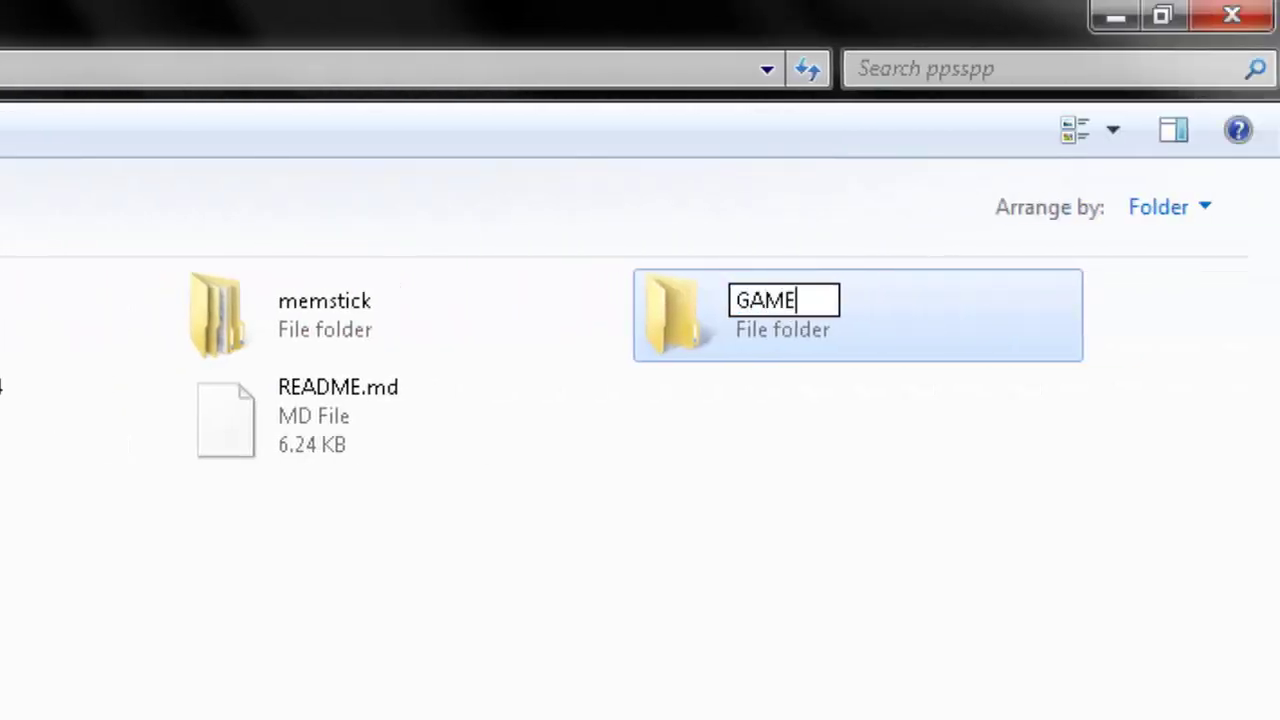
{"action": "type", "text": "S"}
{"action": "key", "text": "Return"}
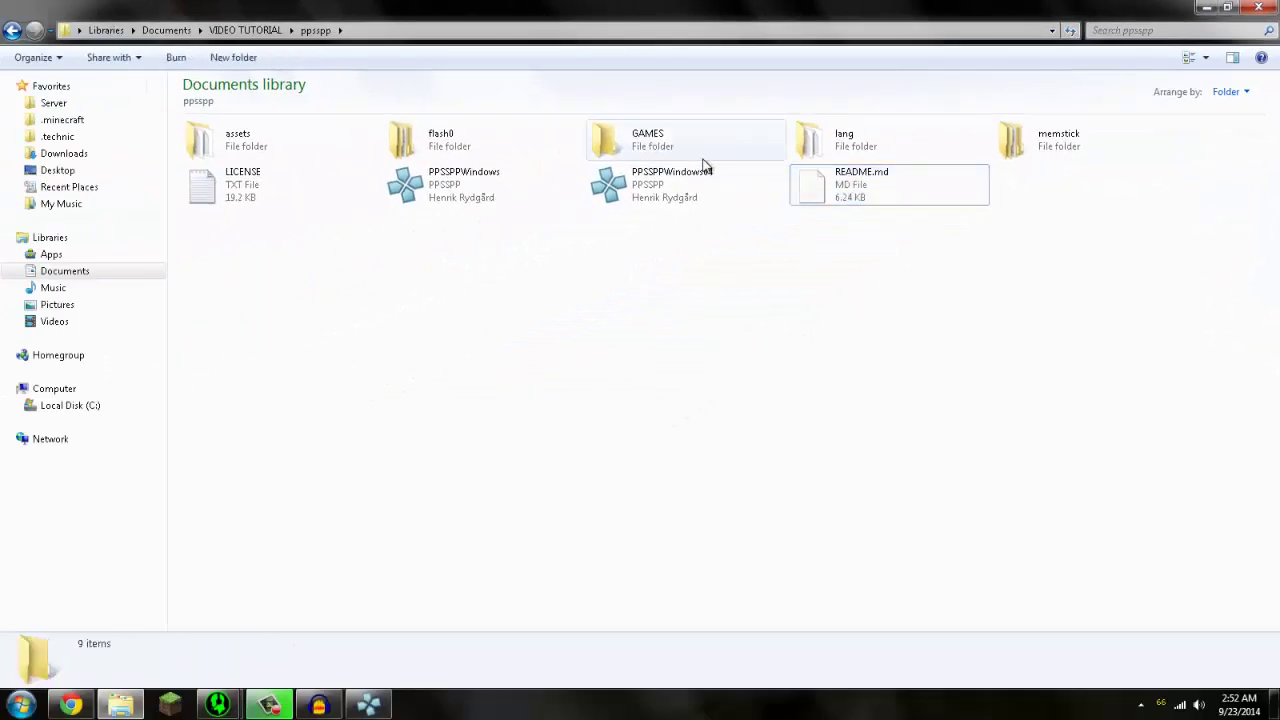
{"action": "double_click", "coordinate": [770, 315]}
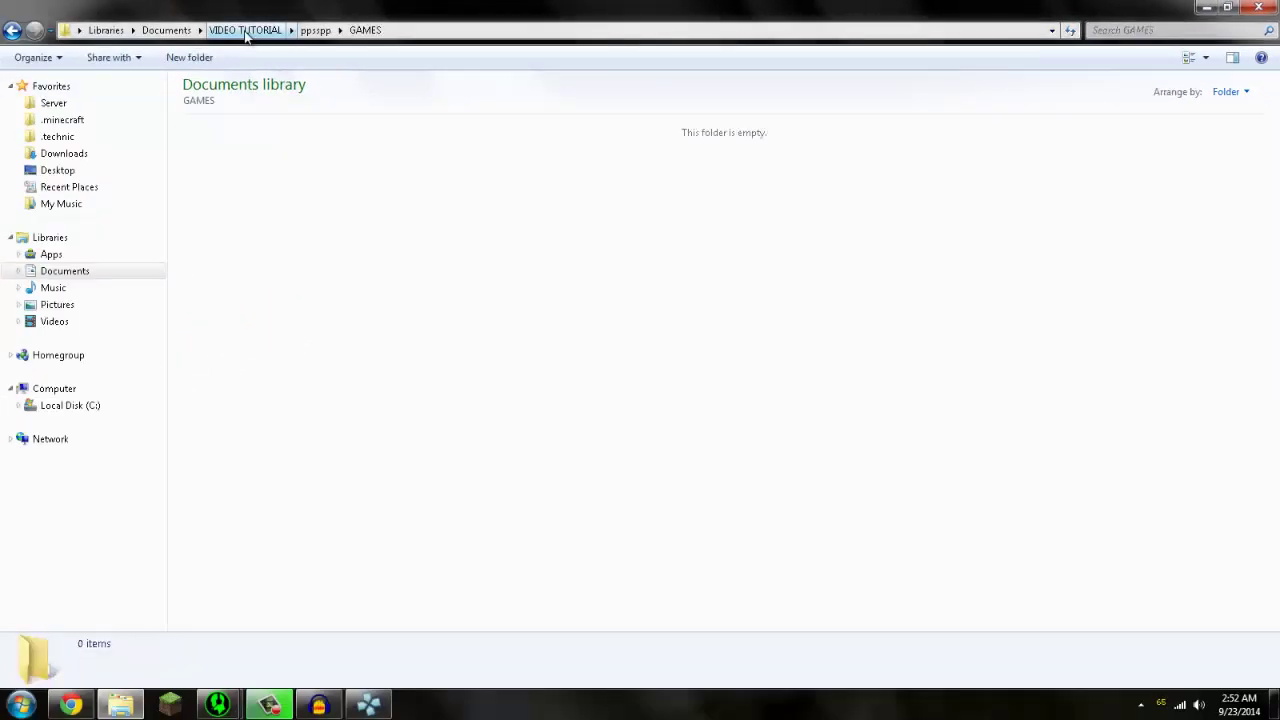
{"action": "left_click", "coordinate": [312, 35]}
- Switch back to PPSSPP and choose the Games folder under PSP/ppsspp as the folder to list
{"action": "left_click", "coordinate": [383, 708]}
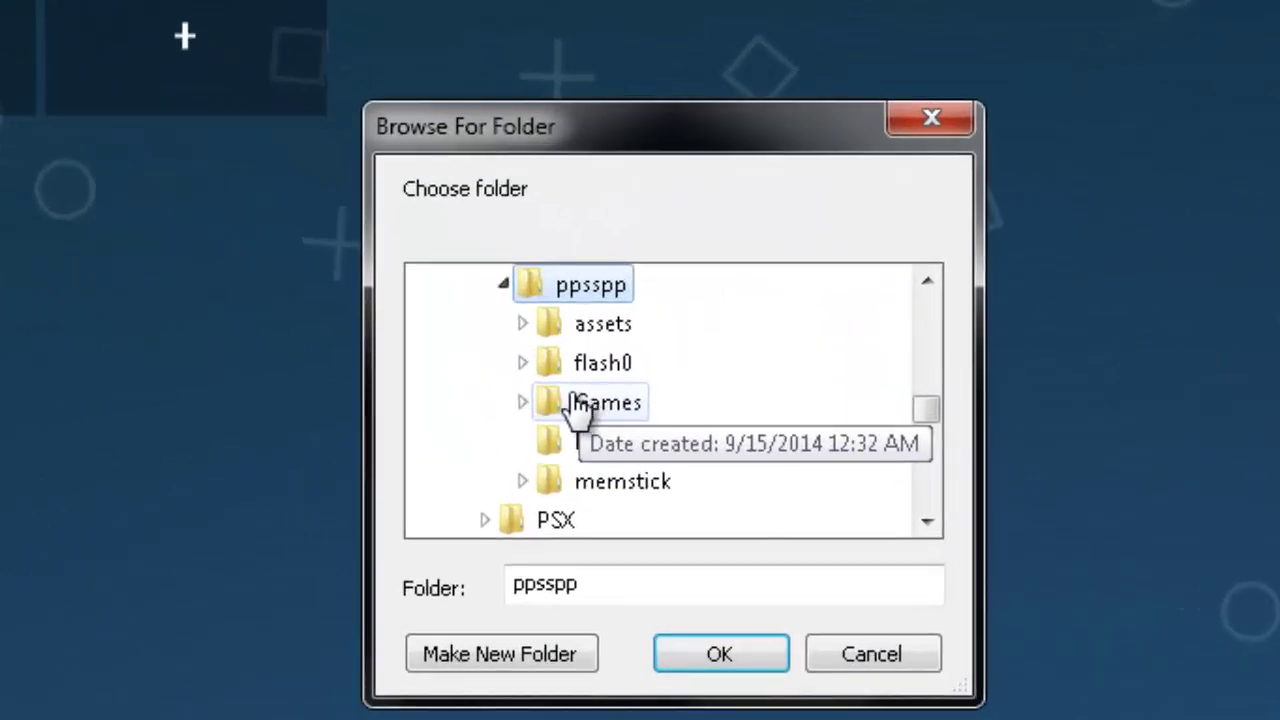
{"action": "left_click", "coordinate": [600, 344]}
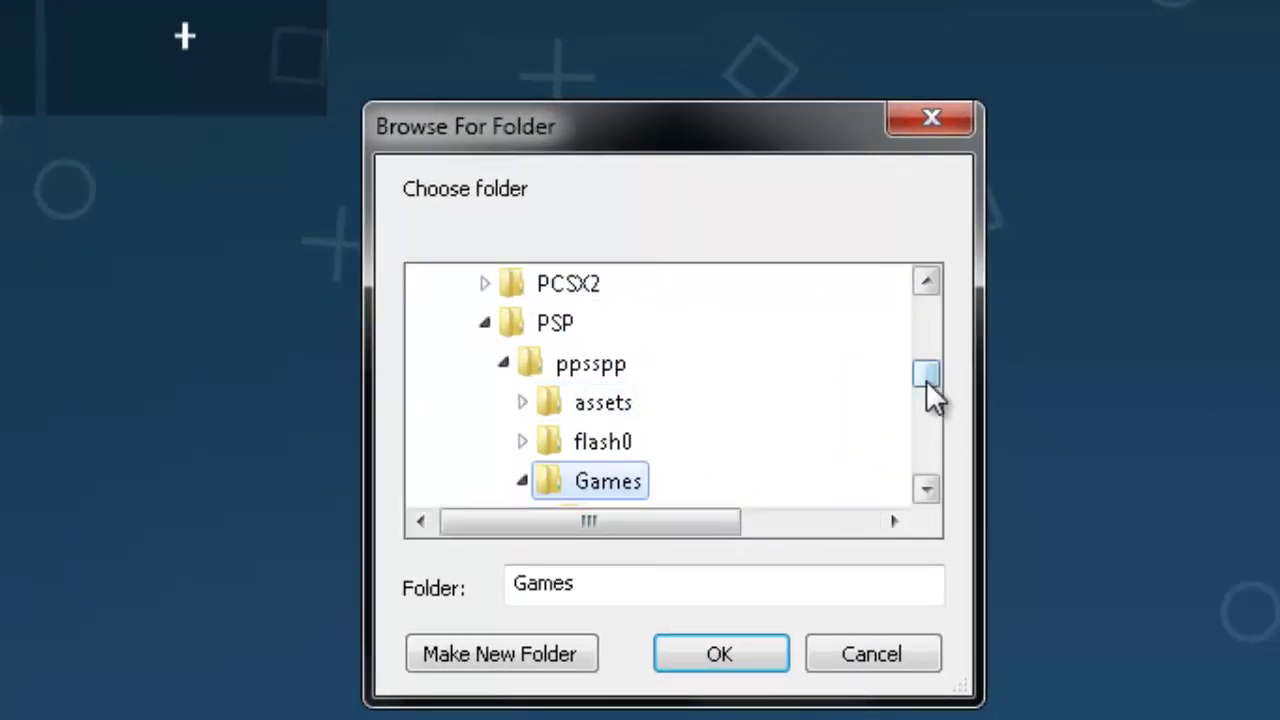
{"action": "mouse_move", "coordinate": [926, 380]}
{"action": "left_mouse_down"}
{"action": "mouse_move", "coordinate": [928, 410]}
{"action": "mouse_move", "coordinate": [930, 399]}
{"action": "left_mouse_up"}
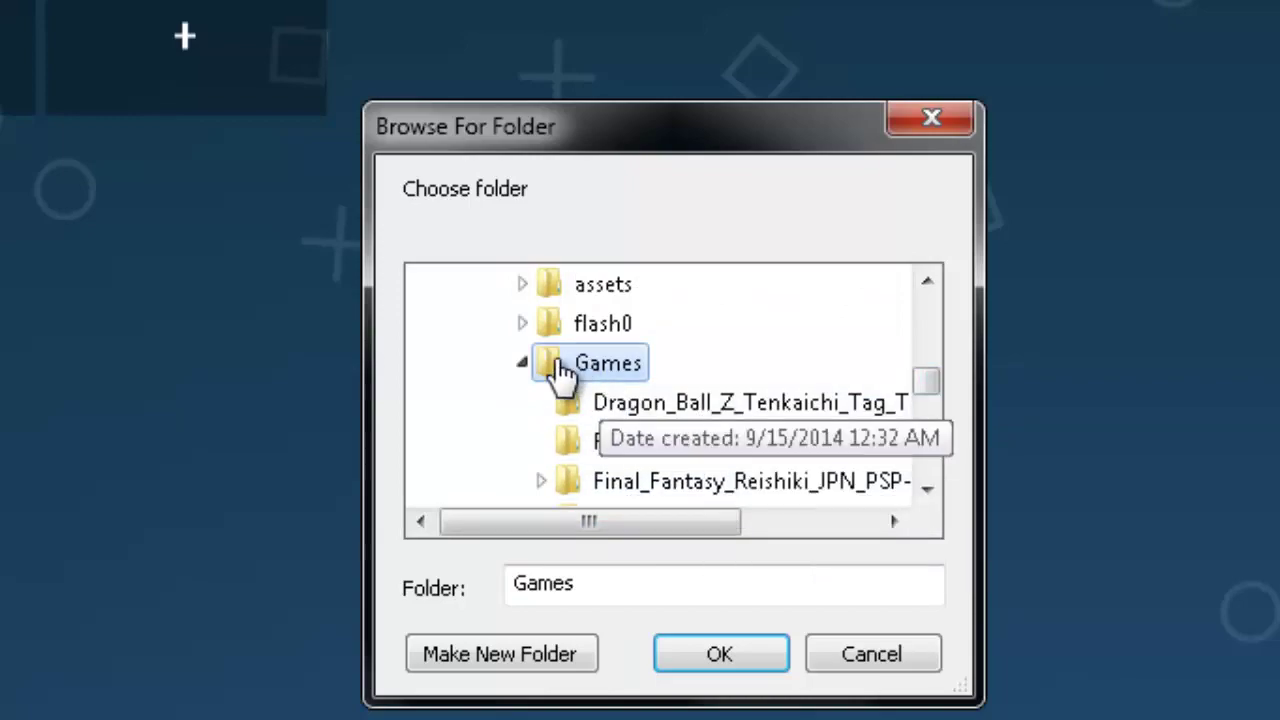
{"action": "left_click", "coordinate": [689, 652]}
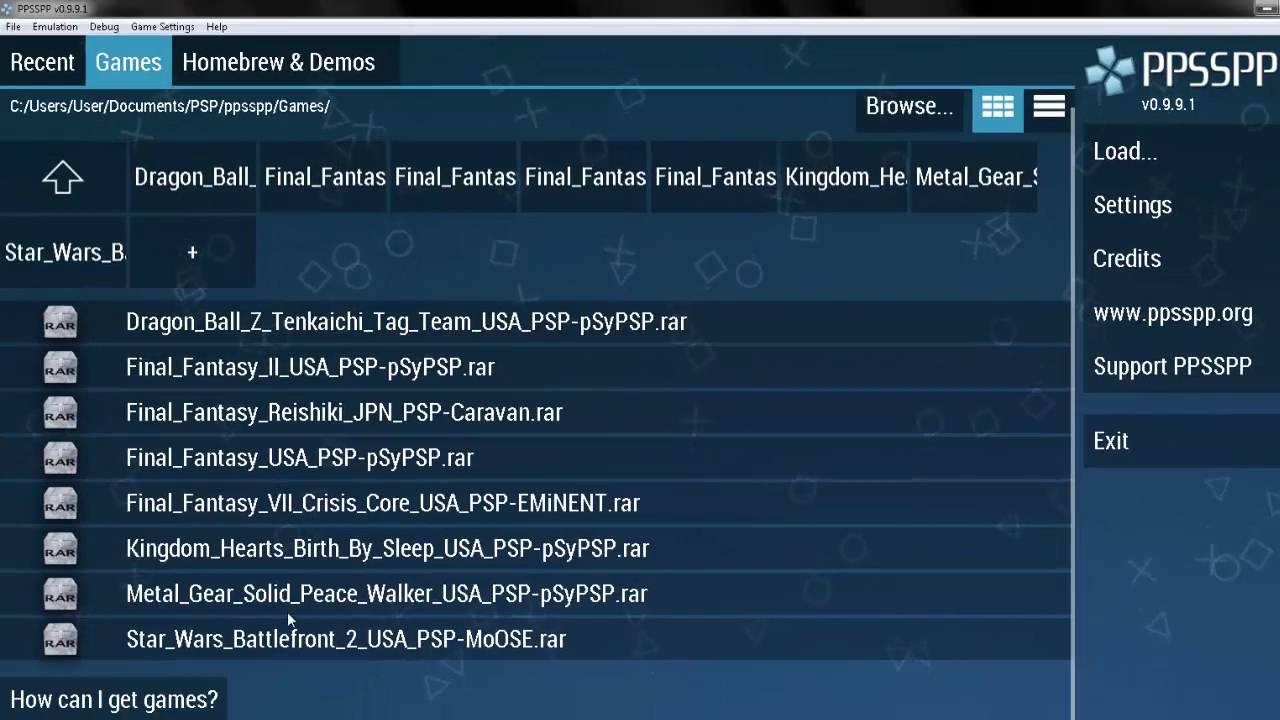
- Try to load Final_Fantasy_II_USA_PSP-pSyPSP.rar directly from the games list, and dismiss the message
{"action": "scroll", "coordinate": [428, 491], "scroll_direction": "up", "scroll_amount": 1}
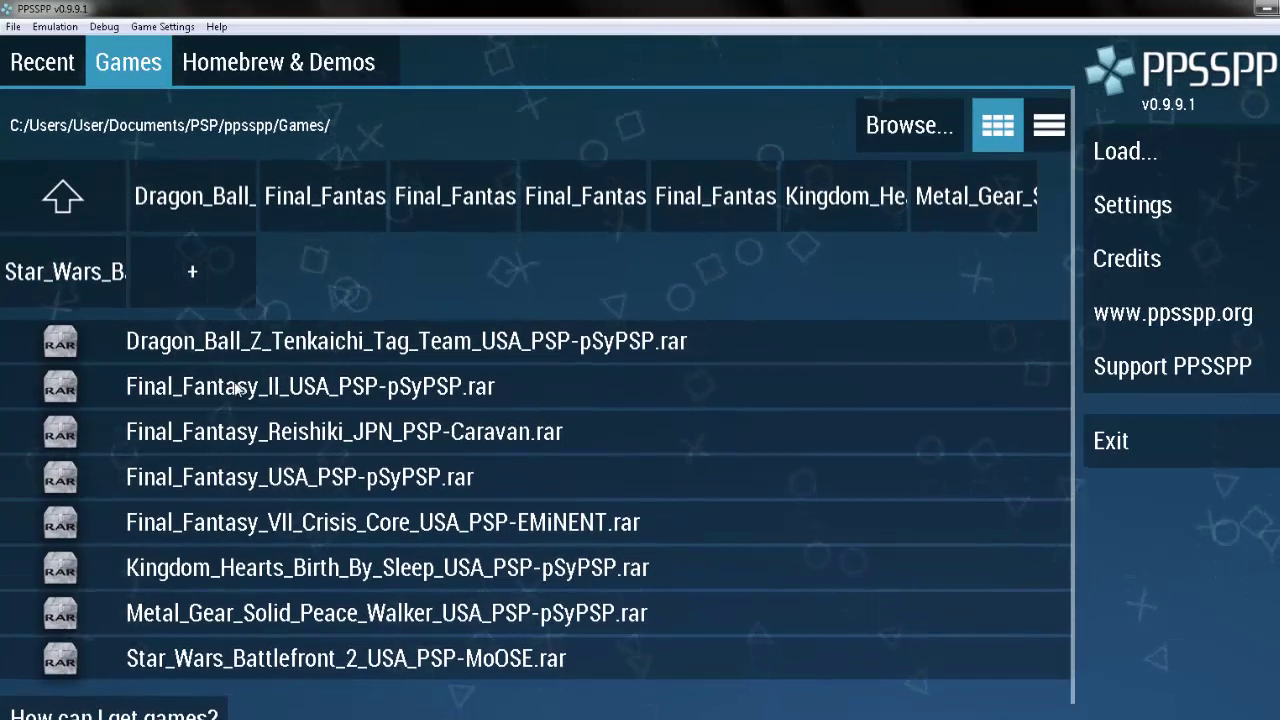
{"action": "left_click", "coordinate": [238, 388]}
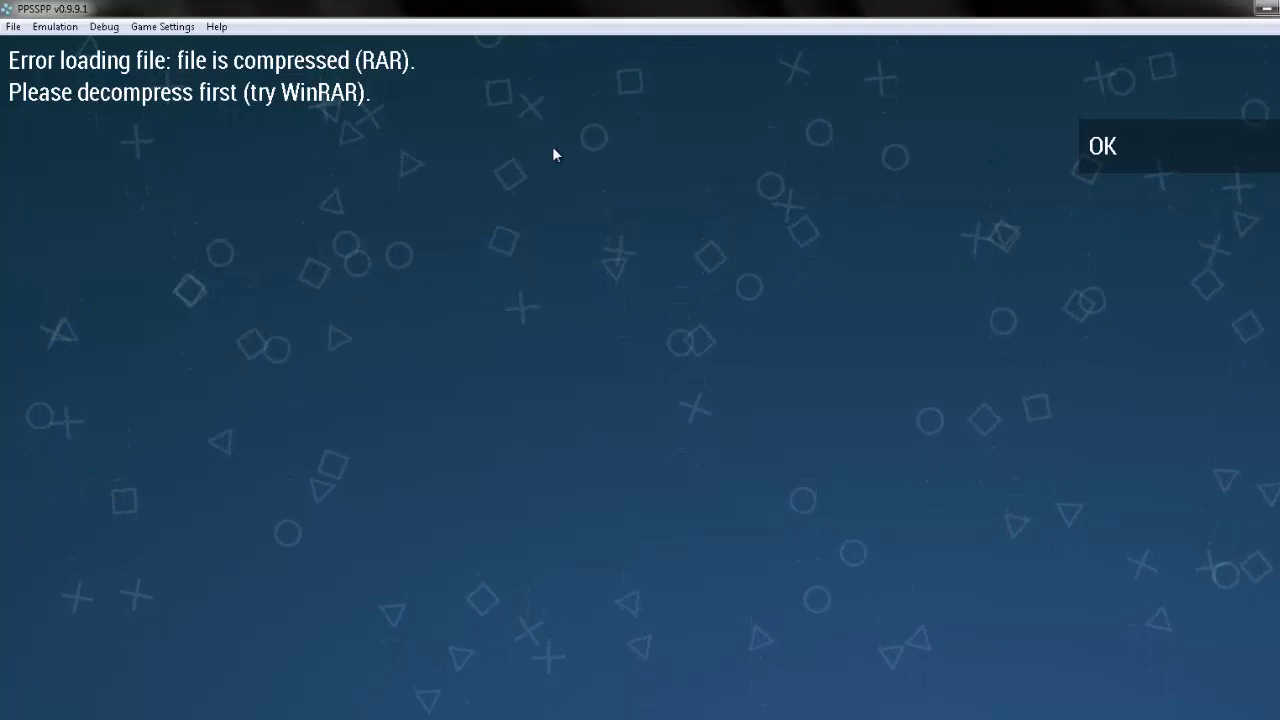
{"action": "left_click", "coordinate": [1105, 145]}
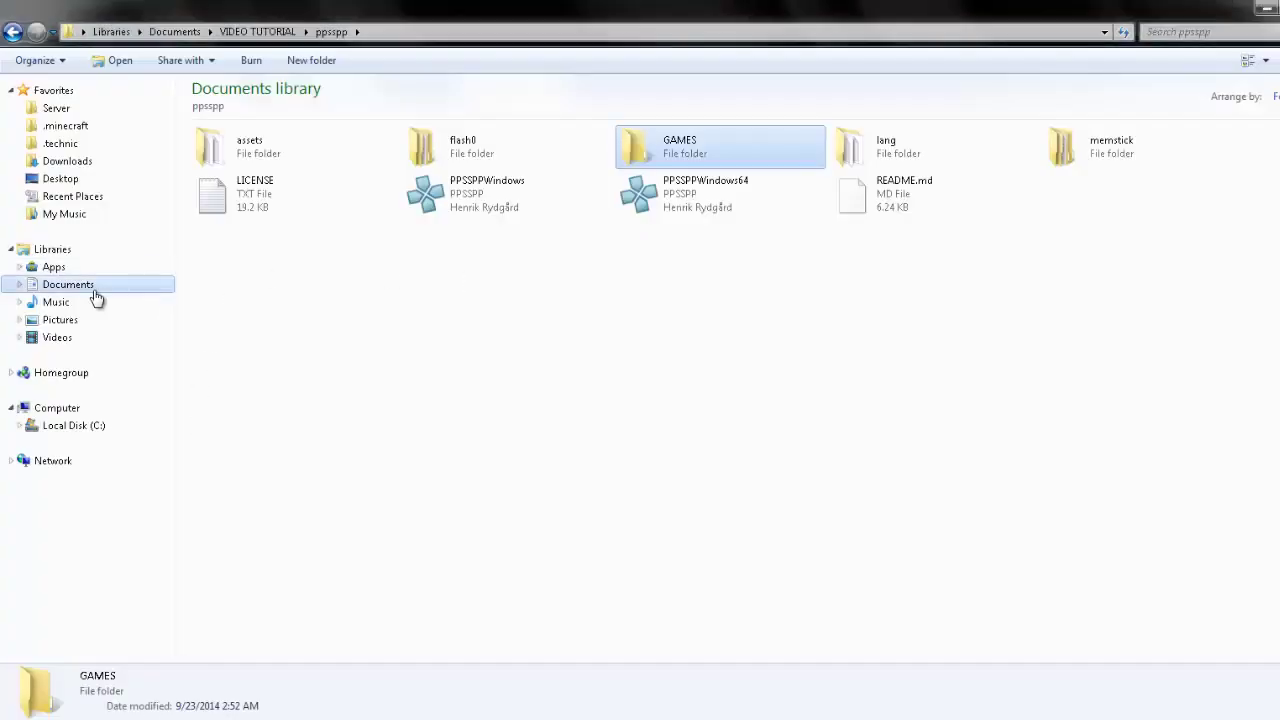
- Open the Games folder under Documents, PSP, ppsspp in Windows Explorer
{"action": "left_click", "coordinate": [95, 291]}
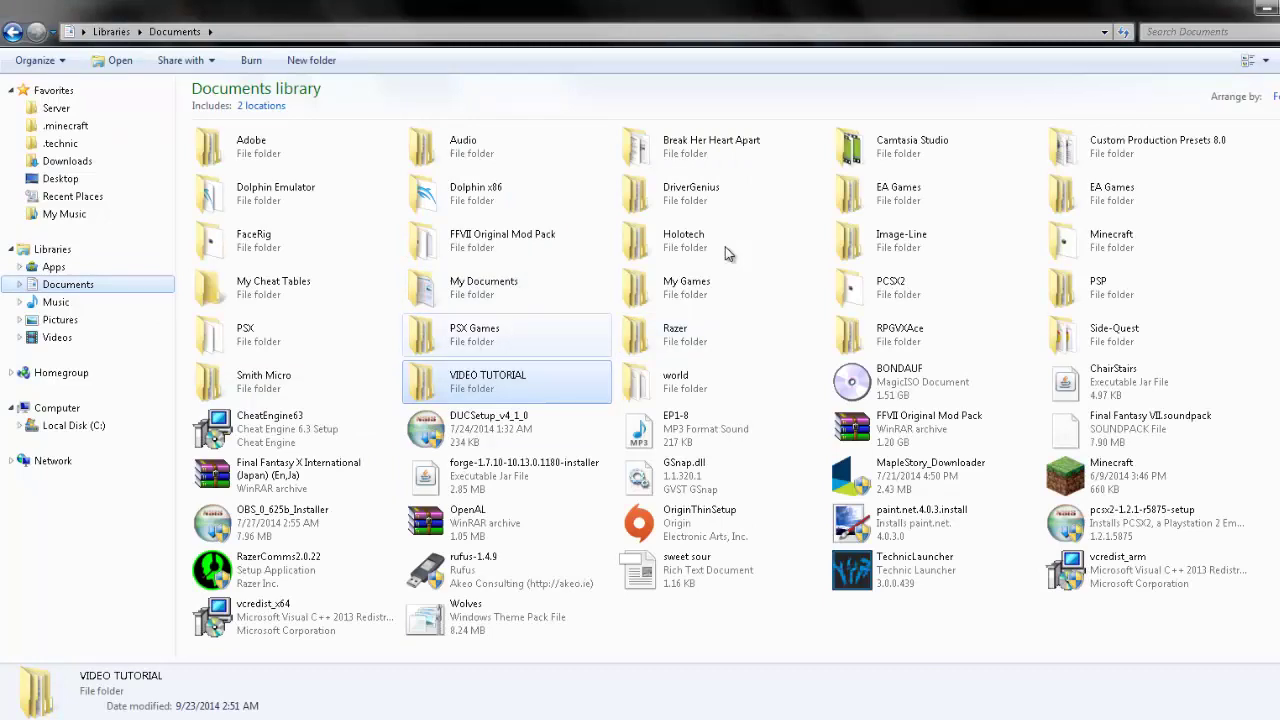
{"action": "double_click", "coordinate": [1062, 288]}
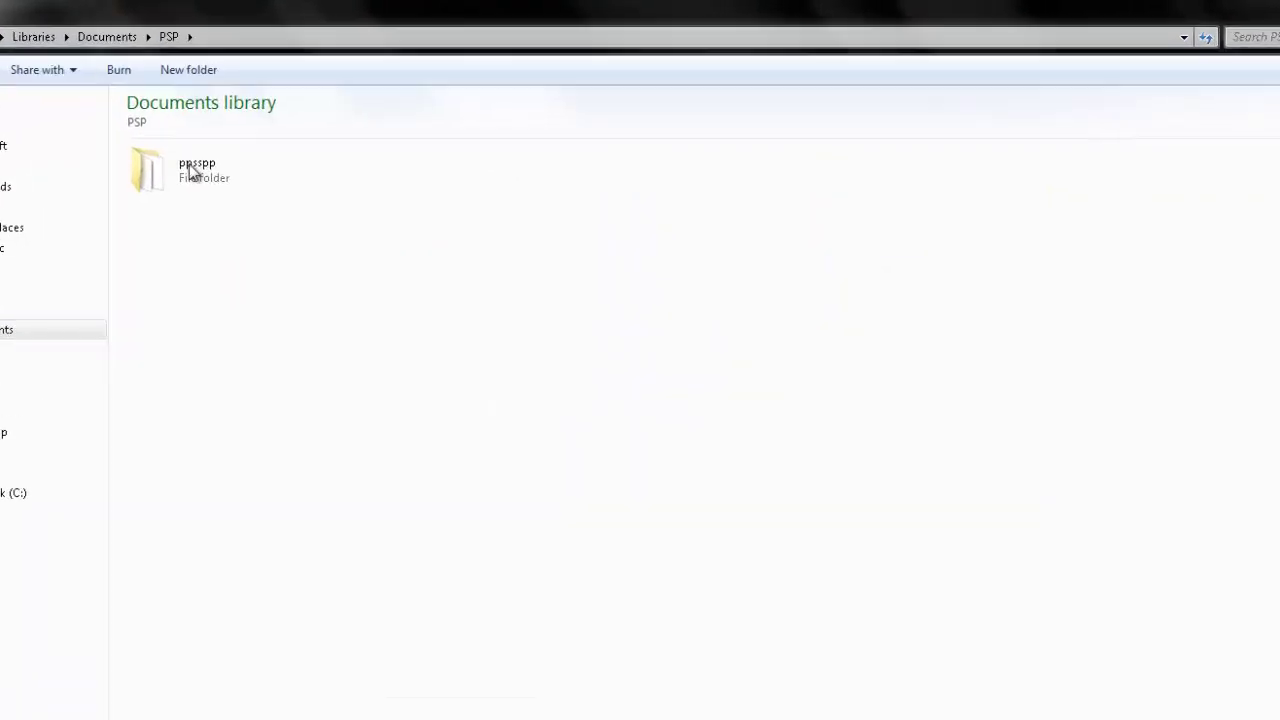
{"action": "double_click", "coordinate": [190, 172]}
{"action": "double_click", "coordinate": [758, 175]}
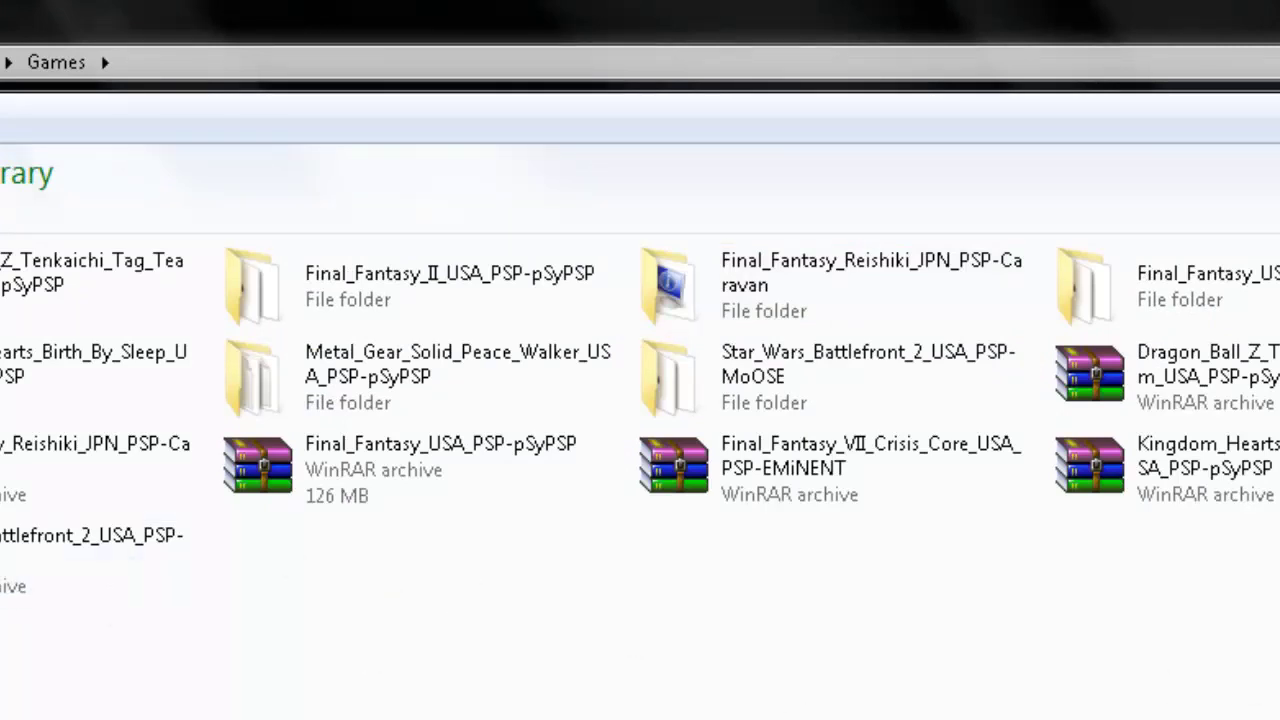
- Extract the Final_Fantasy_VII_Crisis_Core_USA_PSP-EMiNENT archive in the Games folder, replacing all existing files
{"action": "left_click", "coordinate": [838, 470]}
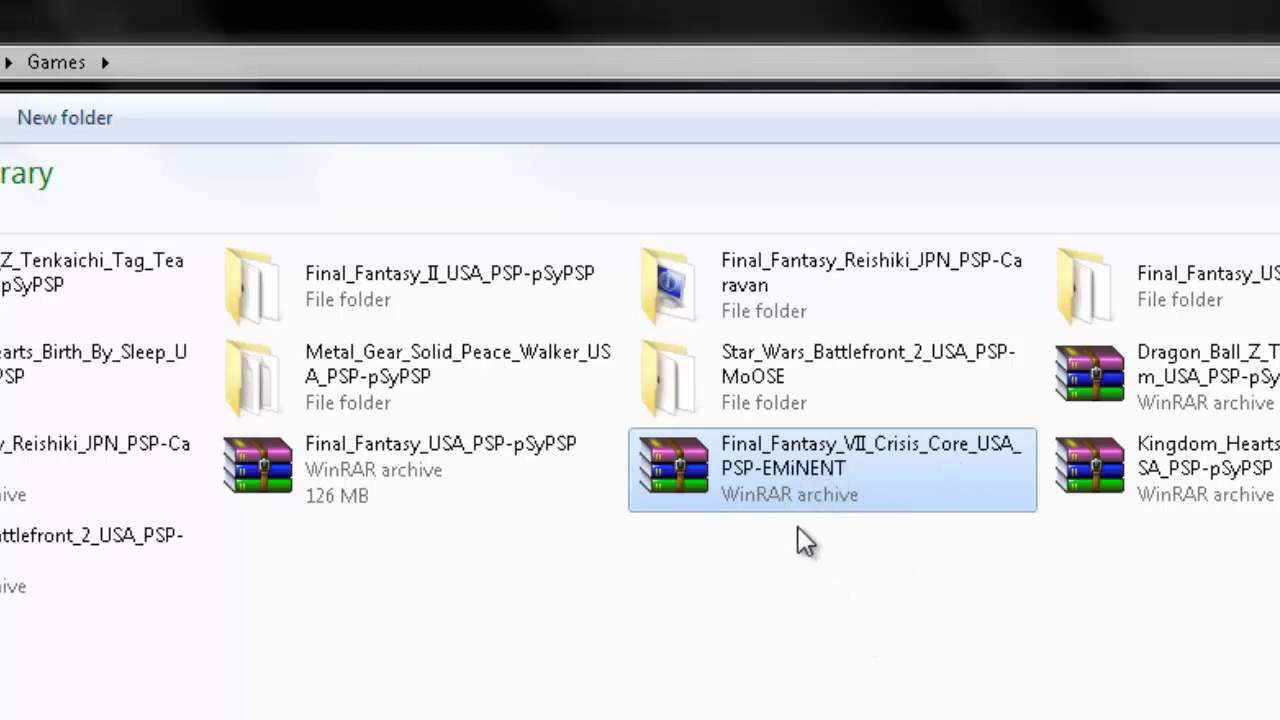
{"action": "right_click", "coordinate": [760, 492]}
{"action": "left_click", "coordinate": [863, 569]}
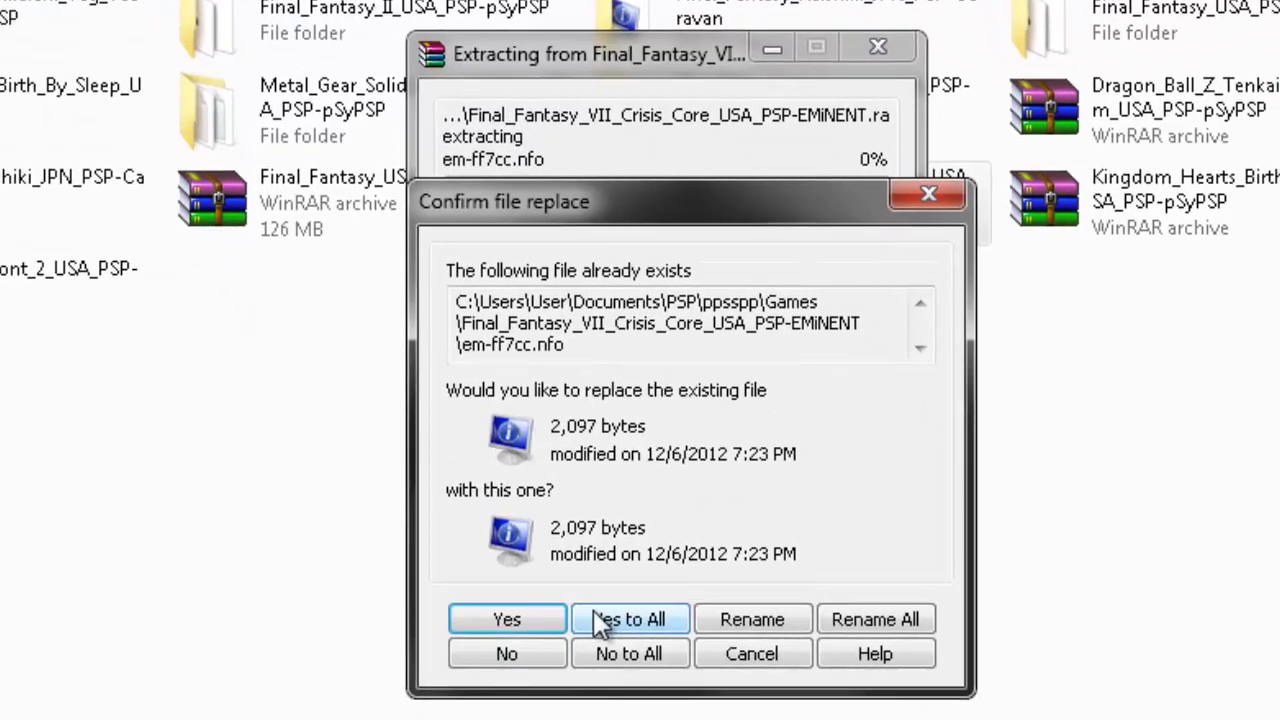
{"action": "left_click", "coordinate": [600, 620]}
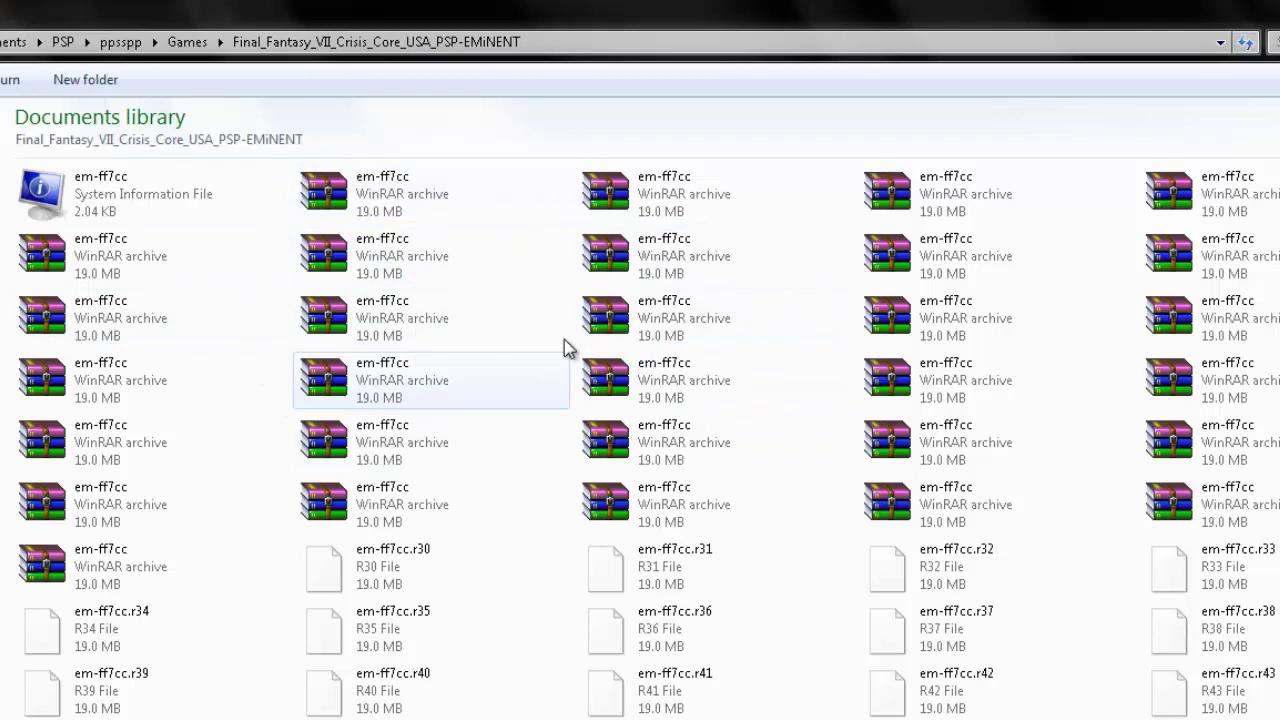
- Extract the first em-ff7cc archive in the Crisis Core folder in place, and select the extracted em-ff7cc disc image
{"action": "left_click", "coordinate": [328, 212]}
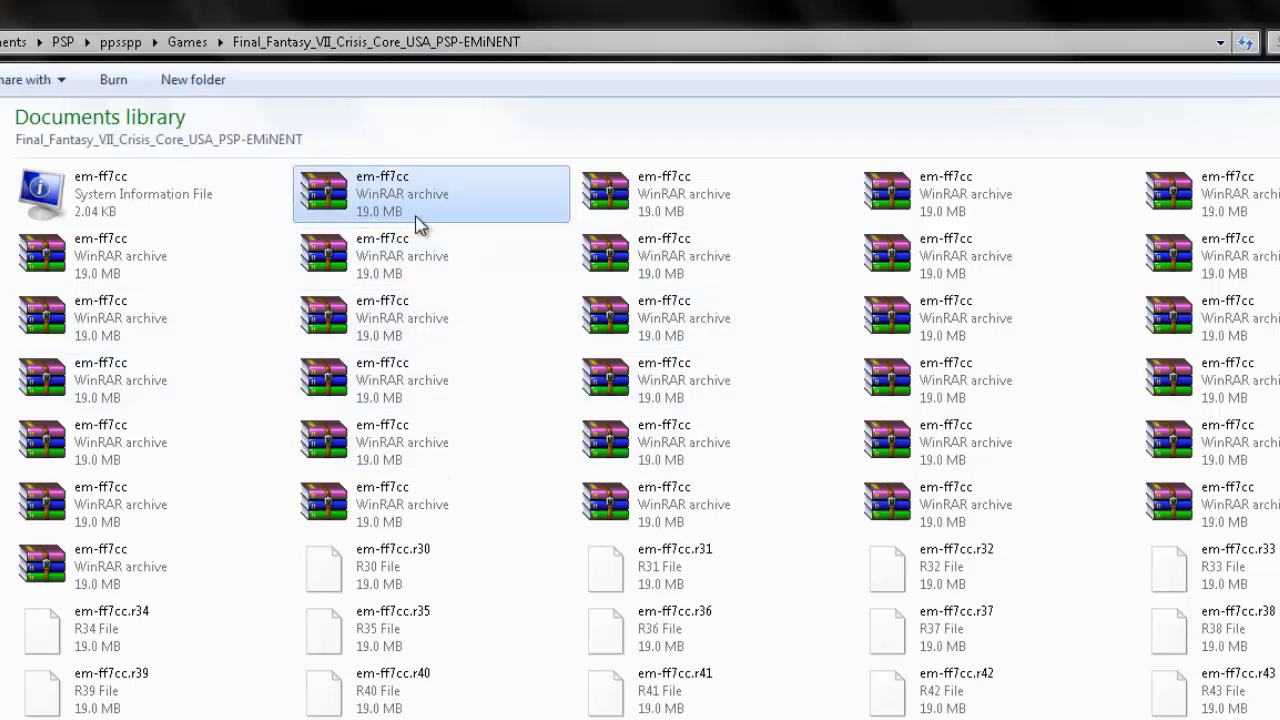
{"action": "right_click", "coordinate": [330, 198]}
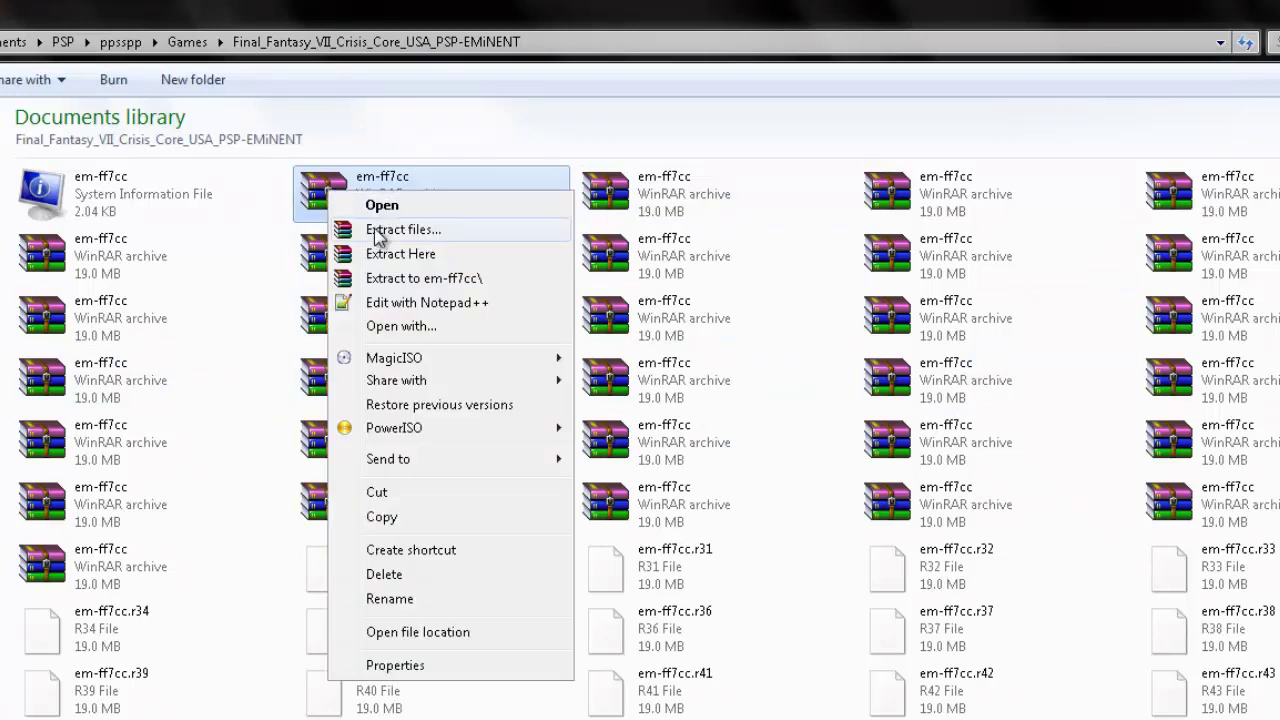
{"action": "left_click", "coordinate": [376, 256]}
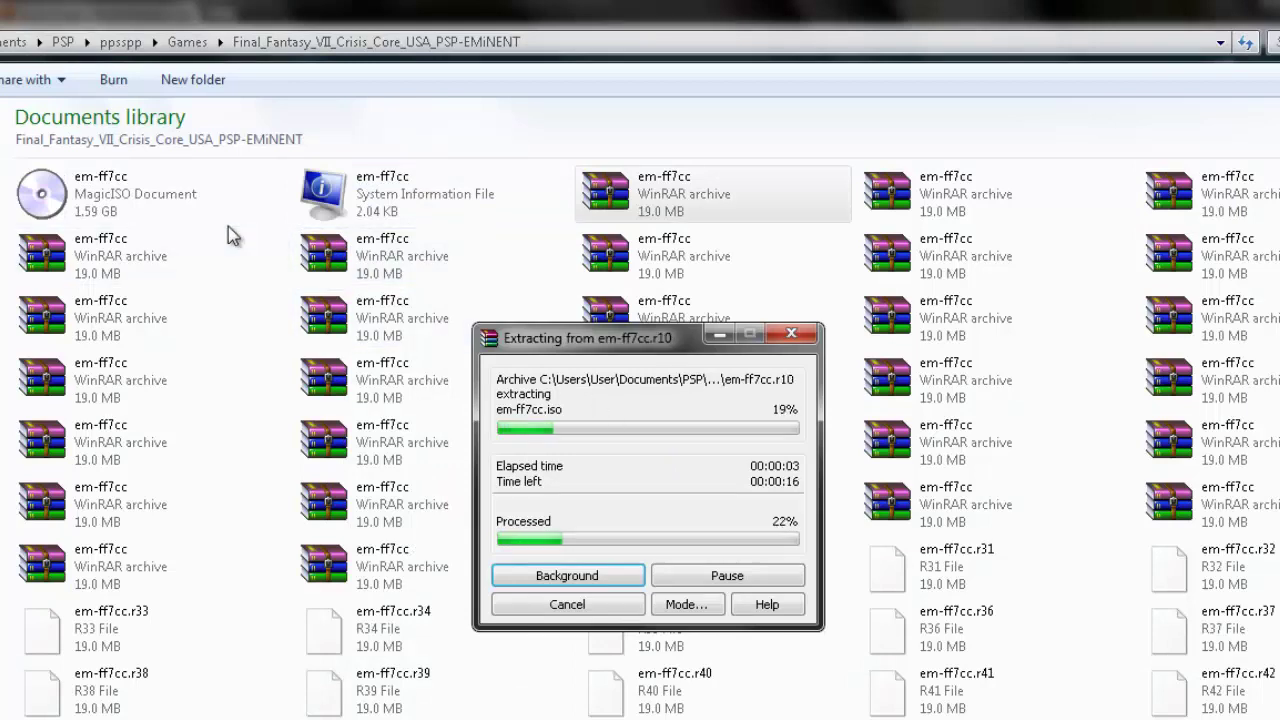
{"action": "left_click", "coordinate": [48, 207]}
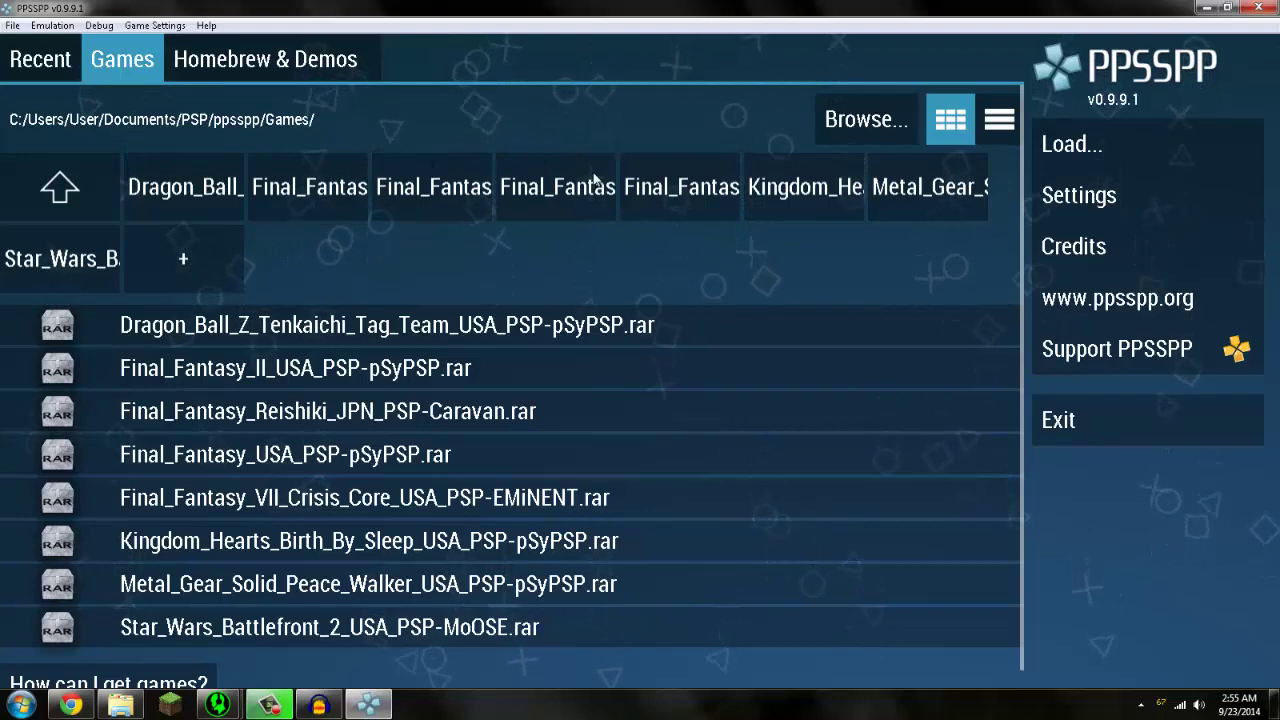
- Open the Final Fantasy VII Crisis Core game folder in the PPSSPP games list
{"action": "left_click", "coordinate": [324, 506]}
{"action": "left_click", "coordinate": [1079, 144]}
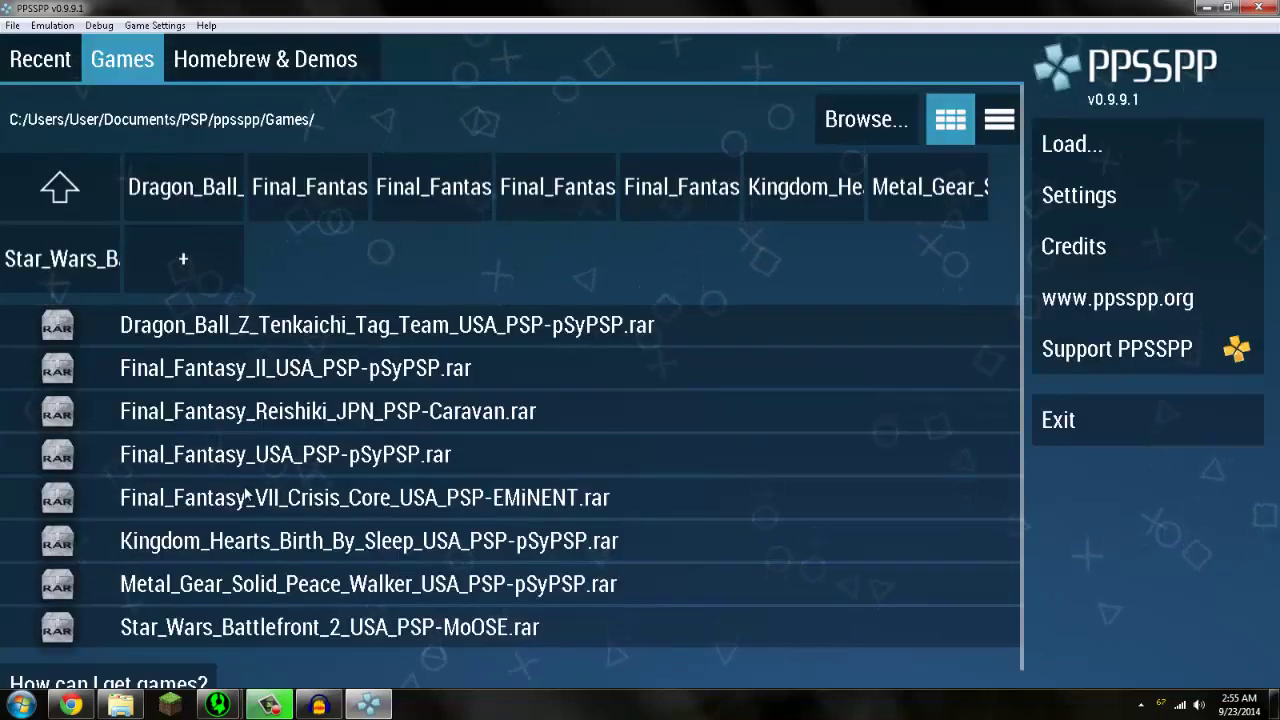
{"action": "left_click", "coordinate": [681, 187]}
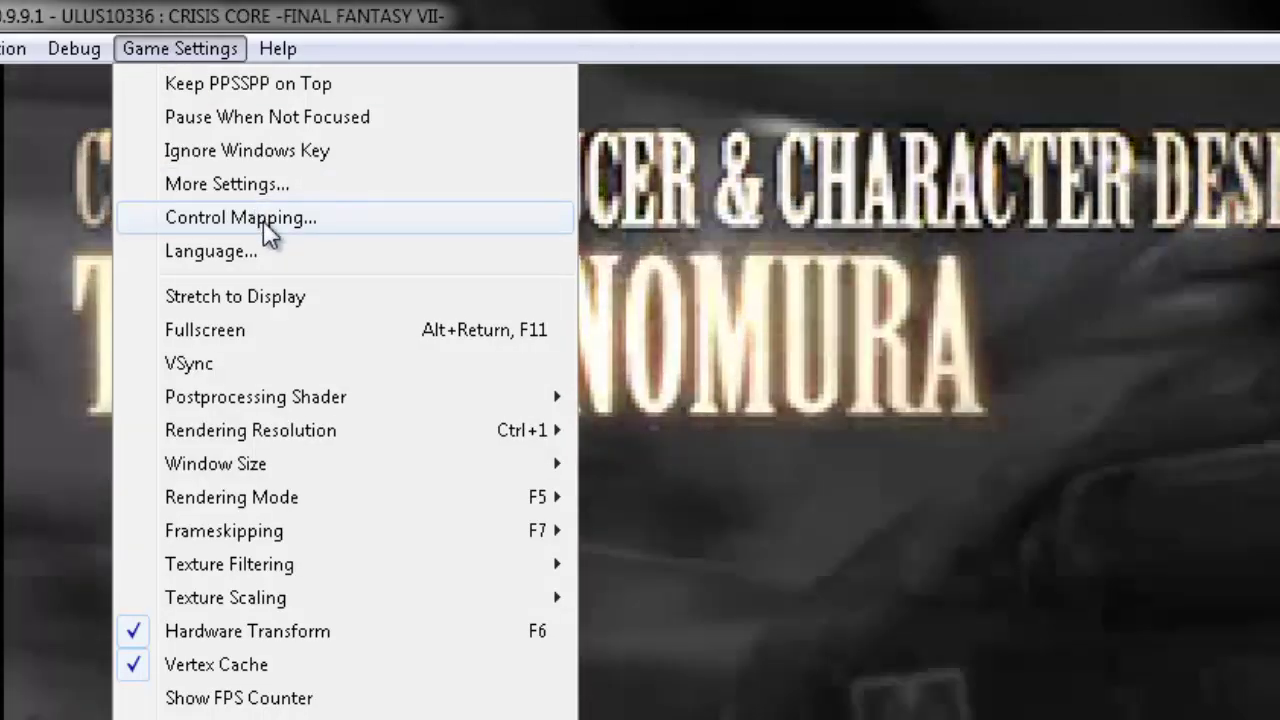
- Open the emulator's control mapping and review the keyboard and gamepad bindings for the PSP buttons
{"action": "left_click", "coordinate": [263, 220]}
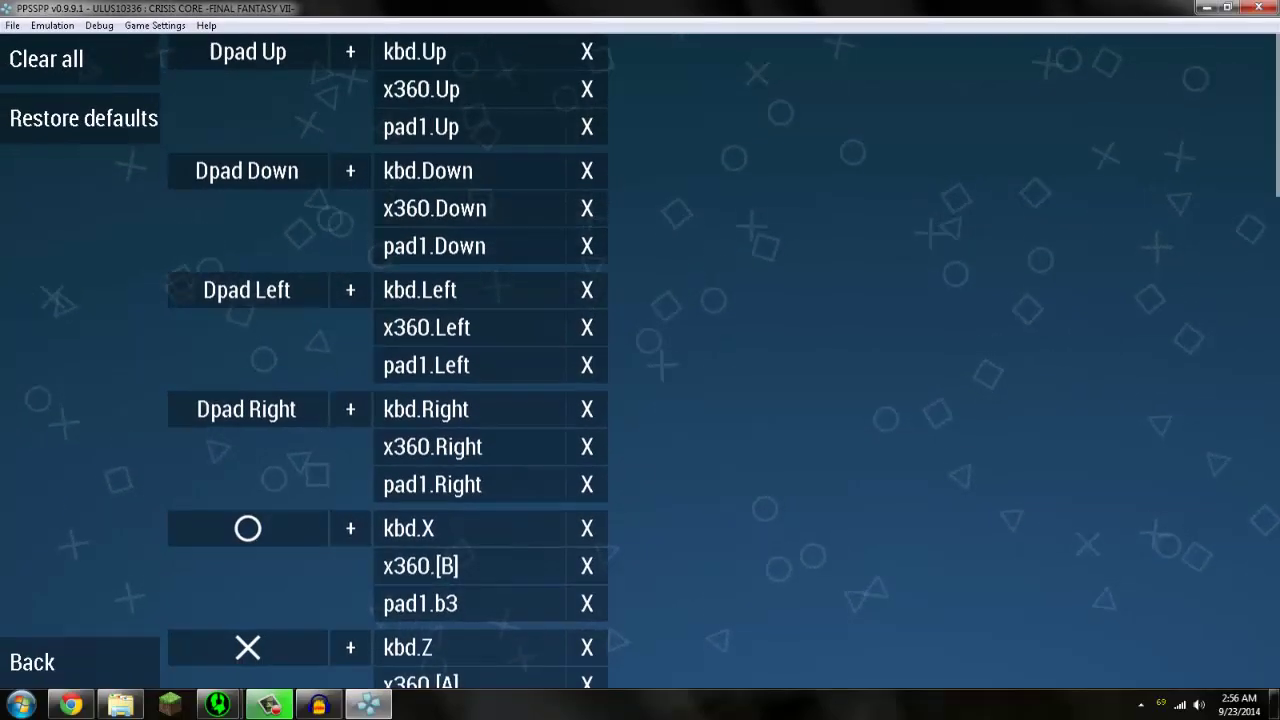
{"action": "scroll", "coordinate": [590, 340], "scroll_direction": "down", "scroll_amount": 10}
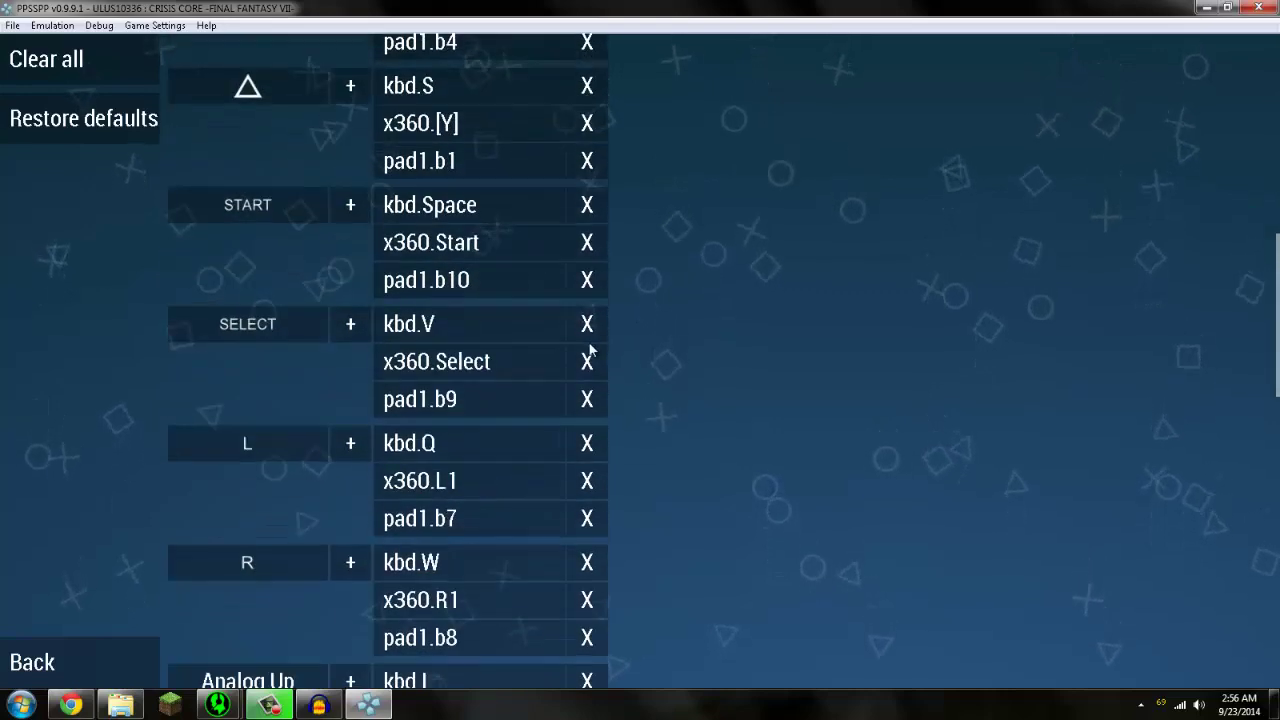
{"action": "scroll", "coordinate": [468, 221], "scroll_direction": "up", "scroll_amount": 10}
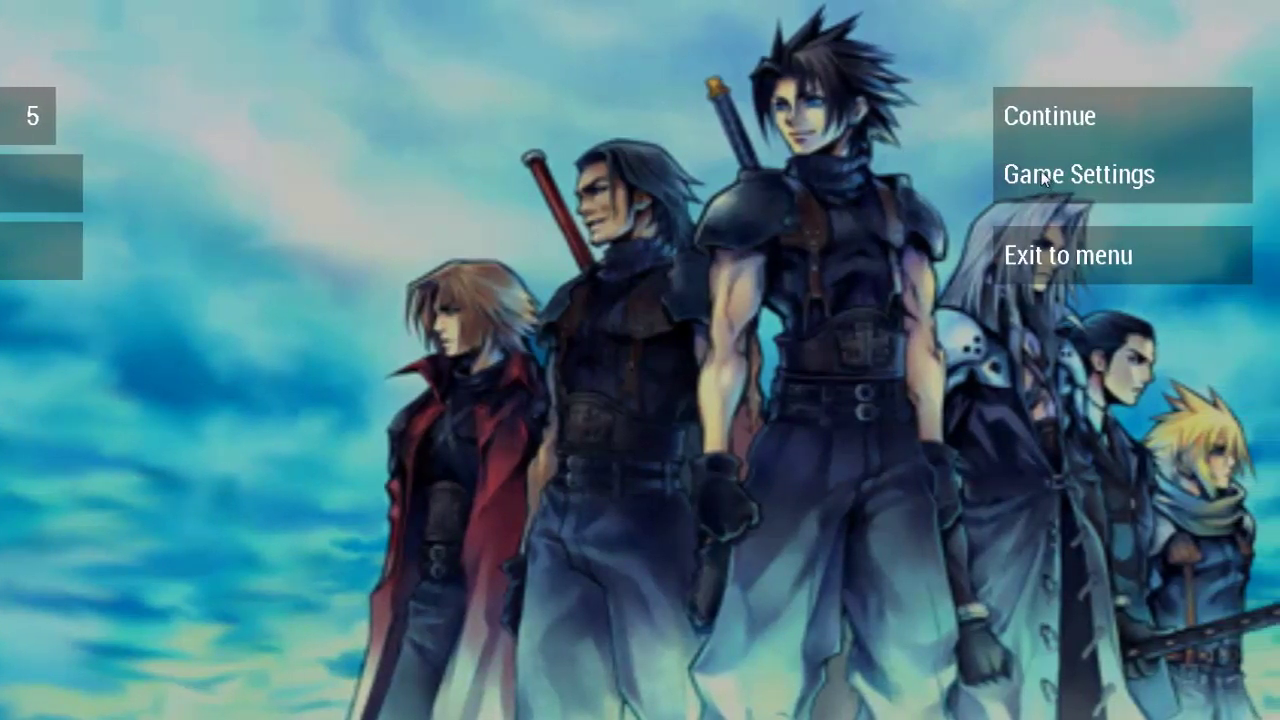
- Check the graphics options in the paused game's settings, resume Crisis Core, and move up the title menu from Load Game
{"action": "left_click", "coordinate": [1041, 177]}
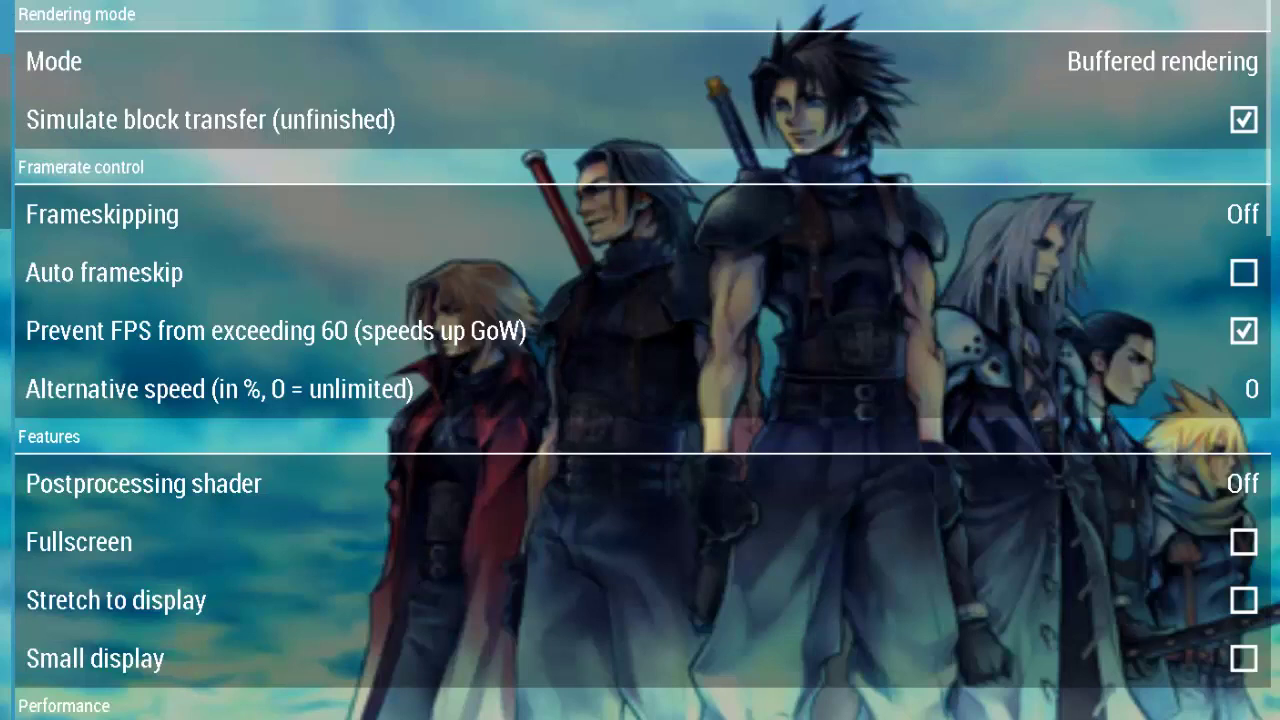
{"action": "key", "text": "Escape"}
{"action": "left_click", "coordinate": [1022, 114]}
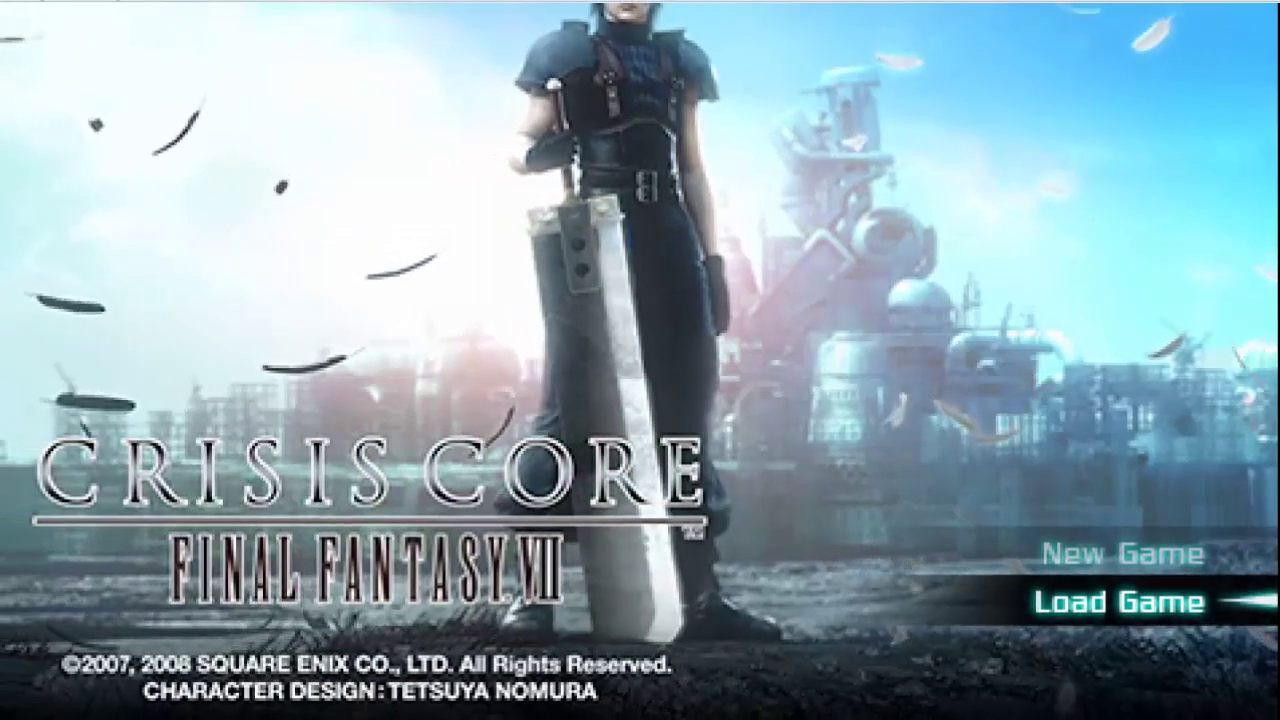
{"action": "key", "text": "Up"}
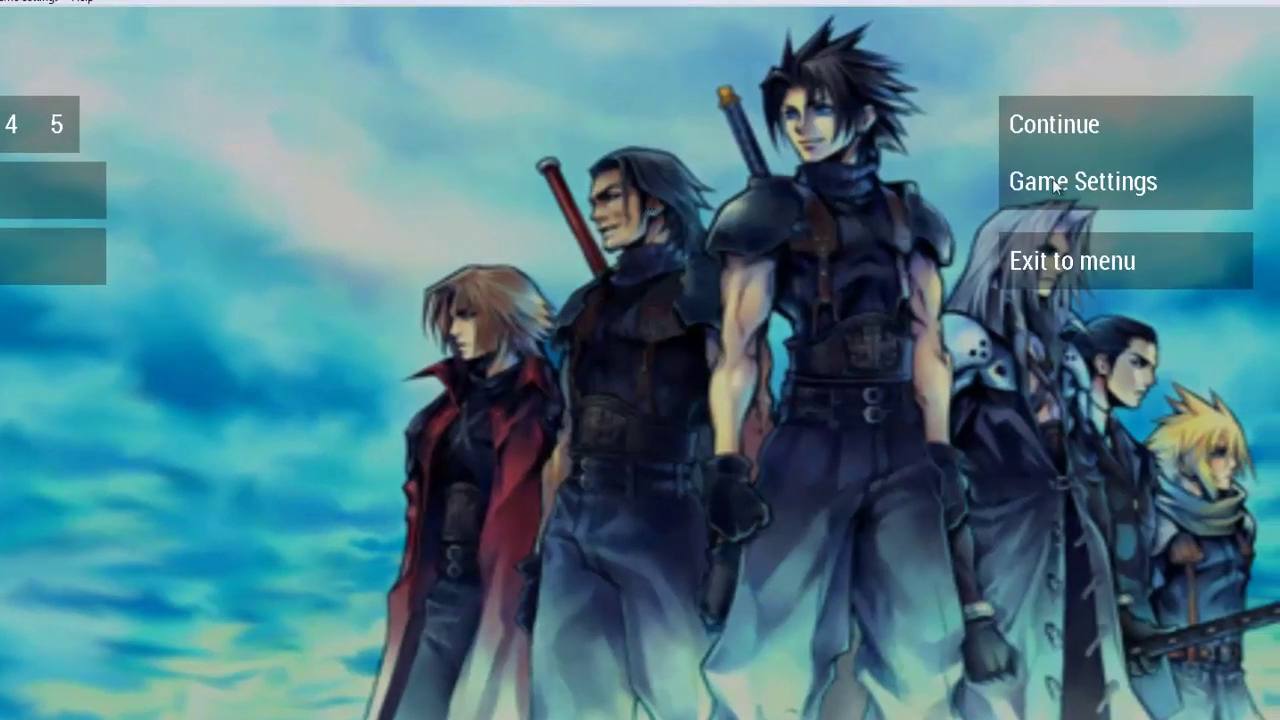
- Review the paused game's graphics settings and set the rendering mode to Non-buffered rendering (speedhack)
{"action": "left_click", "coordinate": [1055, 183]}
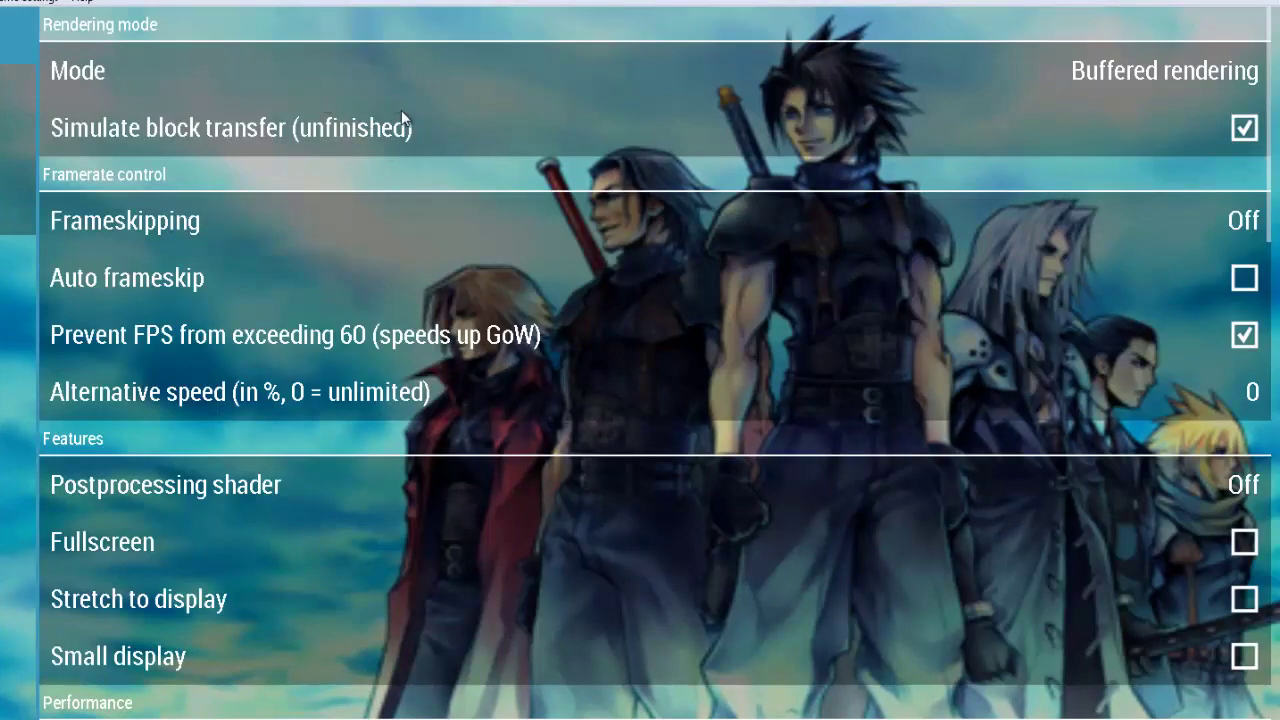
{"action": "scroll", "coordinate": [851, 334], "scroll_direction": "down", "scroll_amount": 5}
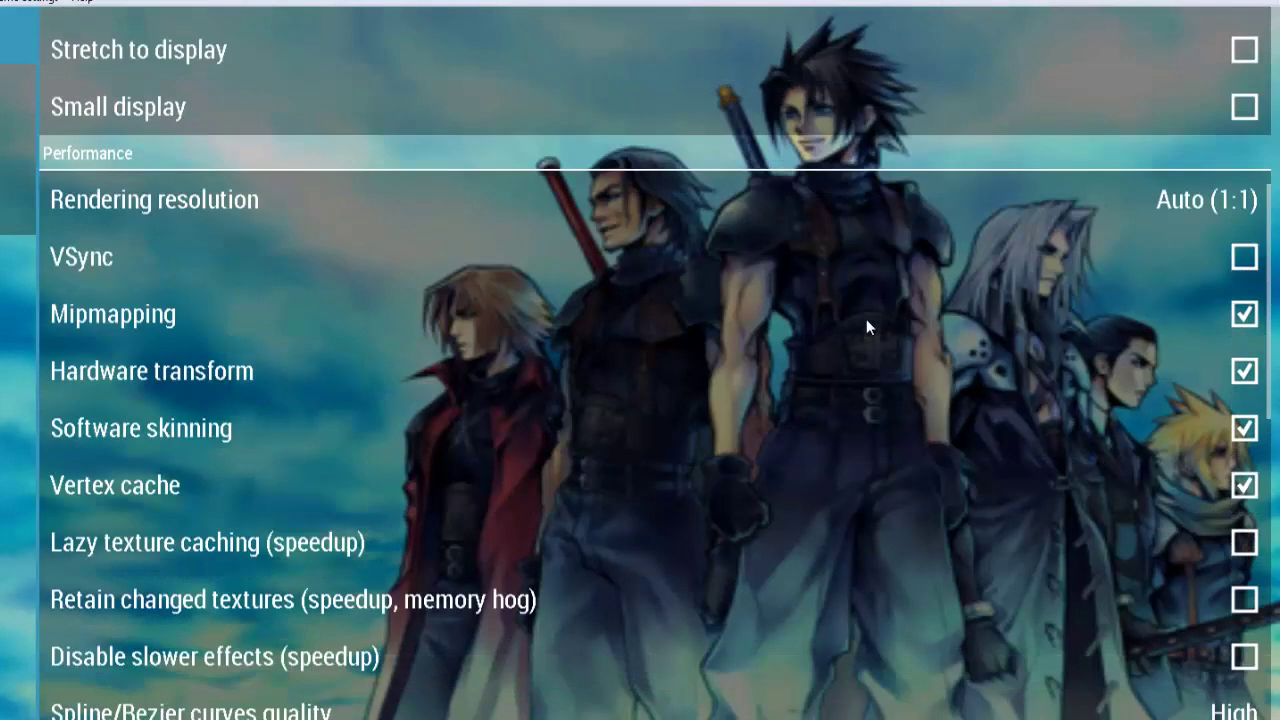
{"action": "scroll", "coordinate": [866, 322], "scroll_direction": "up", "scroll_amount": 5}
{"action": "scroll", "coordinate": [852, 289], "scroll_direction": "up", "scroll_amount": 1}
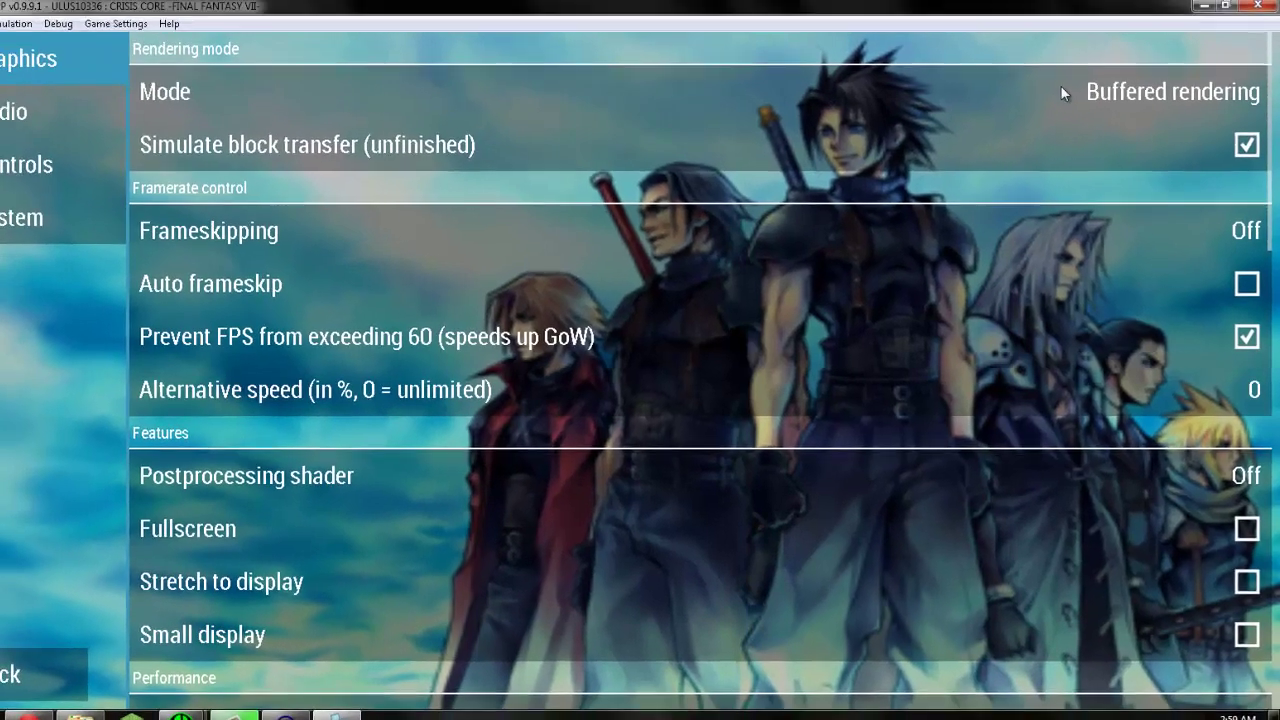
{"action": "scroll", "coordinate": [521, 207], "scroll_direction": "down", "scroll_amount": 8}
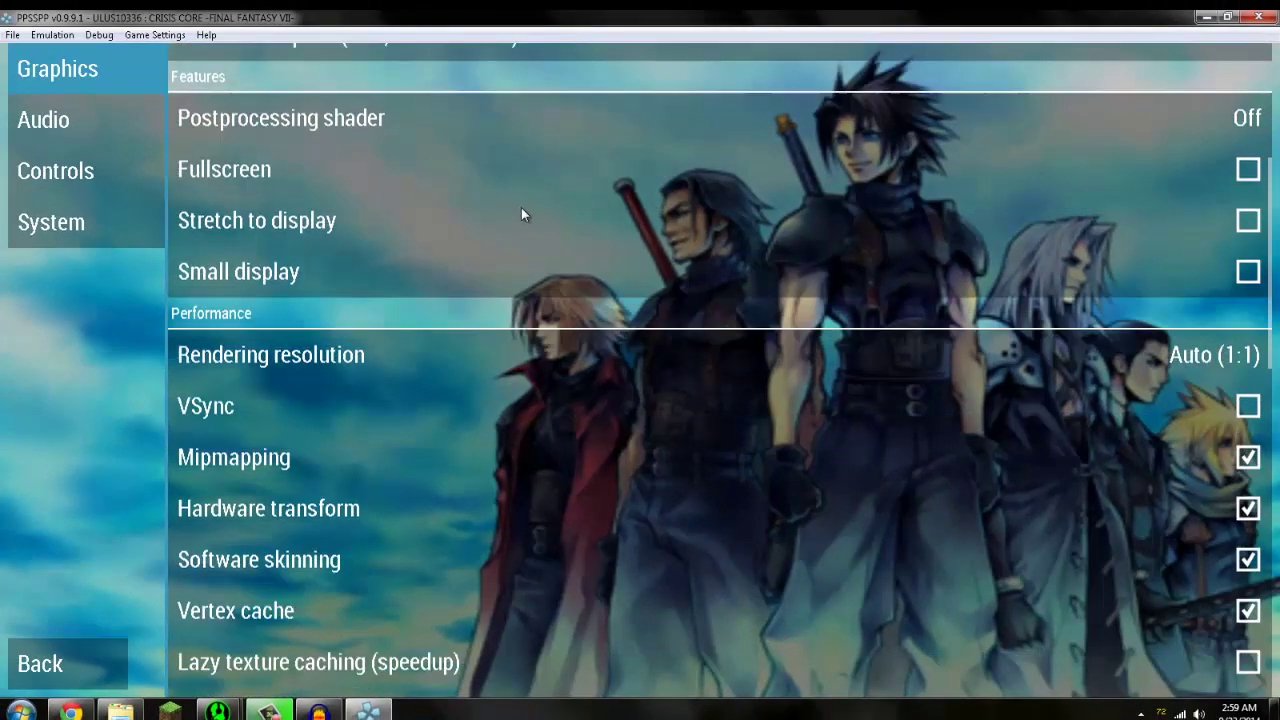
{"action": "scroll", "coordinate": [614, 271], "scroll_direction": "down", "scroll_amount": 6}
{"action": "scroll", "coordinate": [677, 300], "scroll_direction": "up", "scroll_amount": 9}
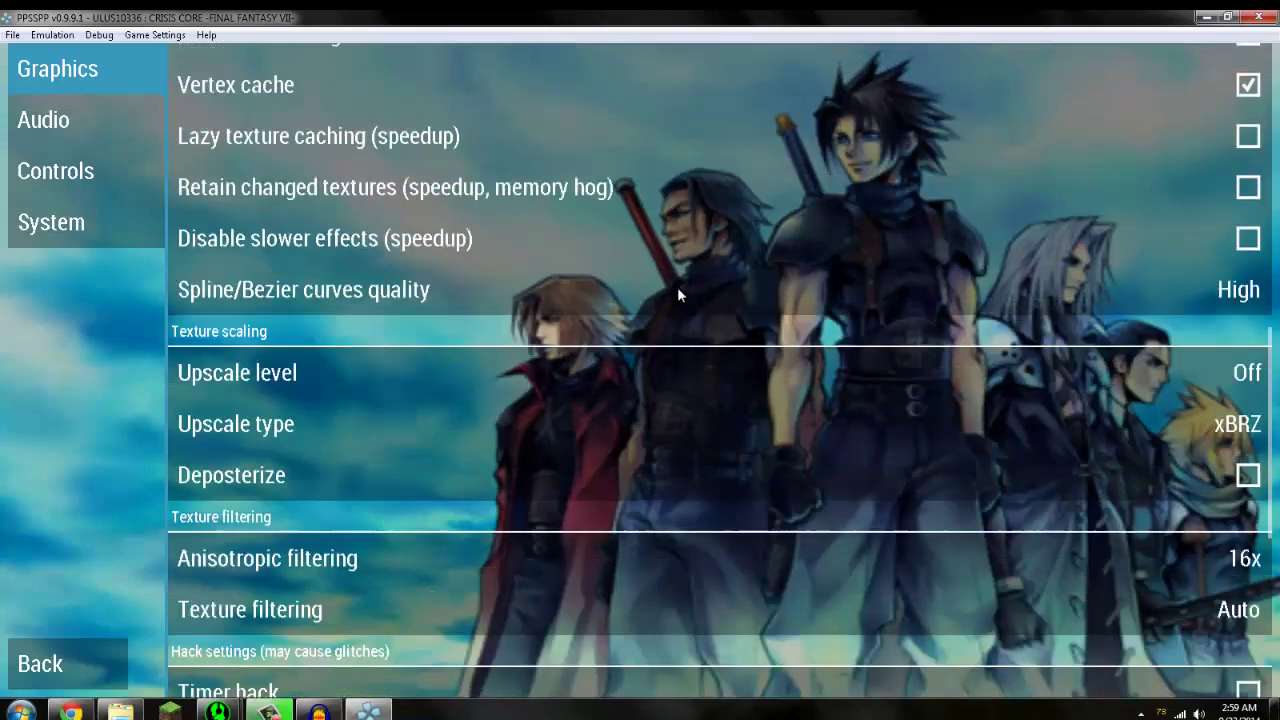
{"action": "scroll", "coordinate": [678, 285], "scroll_direction": "up", "scroll_amount": 3}
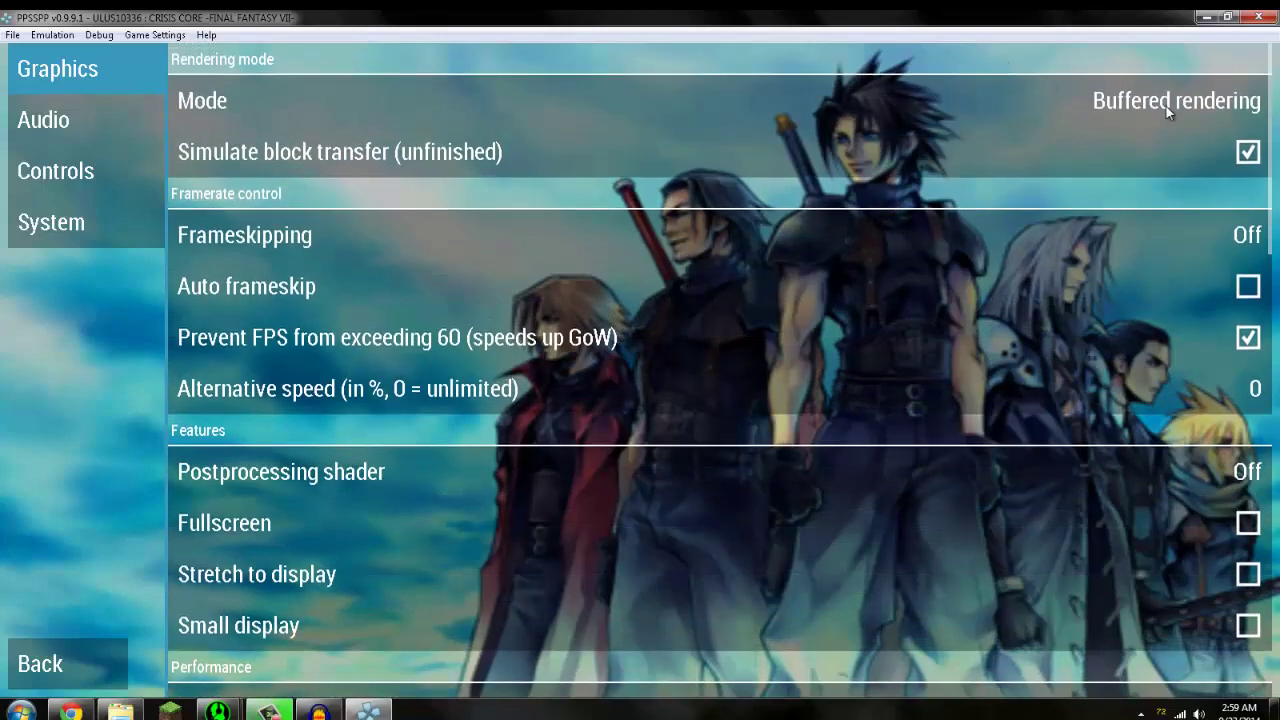
{"action": "left_click", "coordinate": [1166, 106]}
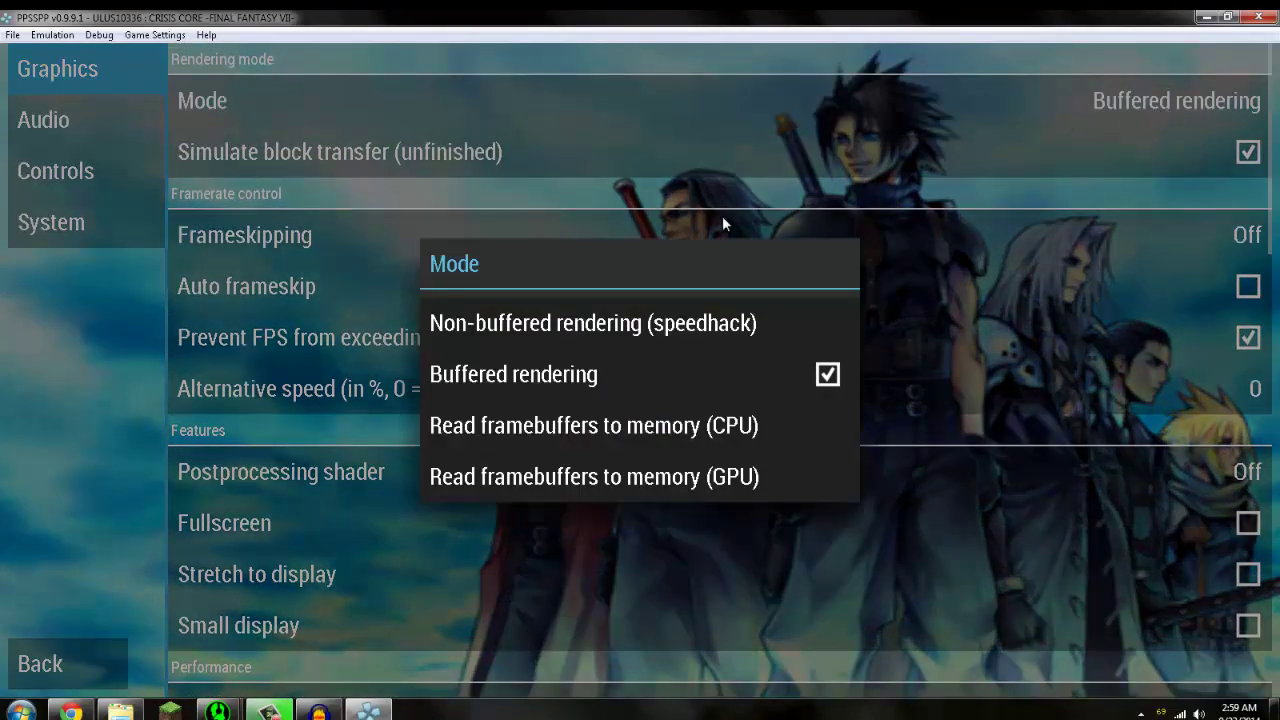
{"action": "left_click", "coordinate": [681, 330]}
- Set Frameskipping to 3 and enable Auto frameskip in the framerate control settings
{"action": "scroll", "coordinate": [1057, 166], "scroll_direction": "down", "scroll_amount": 3}
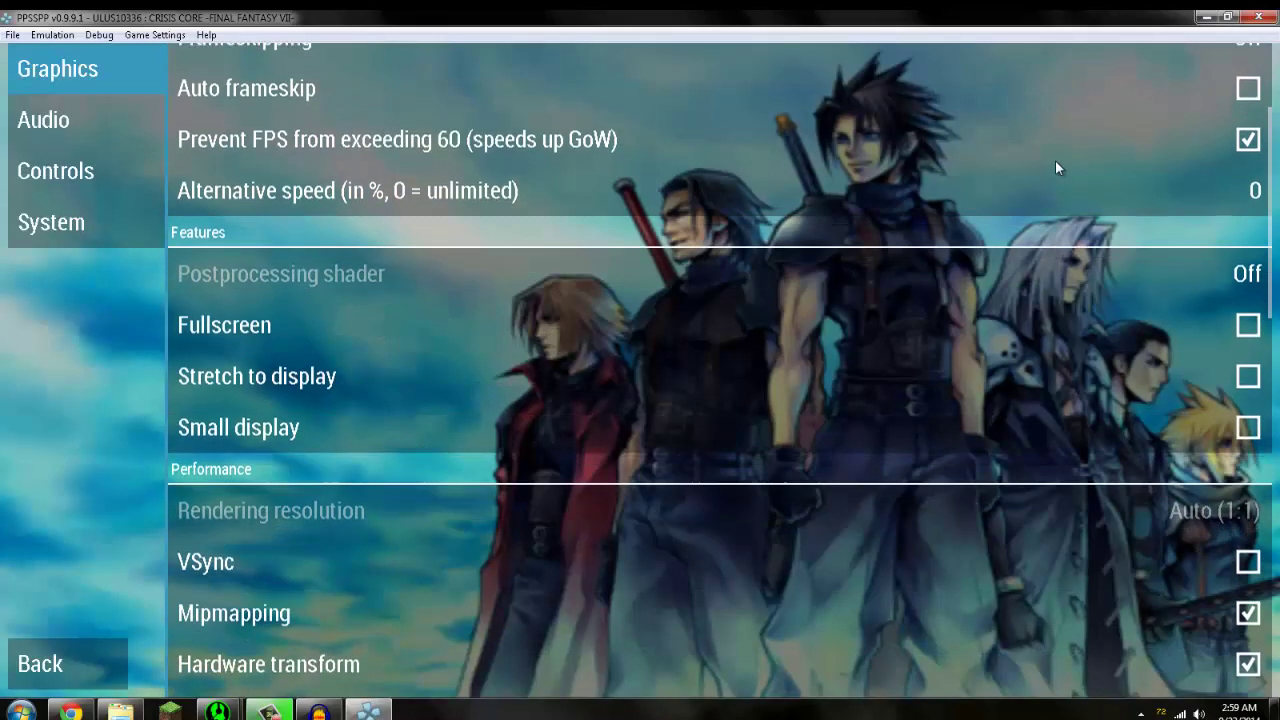
{"action": "scroll", "coordinate": [1100, 200], "scroll_direction": "up", "scroll_amount": 3}
{"action": "left_click", "coordinate": [1245, 240]}
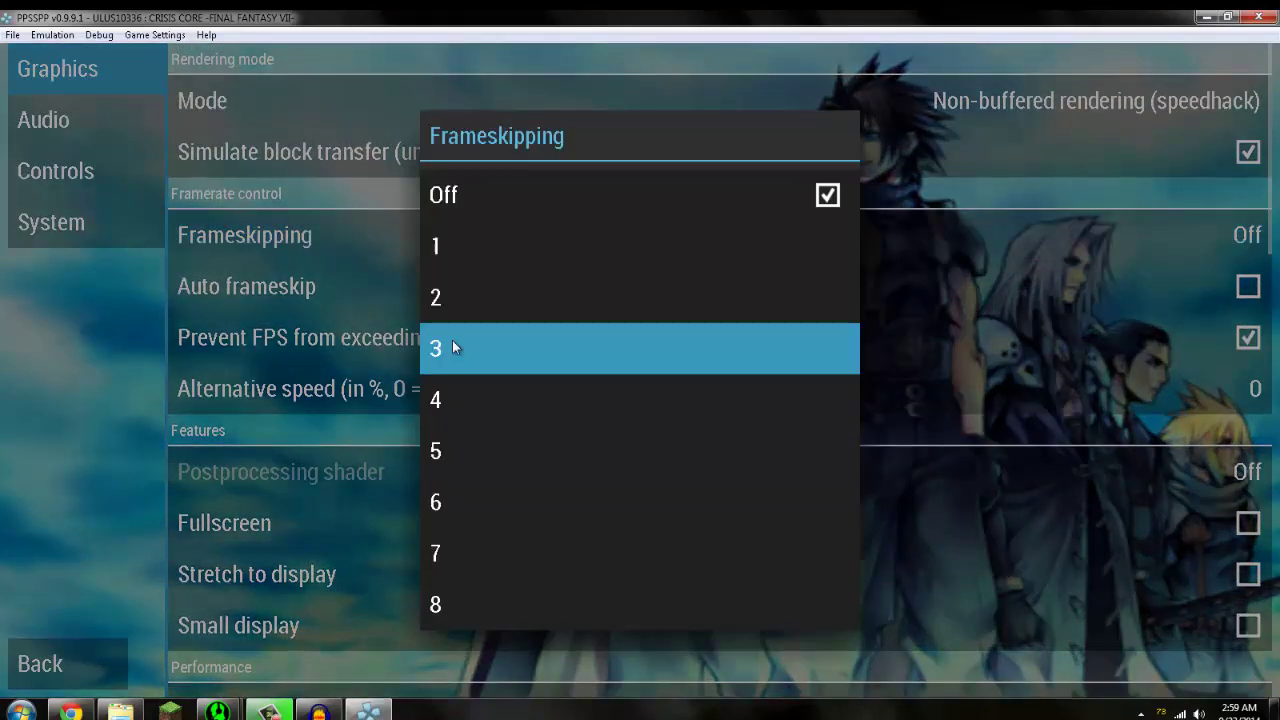
{"action": "left_click", "coordinate": [452, 346]}
{"action": "left_click", "coordinate": [1246, 290]}
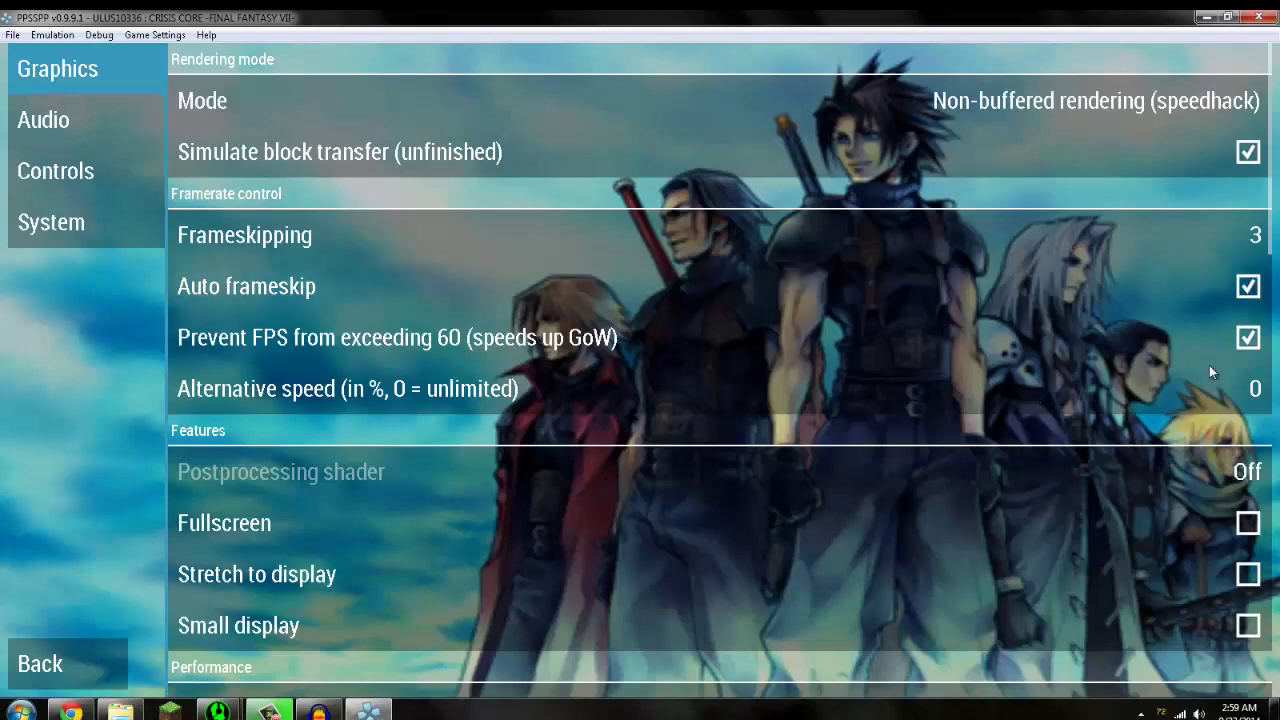
- Enable Lazy texture caching, Retain changed textures and Disable slower effects, and set Spline/Bezier curves quality to Low
{"action": "scroll", "coordinate": [461, 398], "scroll_direction": "down", "scroll_amount": 6}
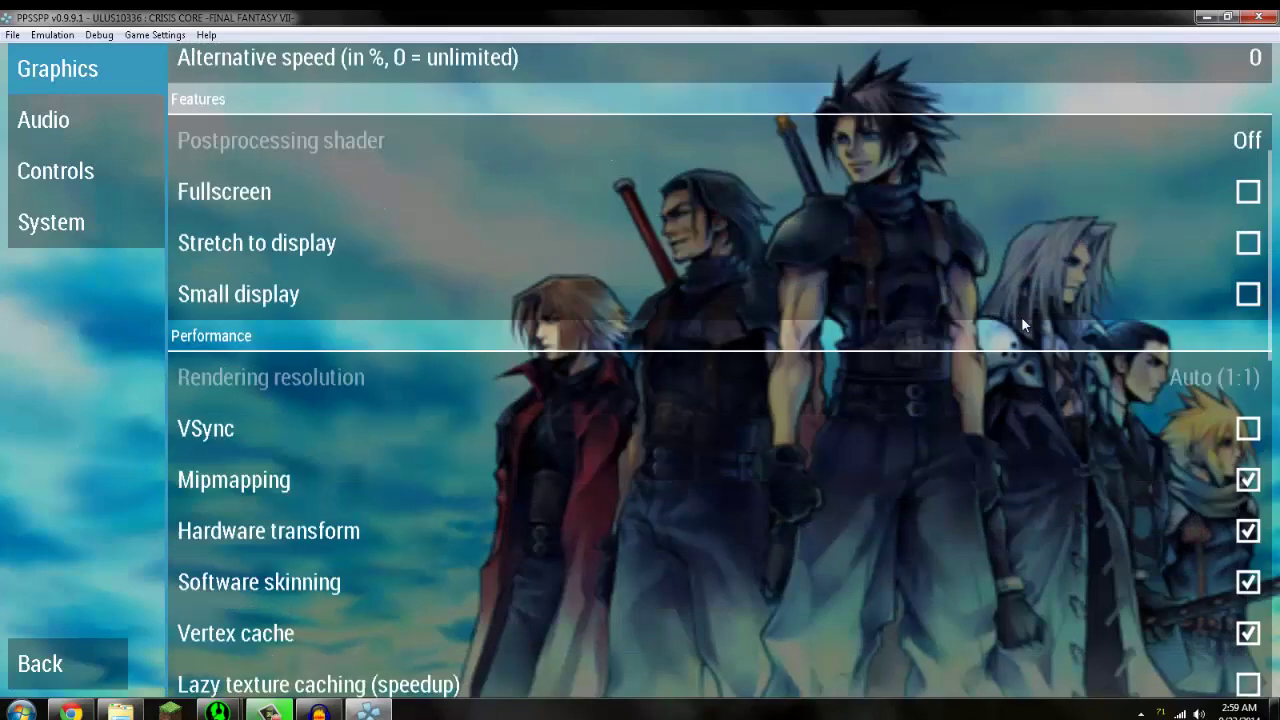
{"action": "scroll", "coordinate": [860, 240], "scroll_direction": "up", "scroll_amount": 2}
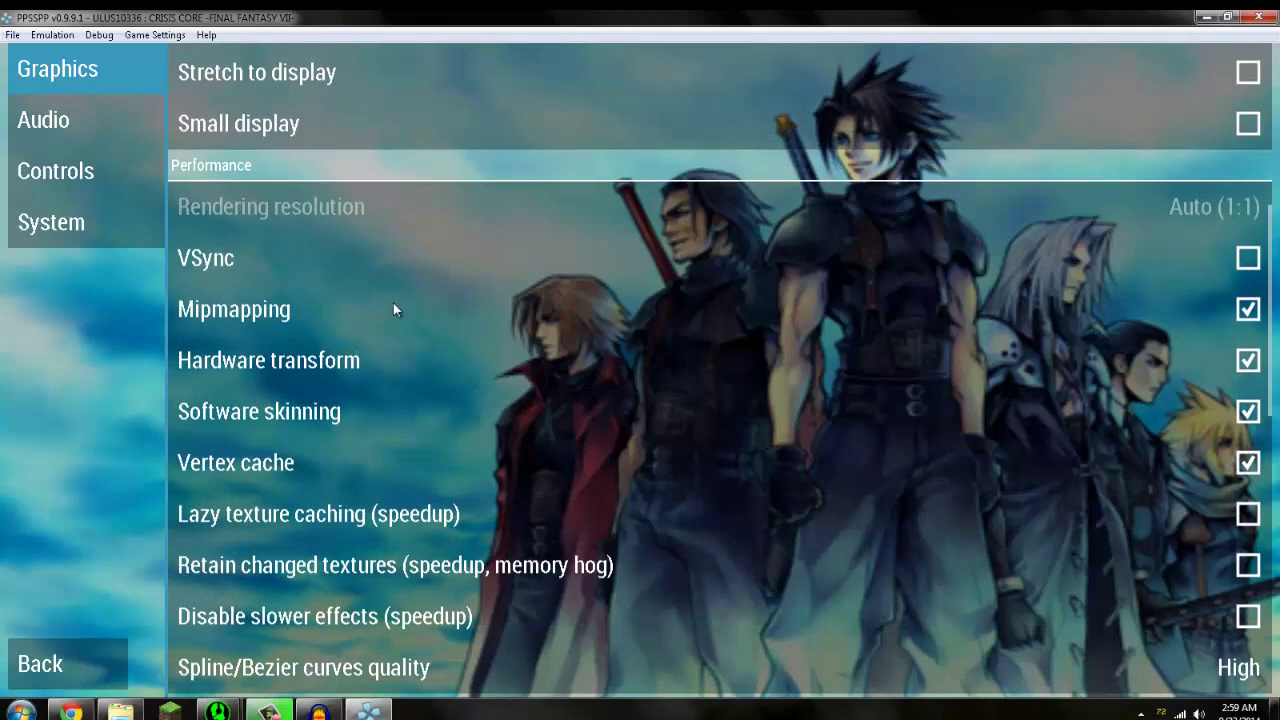
{"action": "scroll", "coordinate": [820, 305], "scroll_direction": "down", "scroll_amount": 3}
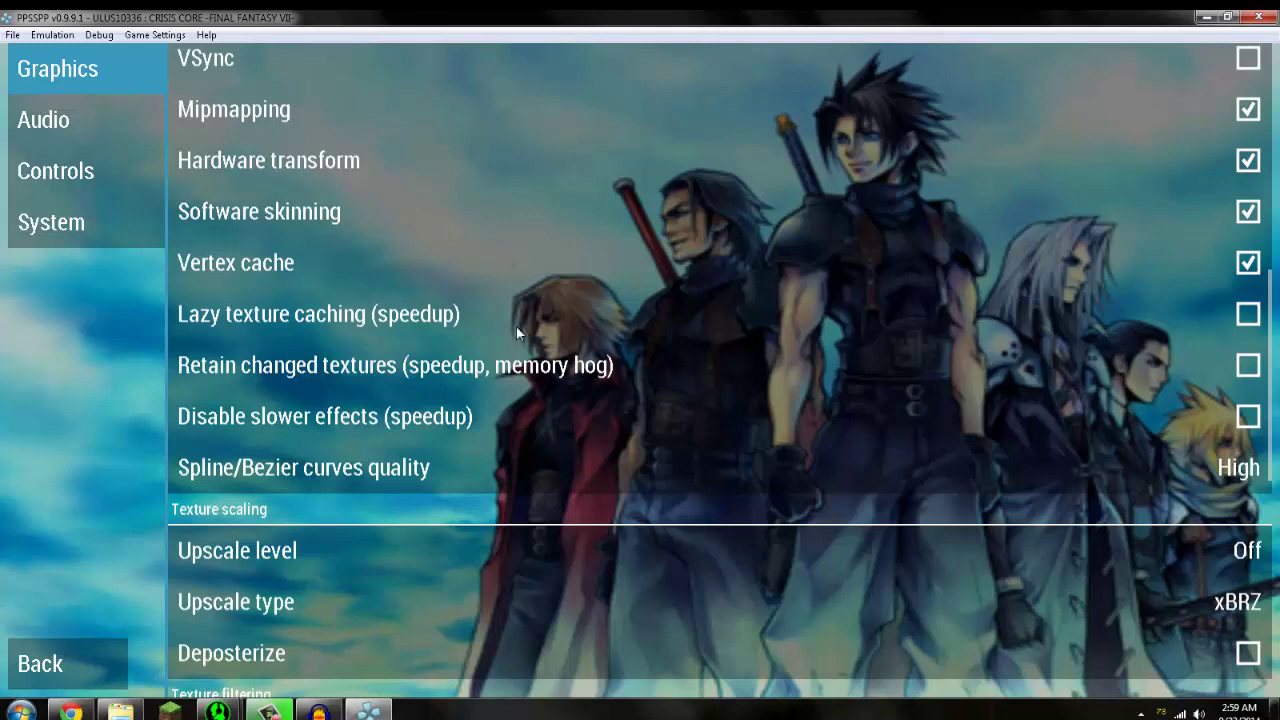
{"action": "left_click", "coordinate": [1240, 314]}
{"action": "left_click", "coordinate": [1247, 365]}
{"action": "left_click", "coordinate": [1244, 419]}
{"action": "left_click", "coordinate": [1248, 478]}
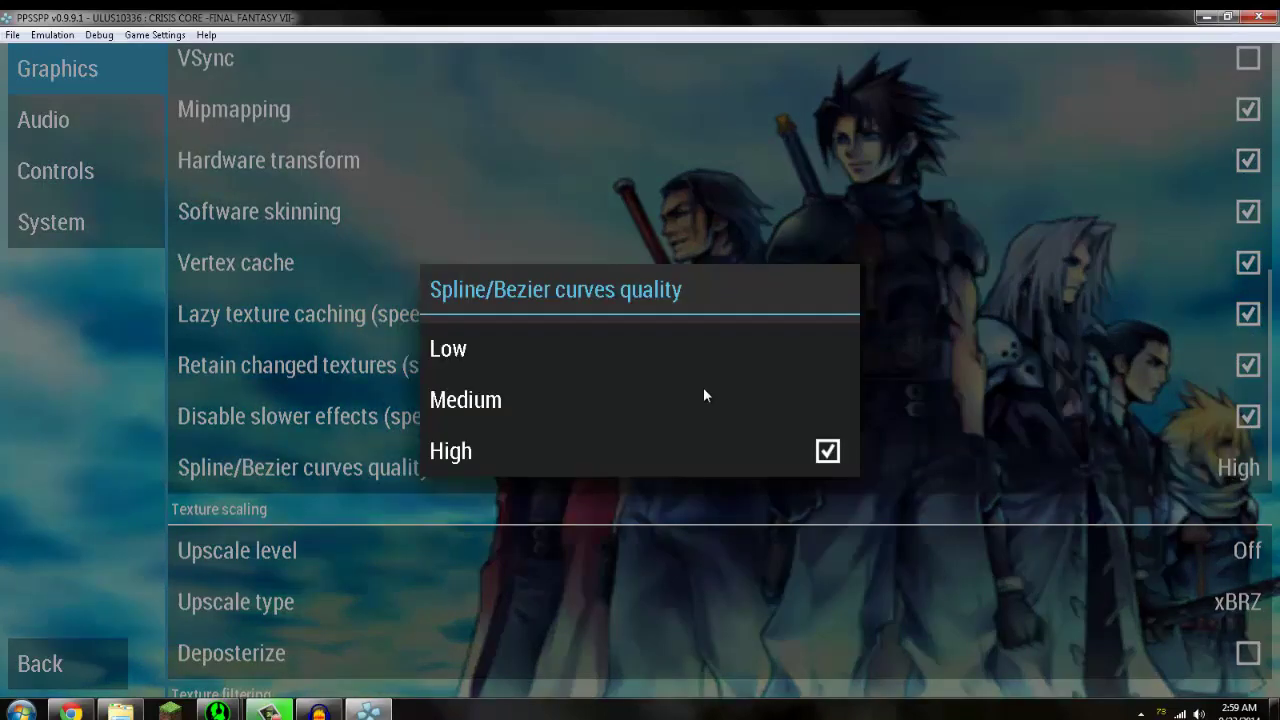
{"action": "left_click", "coordinate": [452, 348]}
- Set Anisotropic filtering to Off in the texture filtering settings
{"action": "scroll", "coordinate": [1000, 437], "scroll_direction": "down", "scroll_amount": 3}
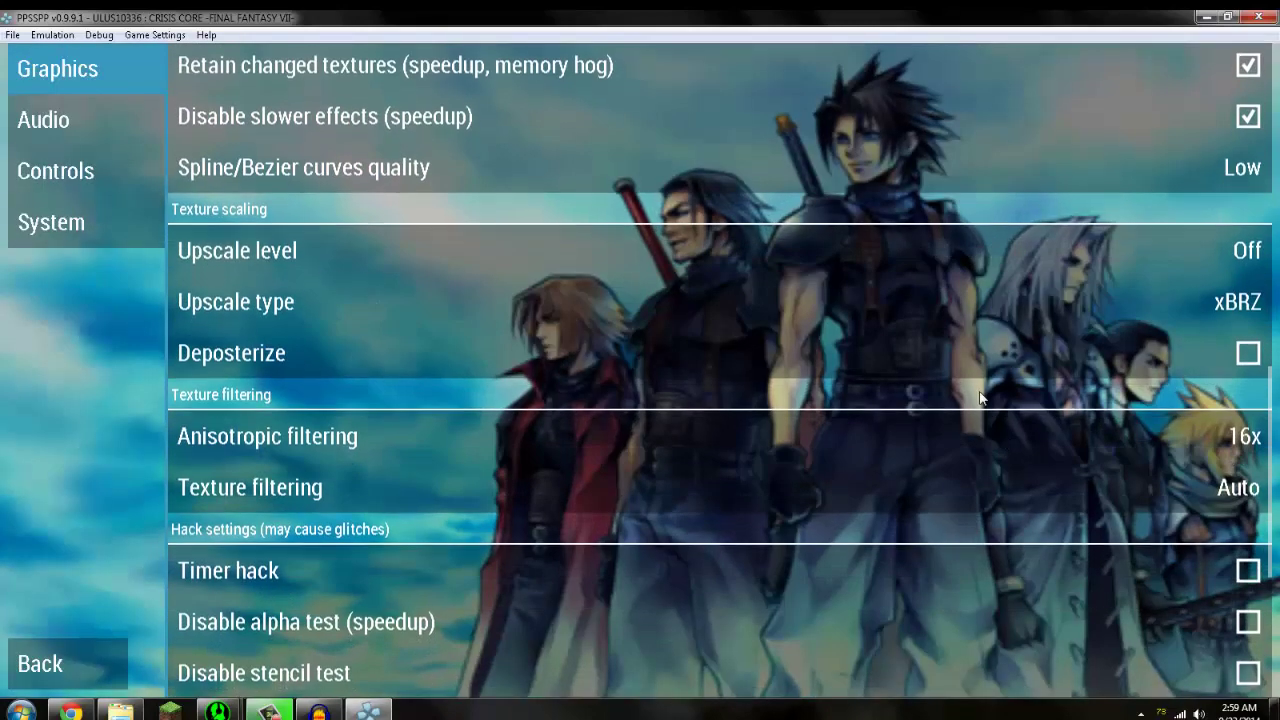
{"action": "scroll", "coordinate": [610, 336], "scroll_direction": "down", "scroll_amount": 2}
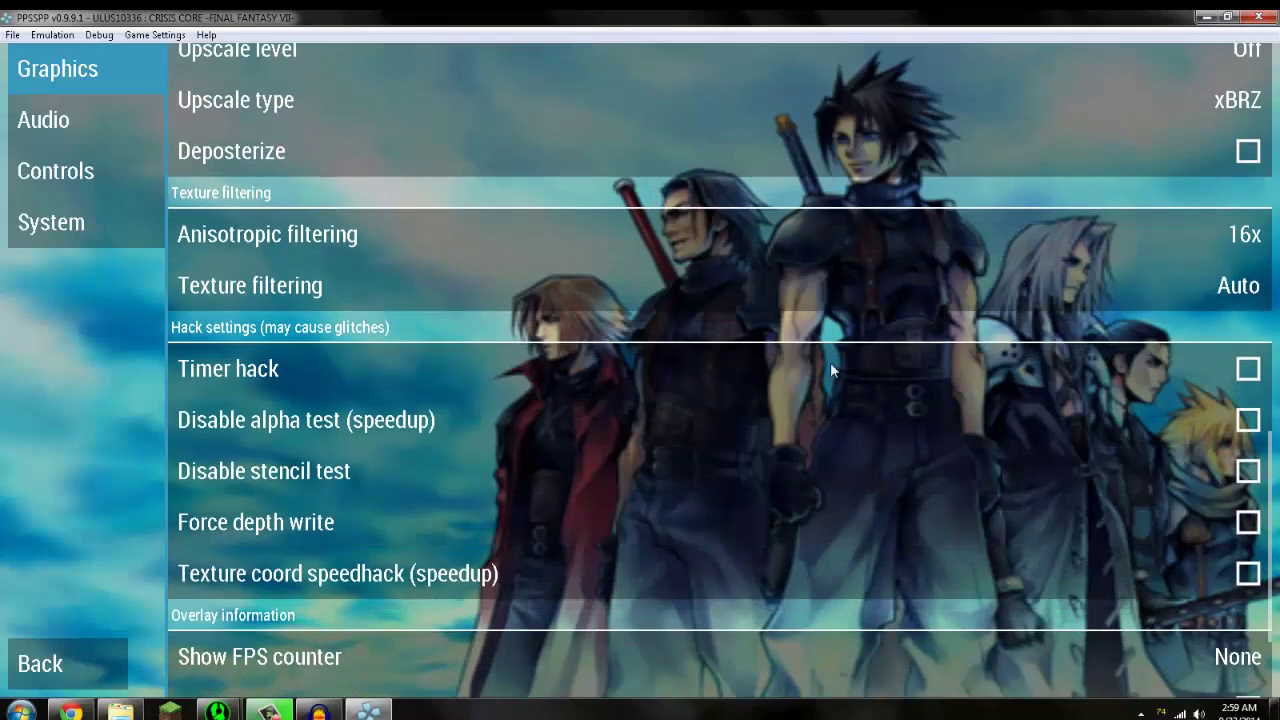
{"action": "scroll", "coordinate": [671, 277], "scroll_direction": "down", "scroll_amount": 2}
{"action": "scroll", "coordinate": [500, 300], "scroll_direction": "up", "scroll_amount": 3}
{"action": "left_click", "coordinate": [285, 340]}
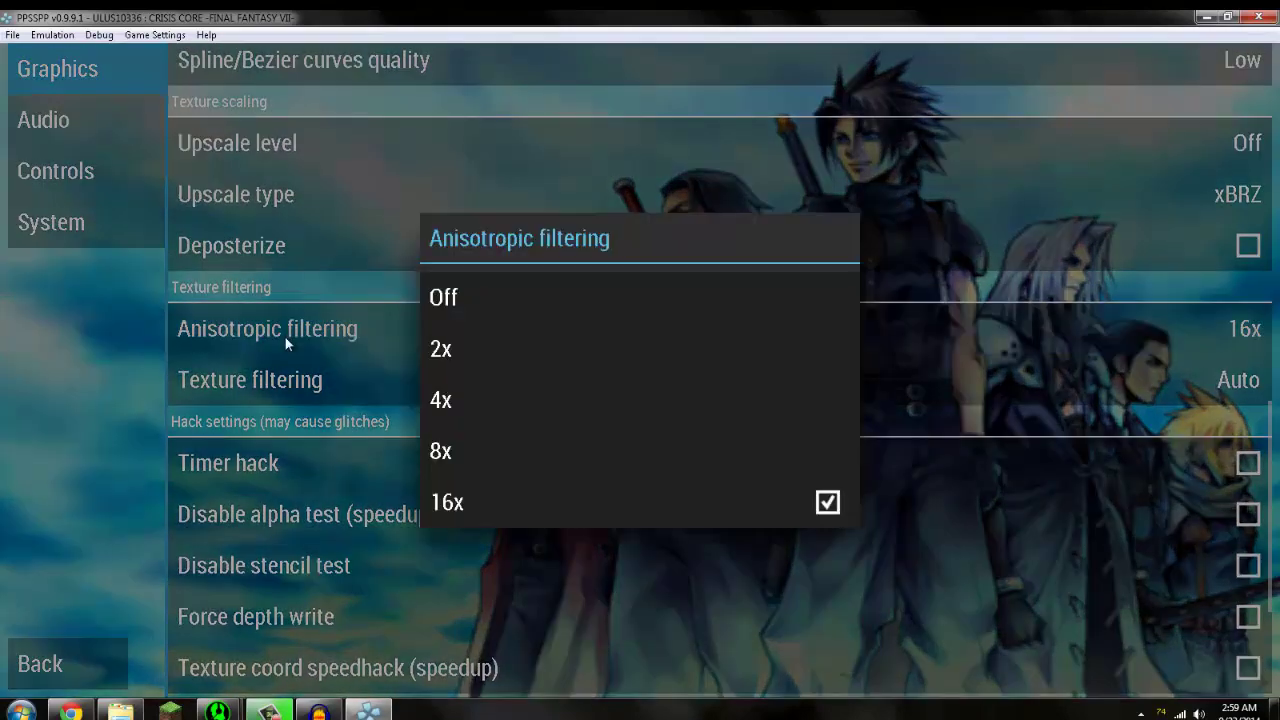
{"action": "left_click", "coordinate": [471, 306]}
- Enable the Disable alpha test and Texture coord speedhack options in the hack settings
{"action": "scroll", "coordinate": [880, 400], "scroll_direction": "down", "scroll_amount": 3}
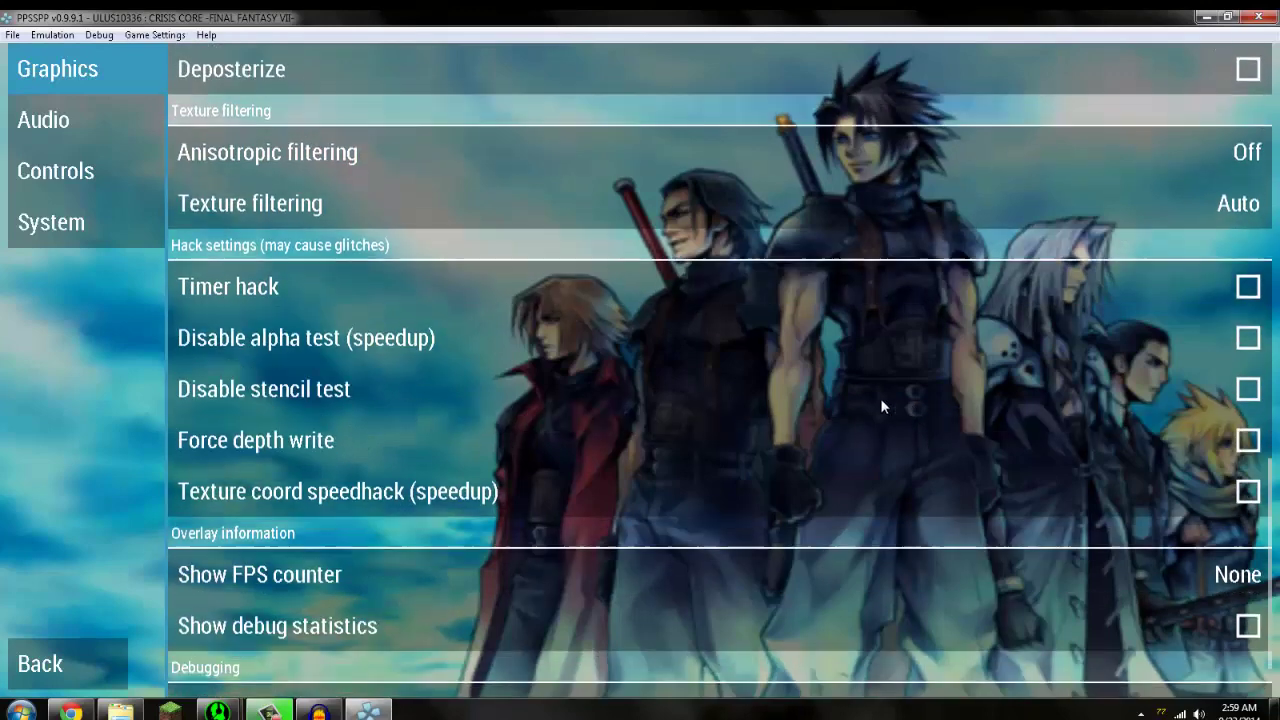
{"action": "left_click", "coordinate": [390, 252]}
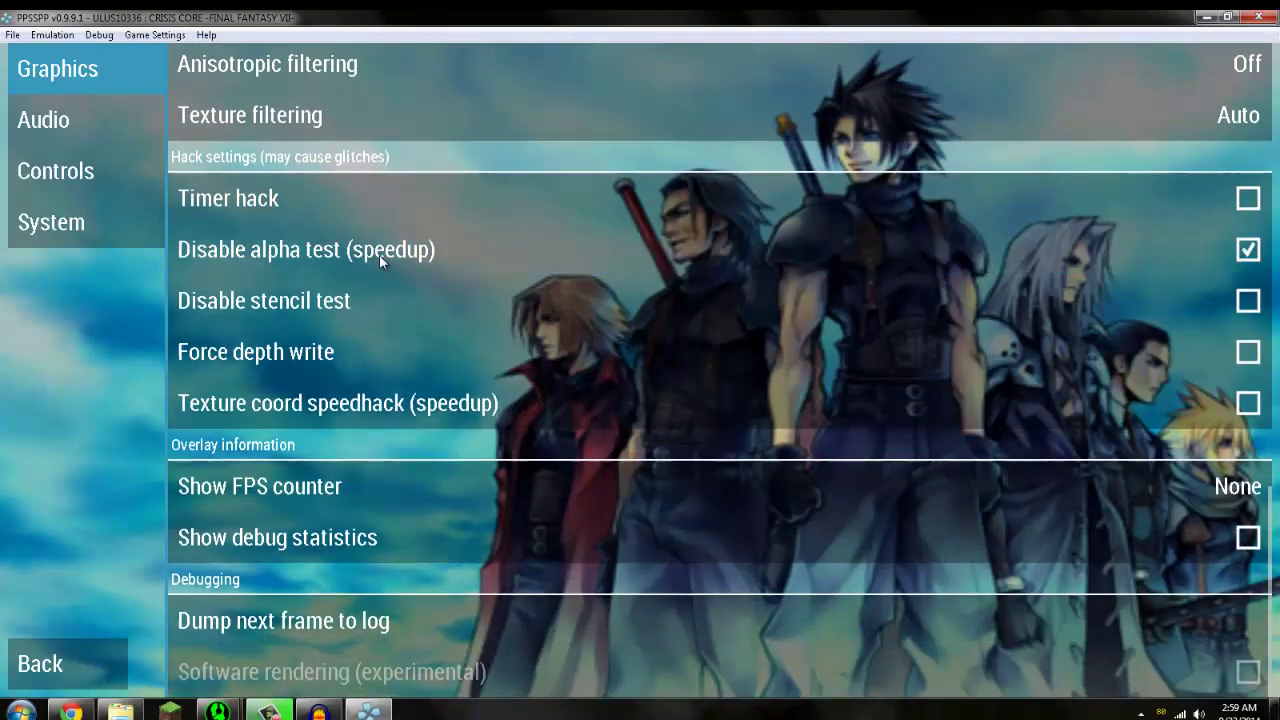
{"action": "left_click", "coordinate": [1250, 410]}
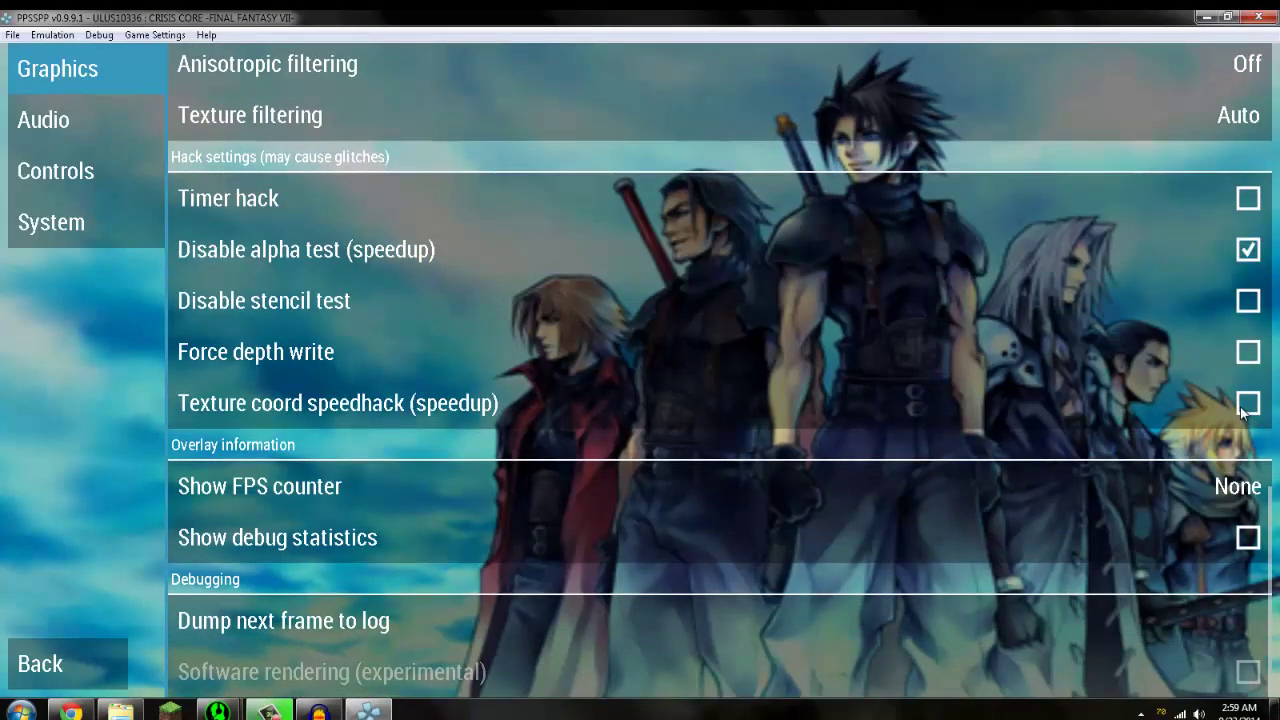
{"action": "scroll", "coordinate": [651, 304], "scroll_direction": "up", "scroll_amount": 8}
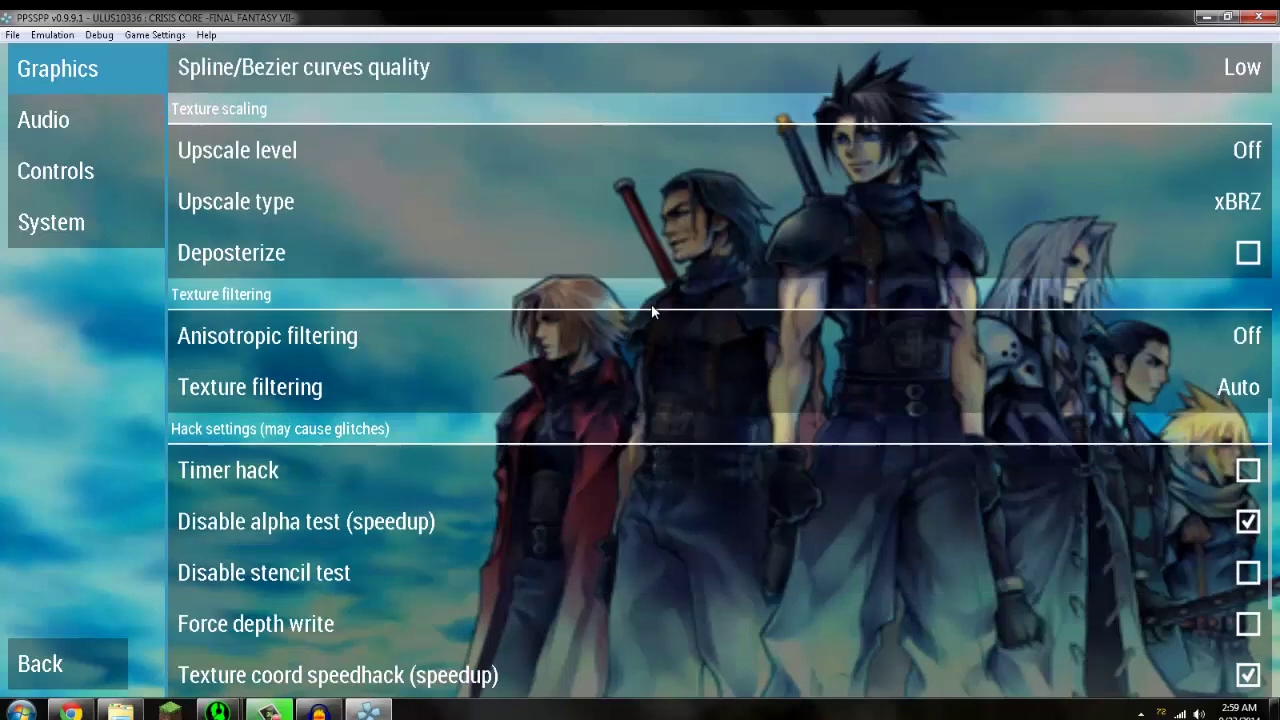
{"action": "scroll", "coordinate": [700, 240], "scroll_direction": "up", "scroll_amount": 6}
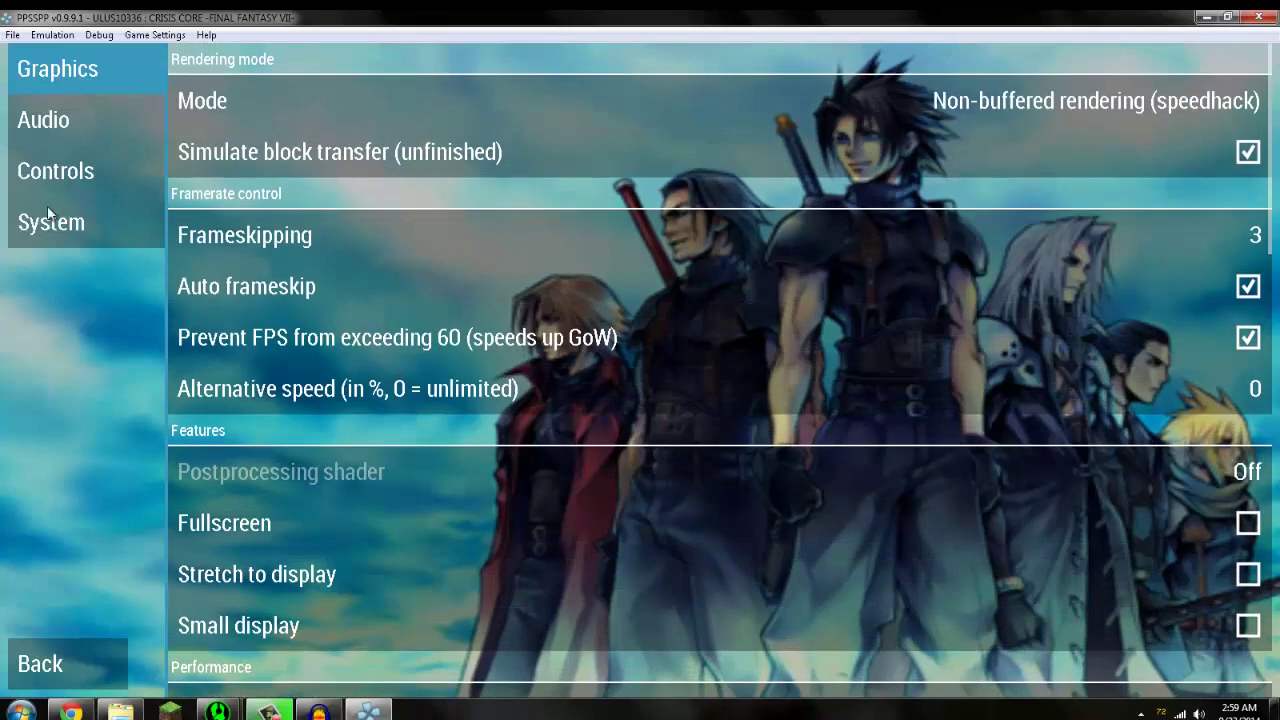
- Enable Force real clock sync in the system settings and accept 0 (auto) for the emulated PSP's CPU clock
{"action": "left_click", "coordinate": [146, 237]}
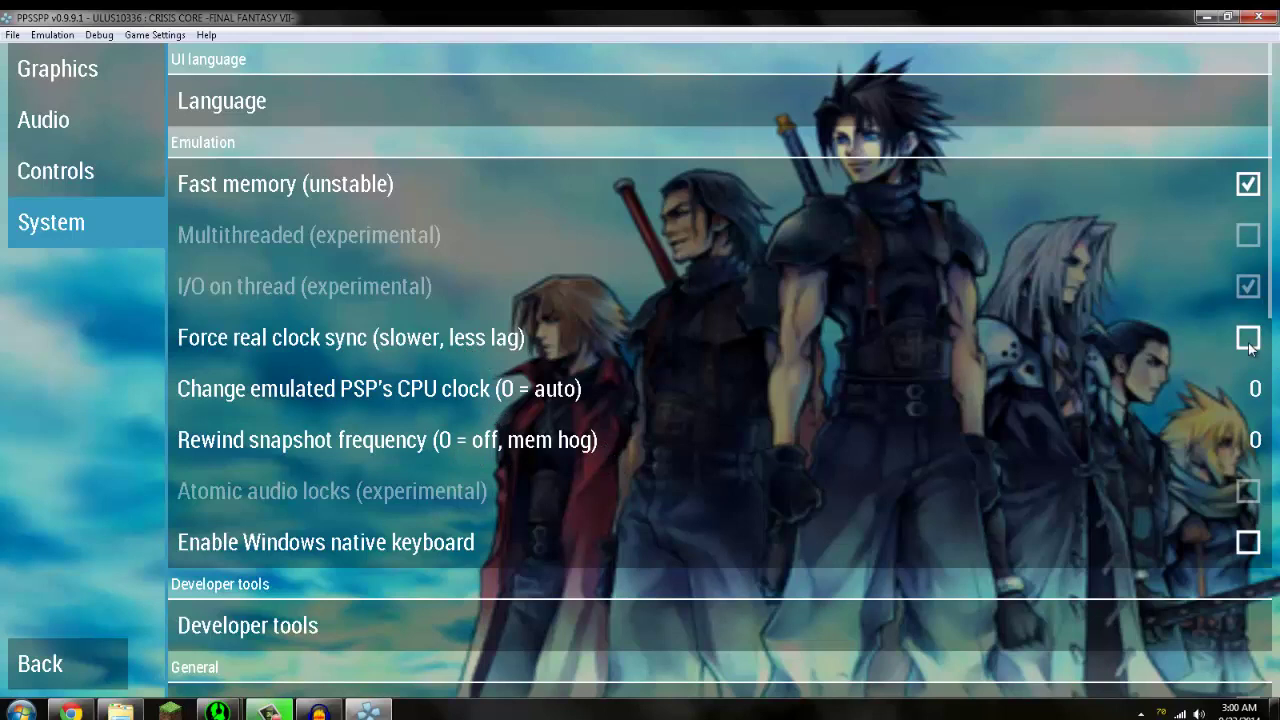
{"action": "left_click", "coordinate": [901, 345]}
{"action": "left_click", "coordinate": [437, 404]}
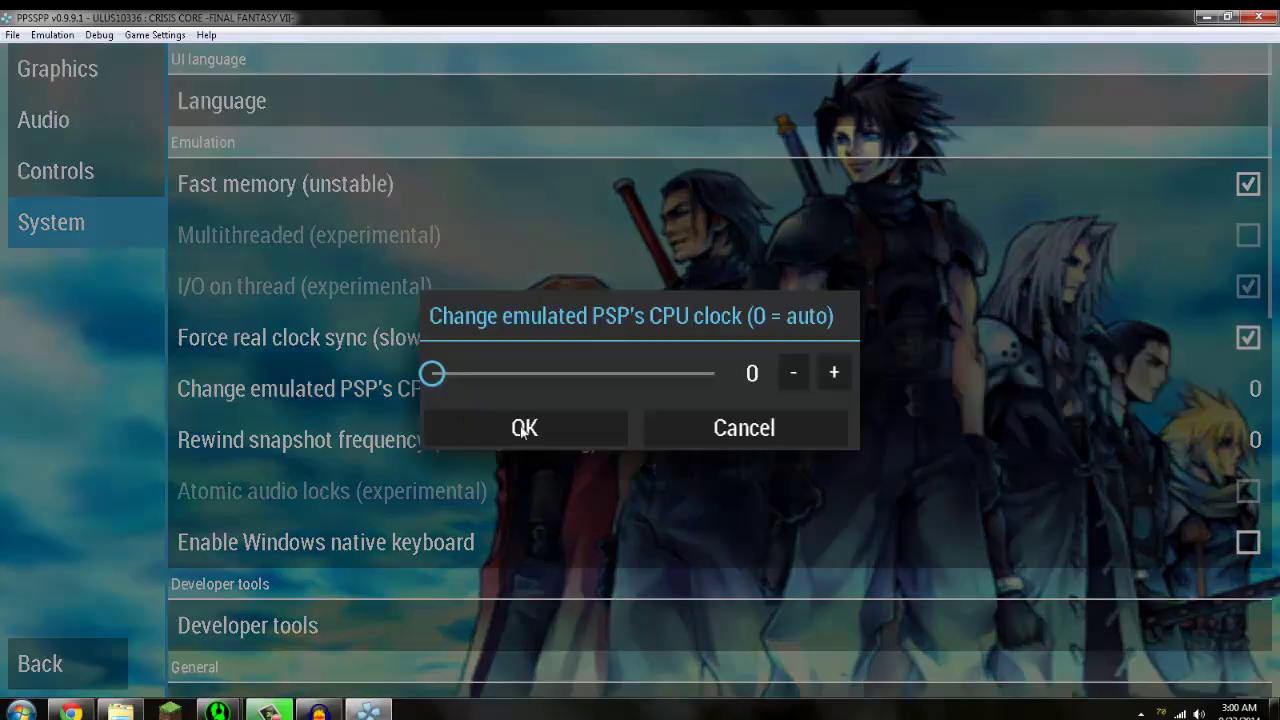
{"action": "left_click_drag", "start_coordinate": [469, 389], "coordinate": [425, 386]}
{"action": "left_click", "coordinate": [499, 425]}
{"action": "scroll", "coordinate": [582, 352], "scroll_direction": "down", "scroll_amount": 3}
{"action": "scroll", "coordinate": [586, 355], "scroll_direction": "up", "scroll_amount": 3}
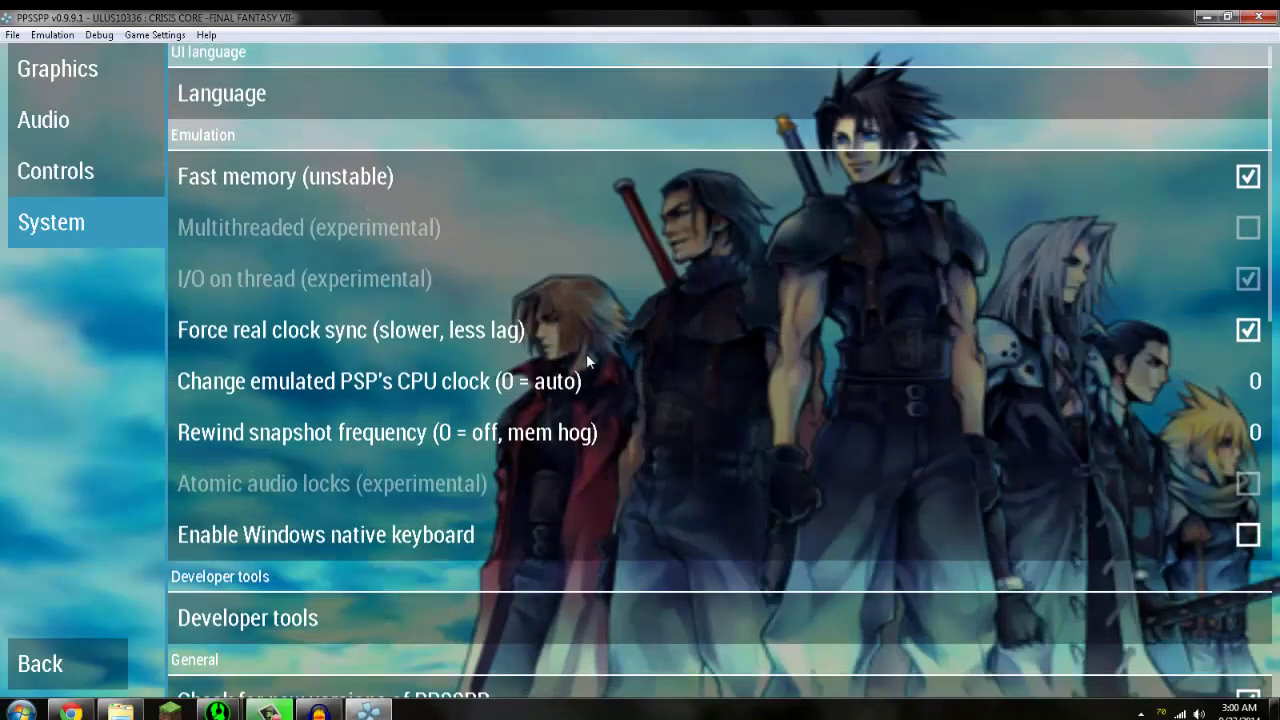
{"action": "scroll", "coordinate": [590, 350], "scroll_direction": "down", "scroll_amount": 3}
{"action": "scroll", "coordinate": [602, 337], "scroll_direction": "up", "scroll_amount": 3}
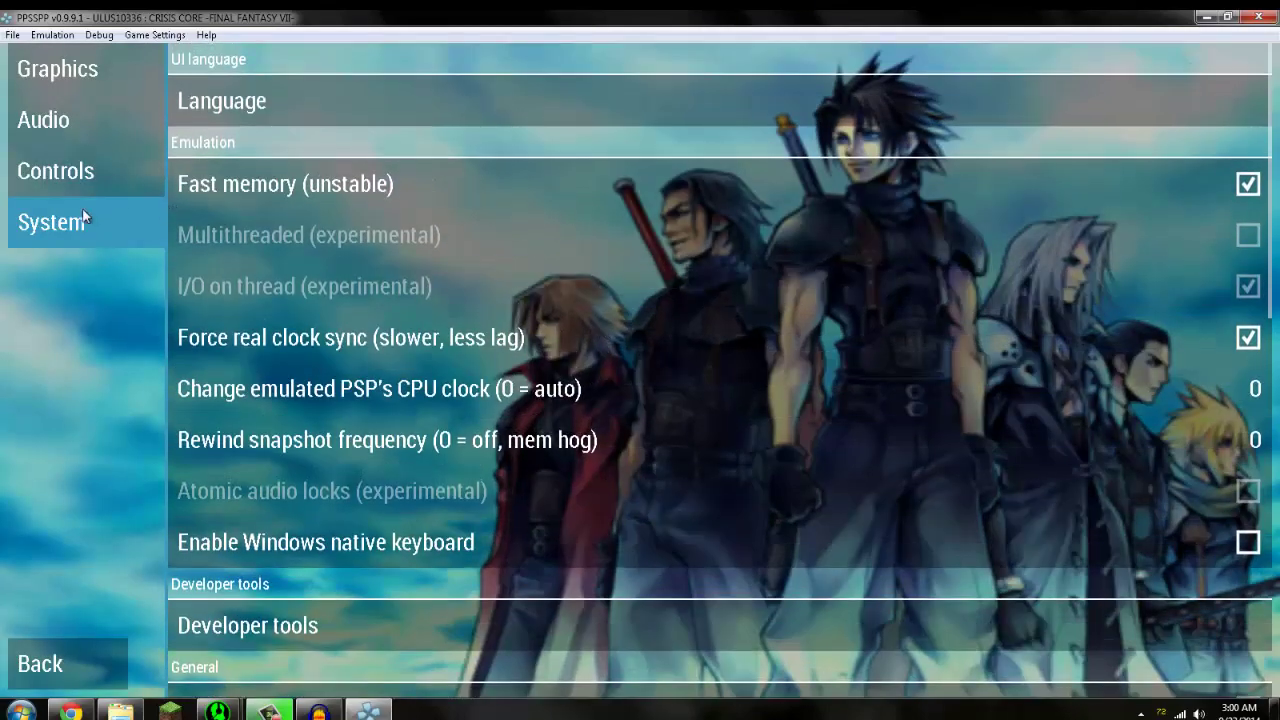
- Recheck the graphics and performance options, then leave the settings and resume Crisis Core
{"action": "left_click", "coordinate": [56, 88]}
{"action": "scroll", "coordinate": [820, 250], "scroll_direction": "down", "scroll_amount": 3}
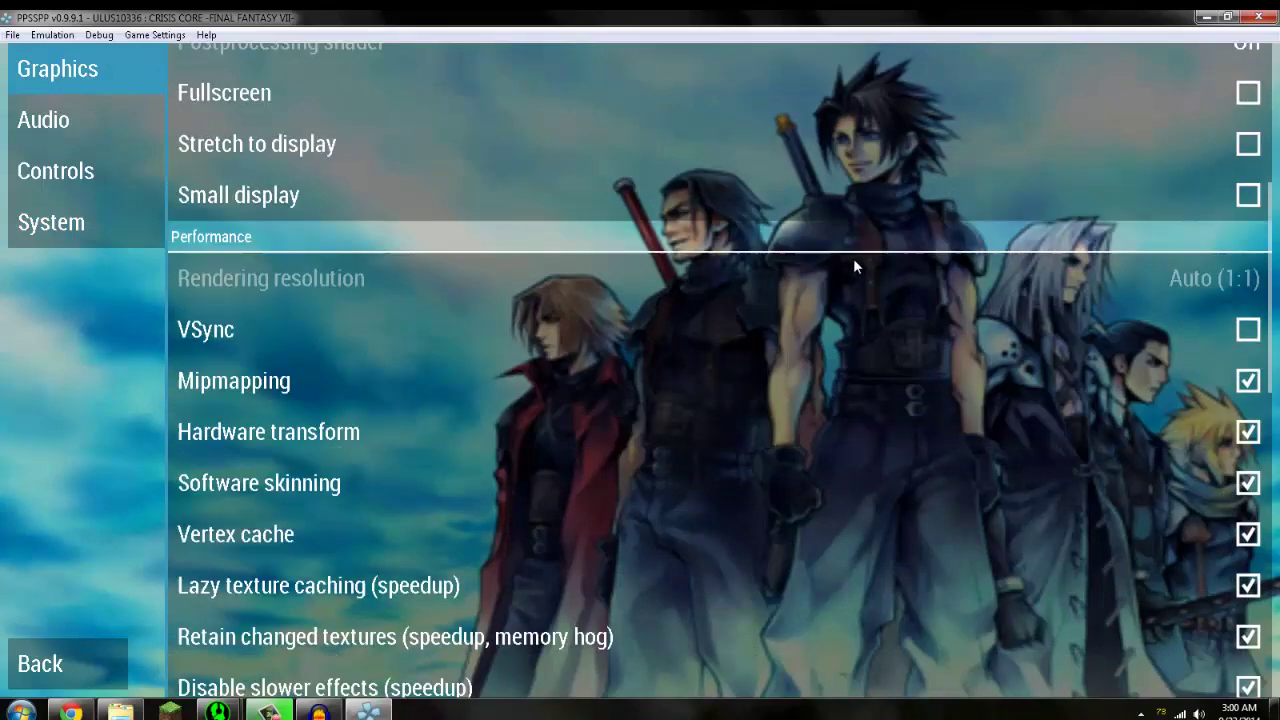
{"action": "scroll", "coordinate": [860, 265], "scroll_direction": "up", "scroll_amount": 3}
{"action": "scroll", "coordinate": [940, 300], "scroll_direction": "down", "scroll_amount": 2}
{"action": "scroll", "coordinate": [1013, 341], "scroll_direction": "down", "scroll_amount": 5}
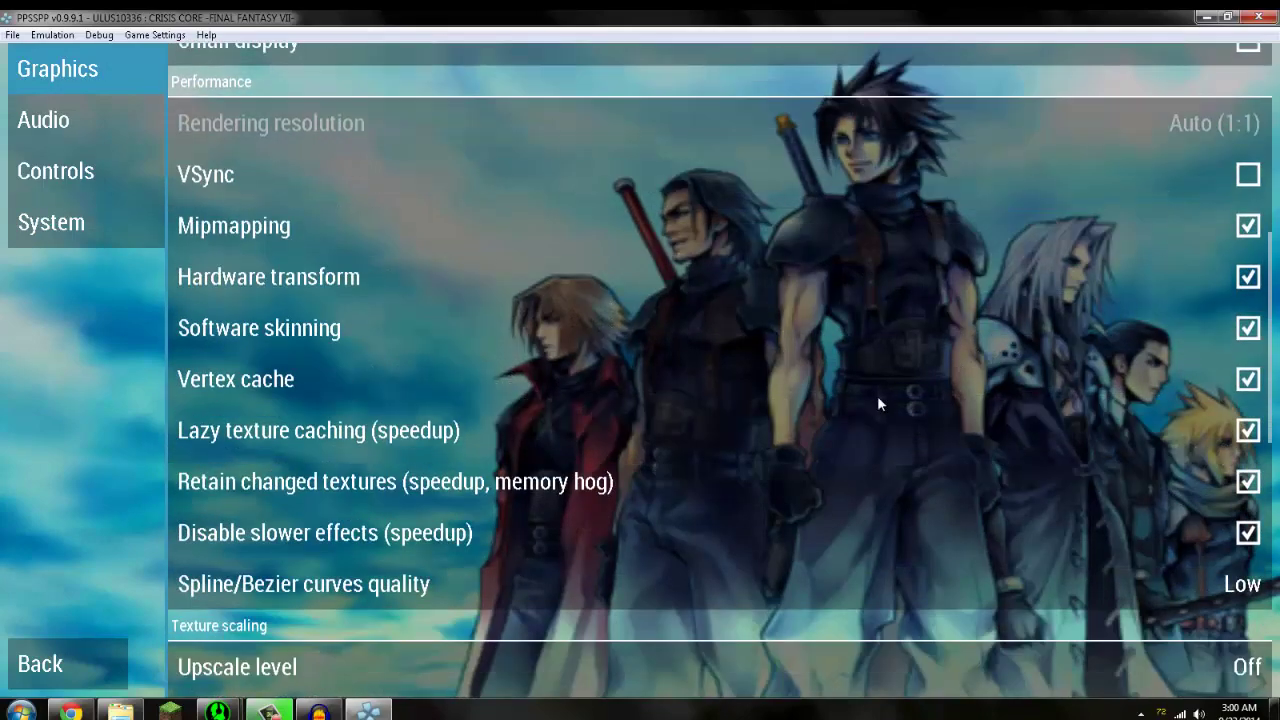
{"action": "left_click", "coordinate": [40, 666]}
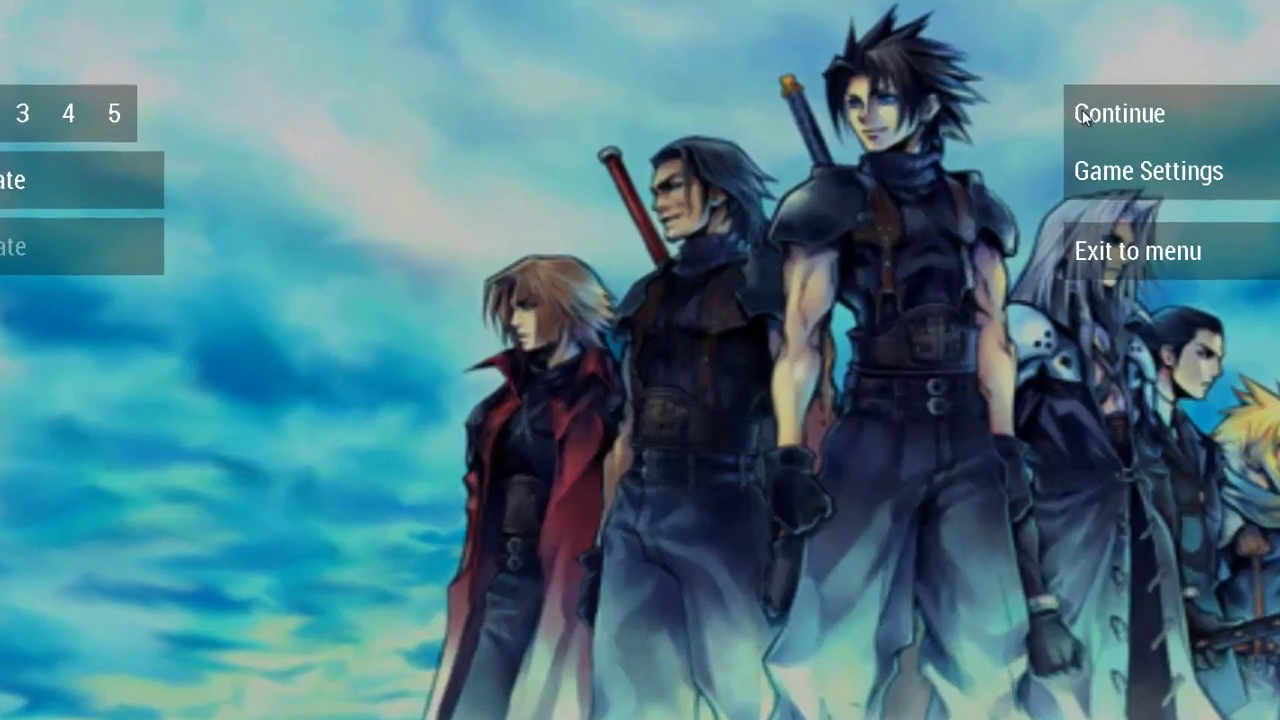
{"action": "left_click", "coordinate": [1085, 117]}
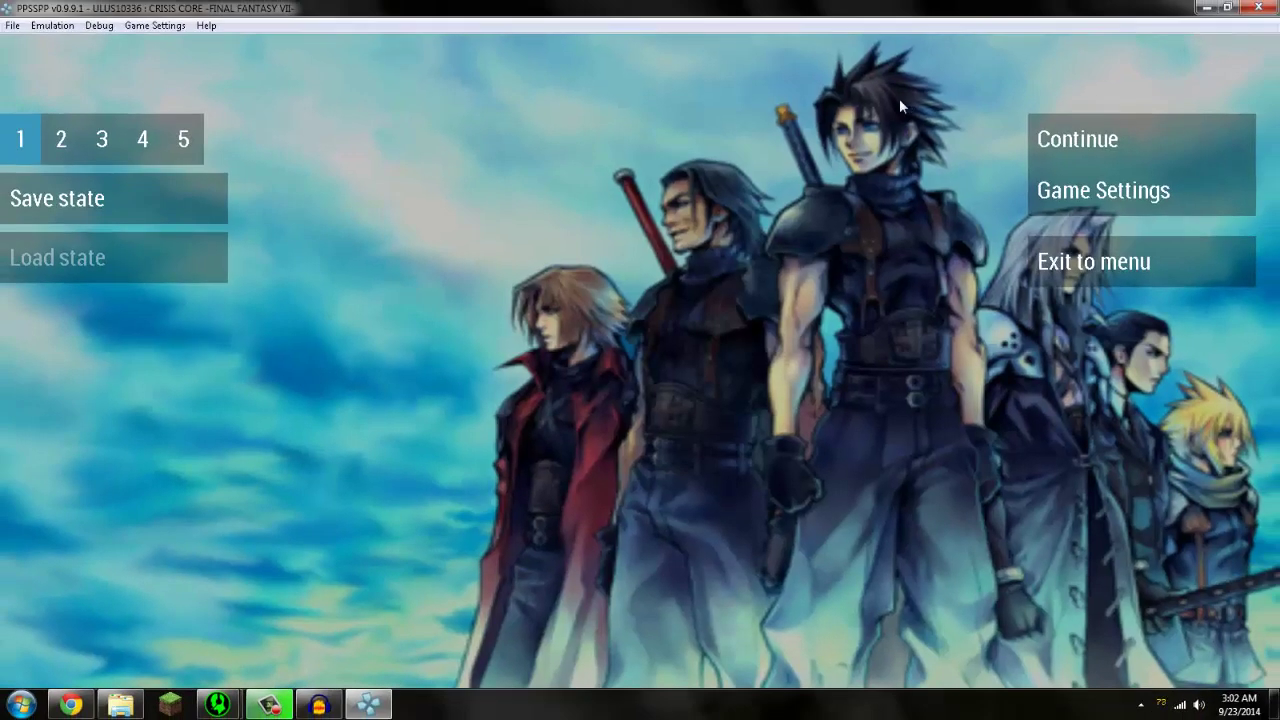
- Exit Crisis Core to the emulator's main menu and check the Games and Recent lists
{"action": "left_click", "coordinate": [1089, 265]}
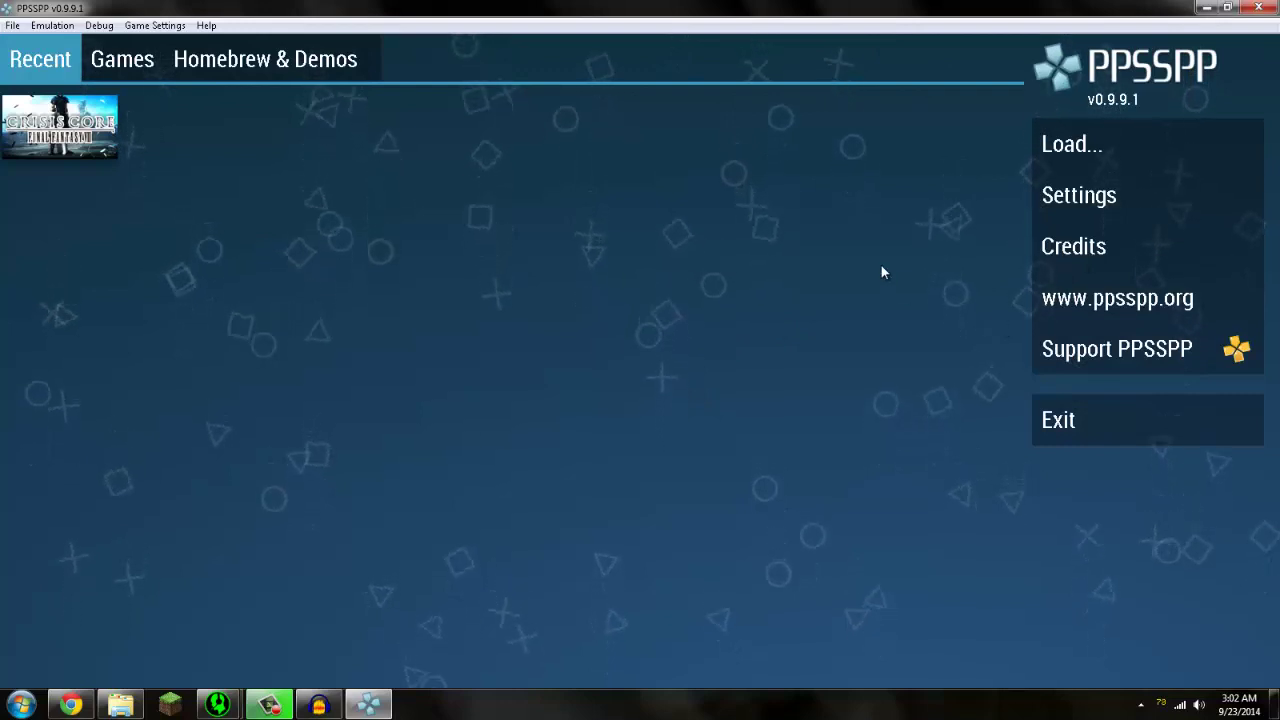
{"action": "left_click", "coordinate": [106, 64]}
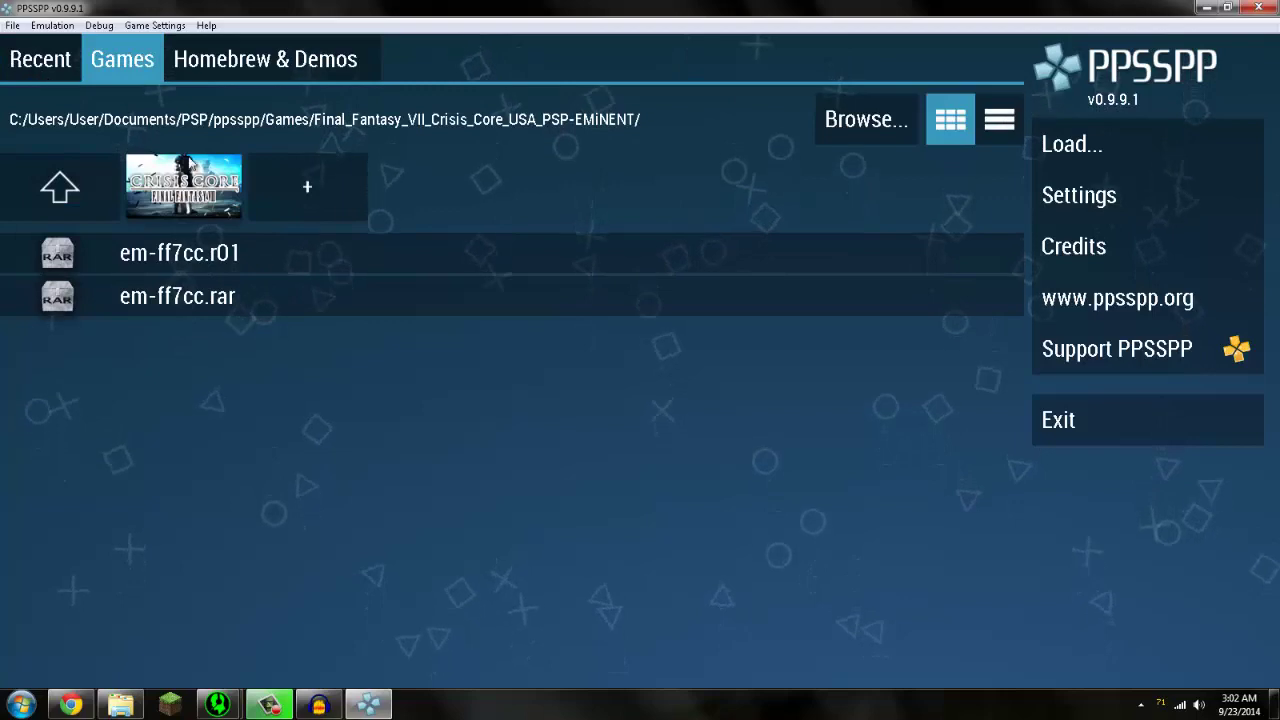
{"action": "left_click", "coordinate": [27, 64]}
- Look over the emulator's graphics settings from the main menu and return to the Crisis Core folder in the games list
{"action": "left_click", "coordinate": [52, 25]}
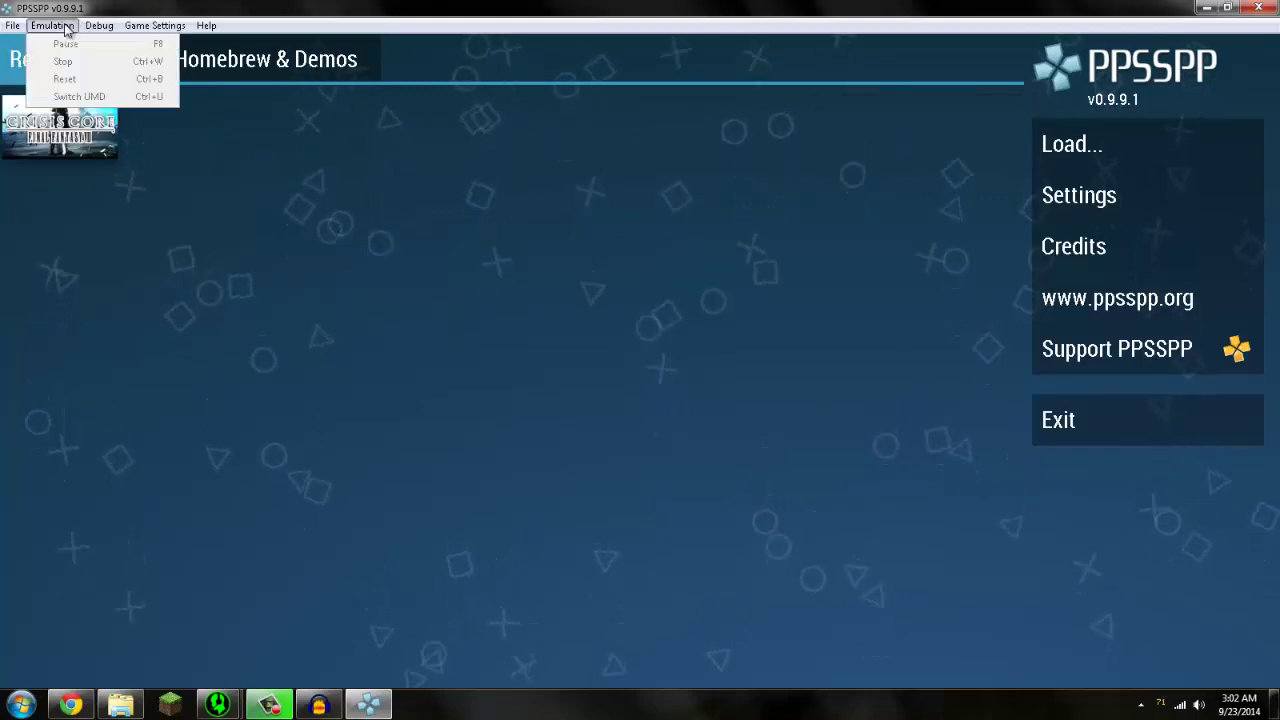
{"action": "left_click", "coordinate": [19, 12]}
{"action": "left_click", "coordinate": [1087, 195]}
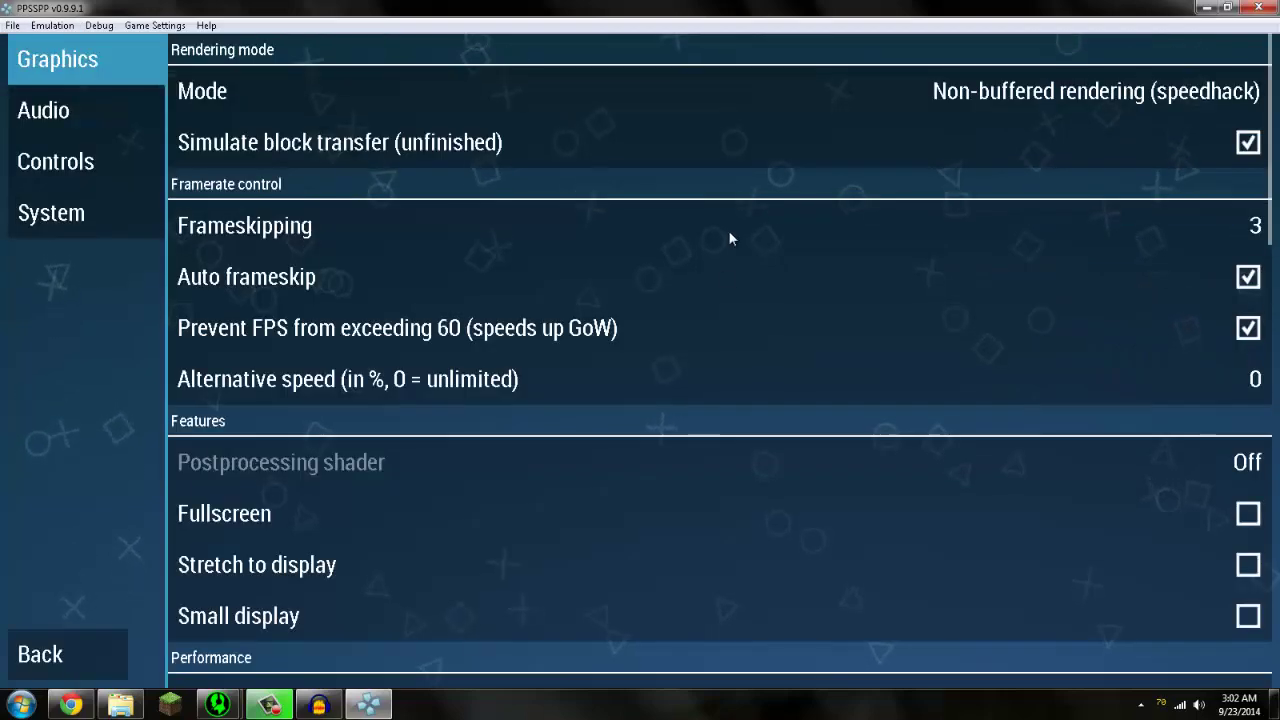
{"action": "scroll", "coordinate": [620, 248], "scroll_direction": "down", "scroll_amount": 3}
{"action": "key", "text": "Escape"}
{"action": "left_click", "coordinate": [125, 62]}
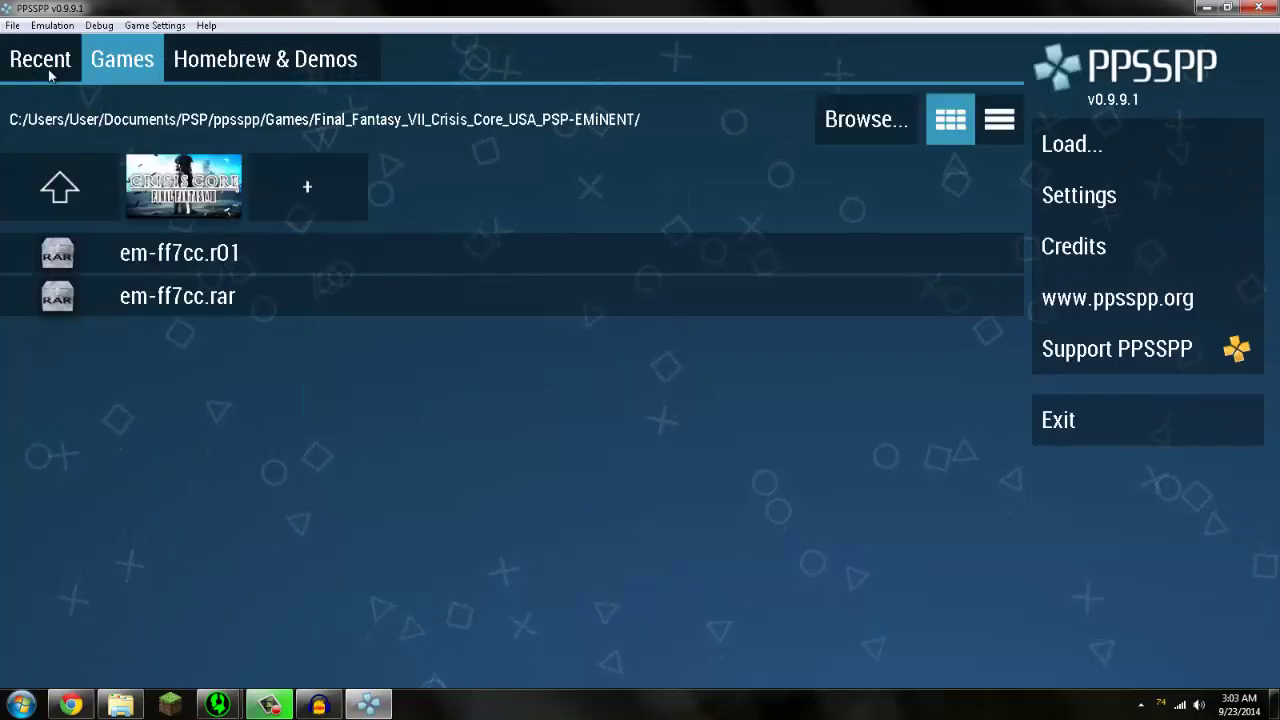
{"action": "left_click", "coordinate": [40, 59]}
{"action": "left_click", "coordinate": [120, 59]}
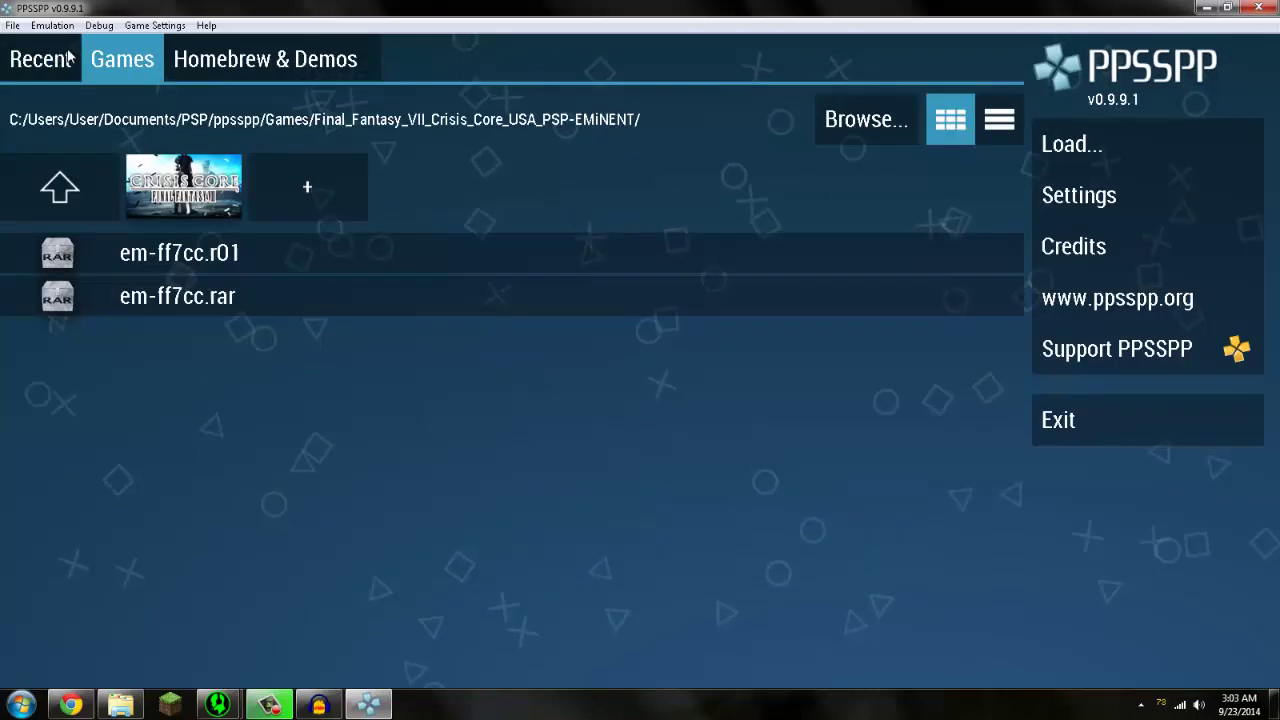
{"action": "left_click", "coordinate": [72, 58]}
{"action": "left_click", "coordinate": [109, 61]}
{"action": "left_click", "coordinate": [70, 58]}
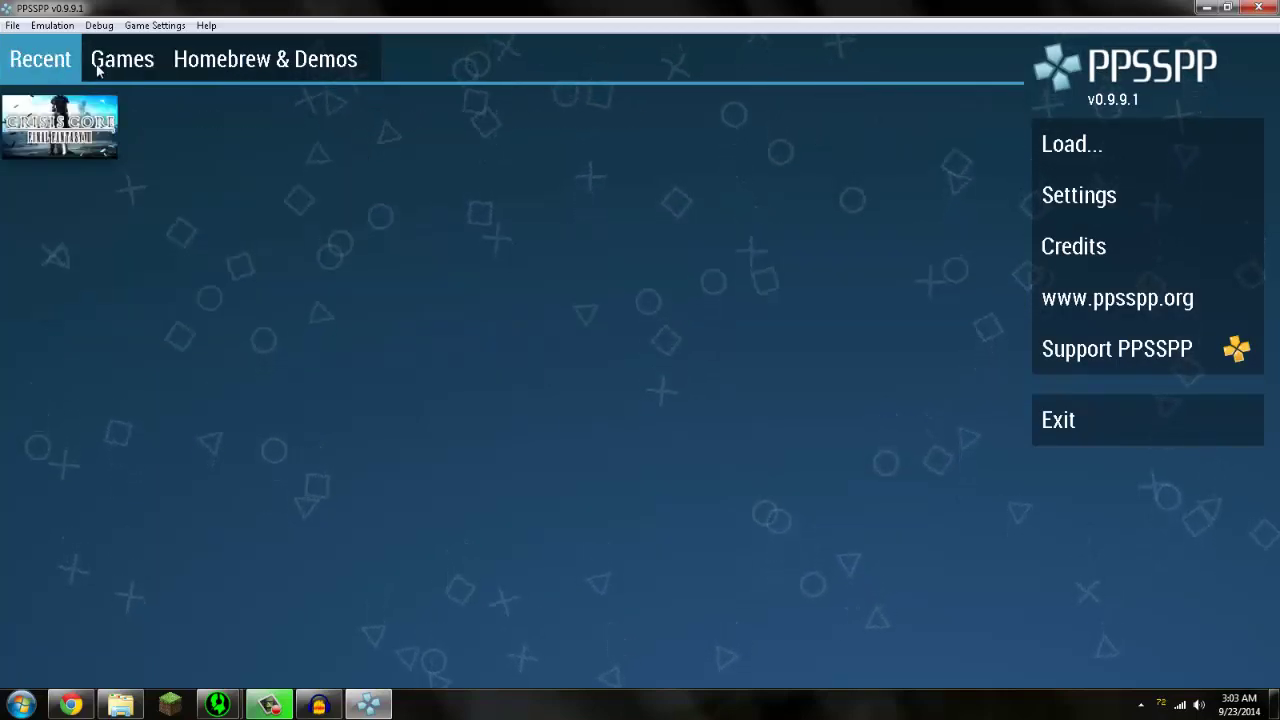
{"action": "left_click", "coordinate": [110, 59]}
{"action": "left_click", "coordinate": [60, 59]}
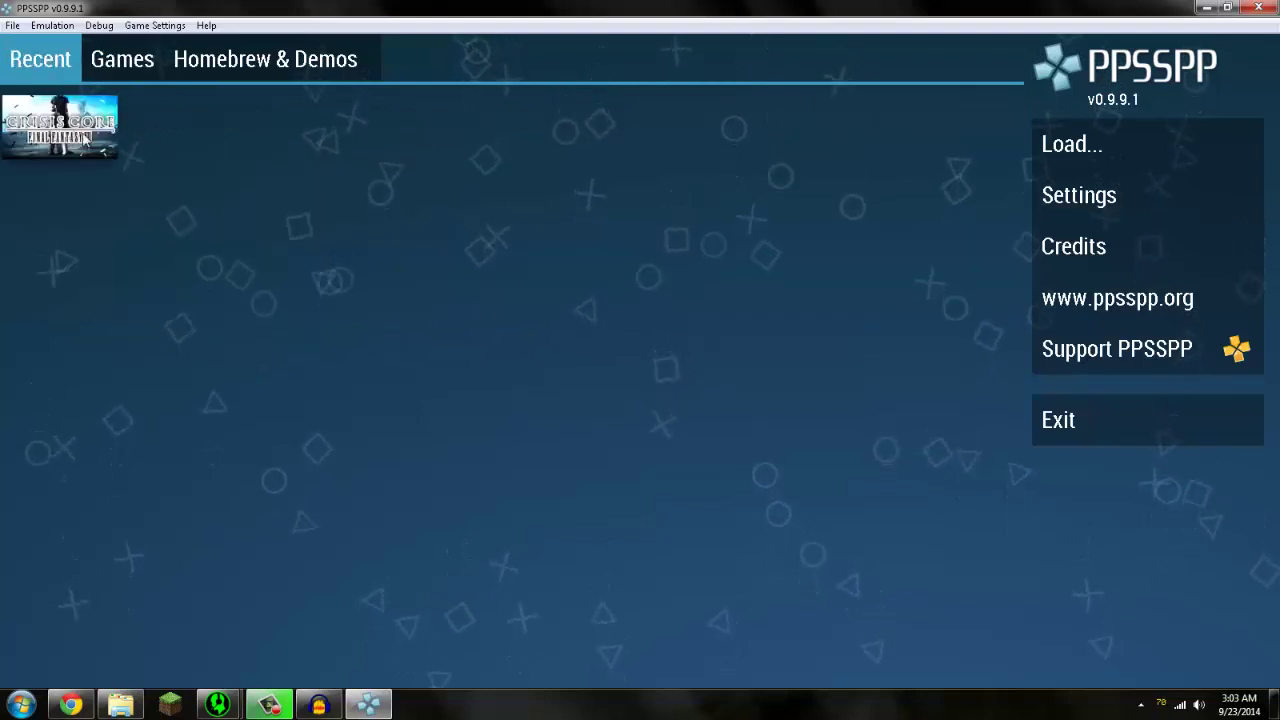
- Go up to the parent Games folder and run Dragon Ball Z: Tenkaichi Tag Team from its own folder
{"action": "left_click", "coordinate": [133, 66]}
{"action": "left_click", "coordinate": [60, 187]}
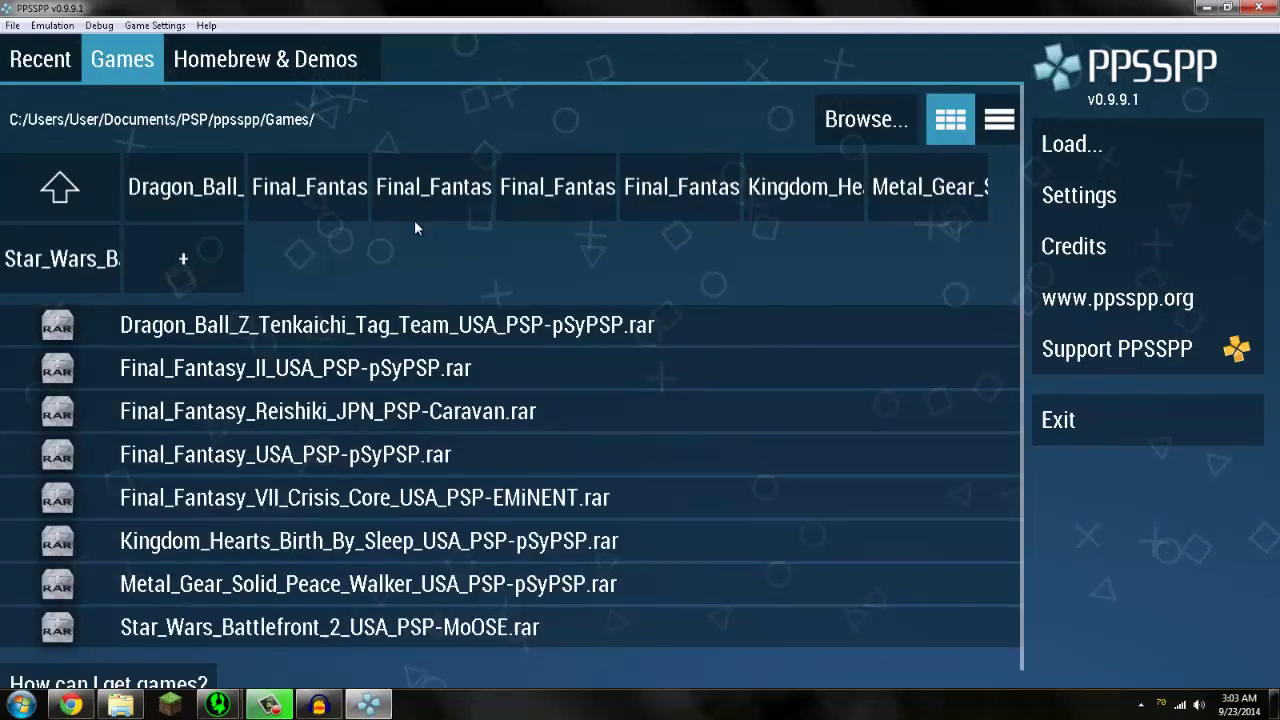
{"action": "left_click", "coordinate": [200, 190]}
{"action": "left_click", "coordinate": [163, 183]}
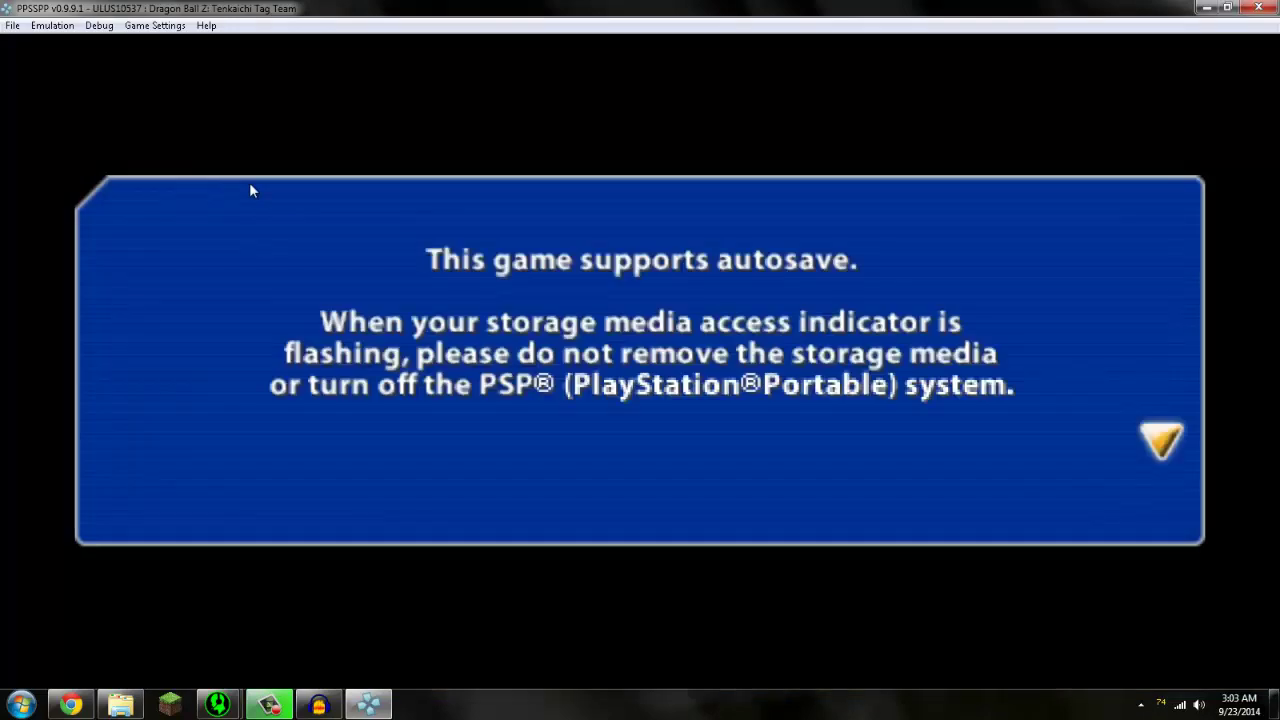
- Exit Dragon Ball Z: Tenkaichi Tag Team and return to the emulator's main menu
{"action": "key", "text": "Escape"}
{"action": "left_click", "coordinate": [1140, 263]}
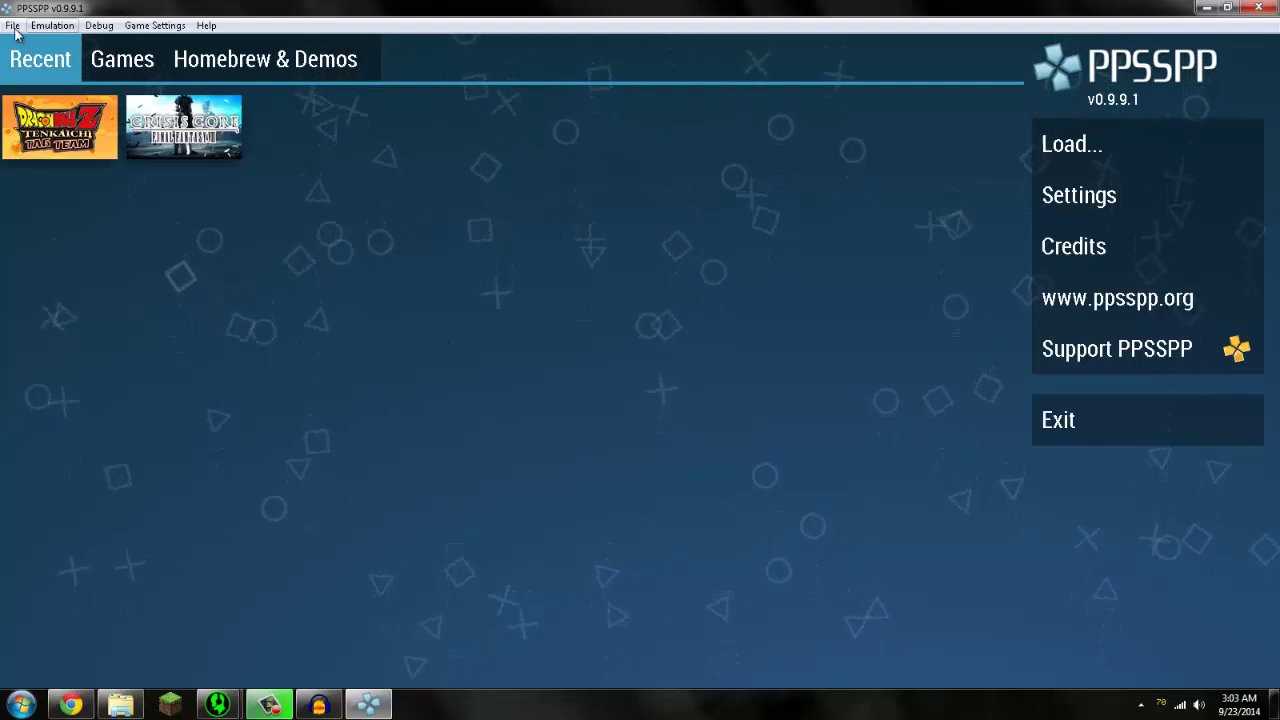
{"action": "left_click", "coordinate": [72, 27]}
{"action": "left_click", "coordinate": [73, 27]}
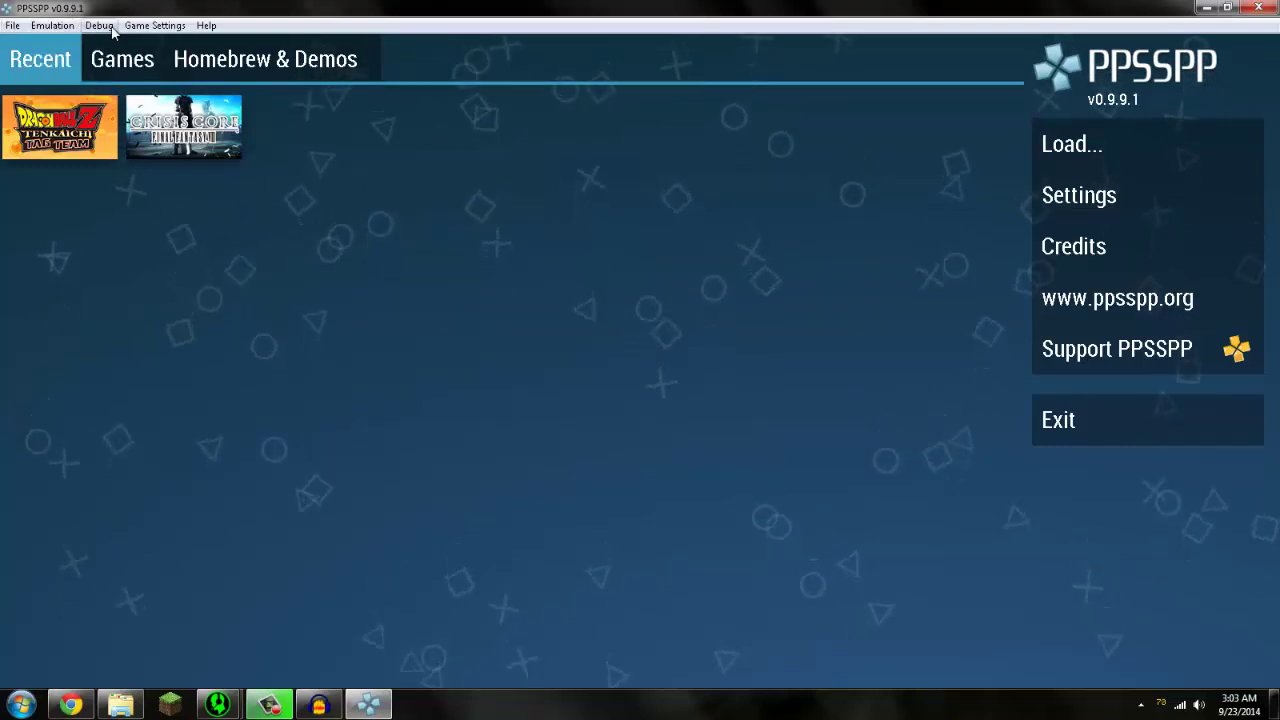
{"action": "left_click", "coordinate": [171, 25]}
{"action": "left_click", "coordinate": [177, 25]}
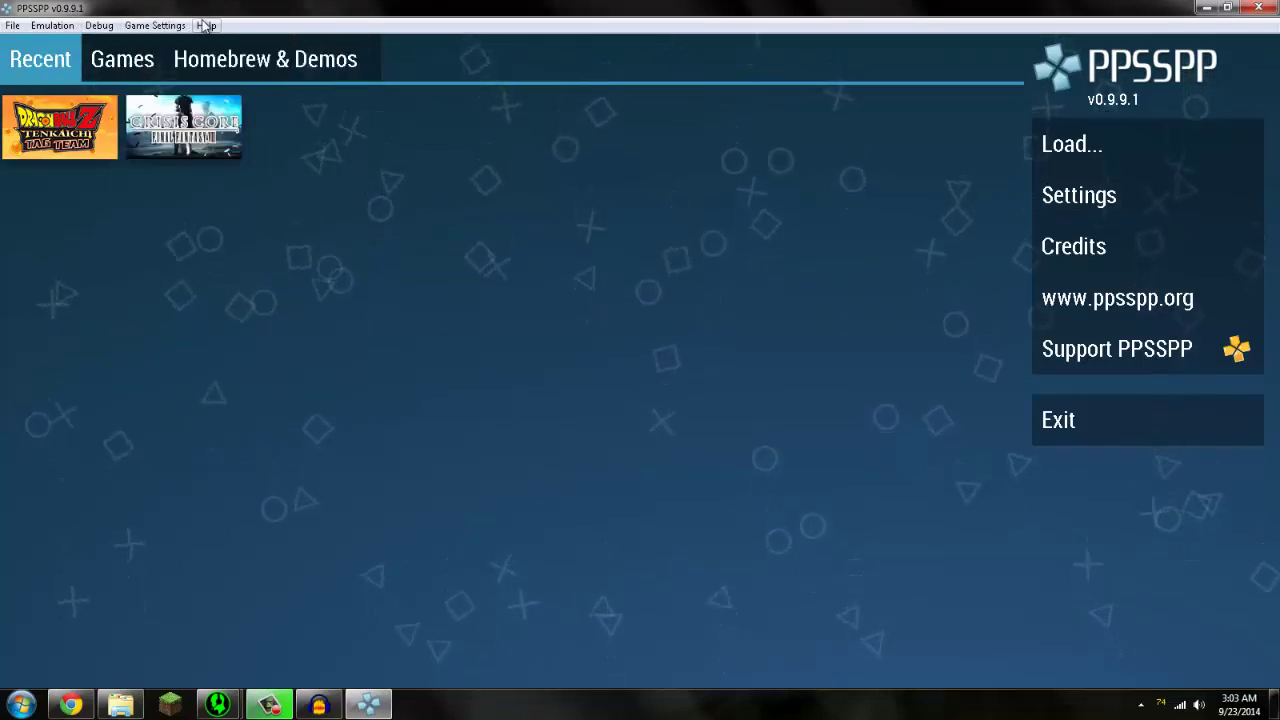
{"action": "left_click", "coordinate": [13, 25]}
{"action": "left_click", "coordinate": [14, 25]}
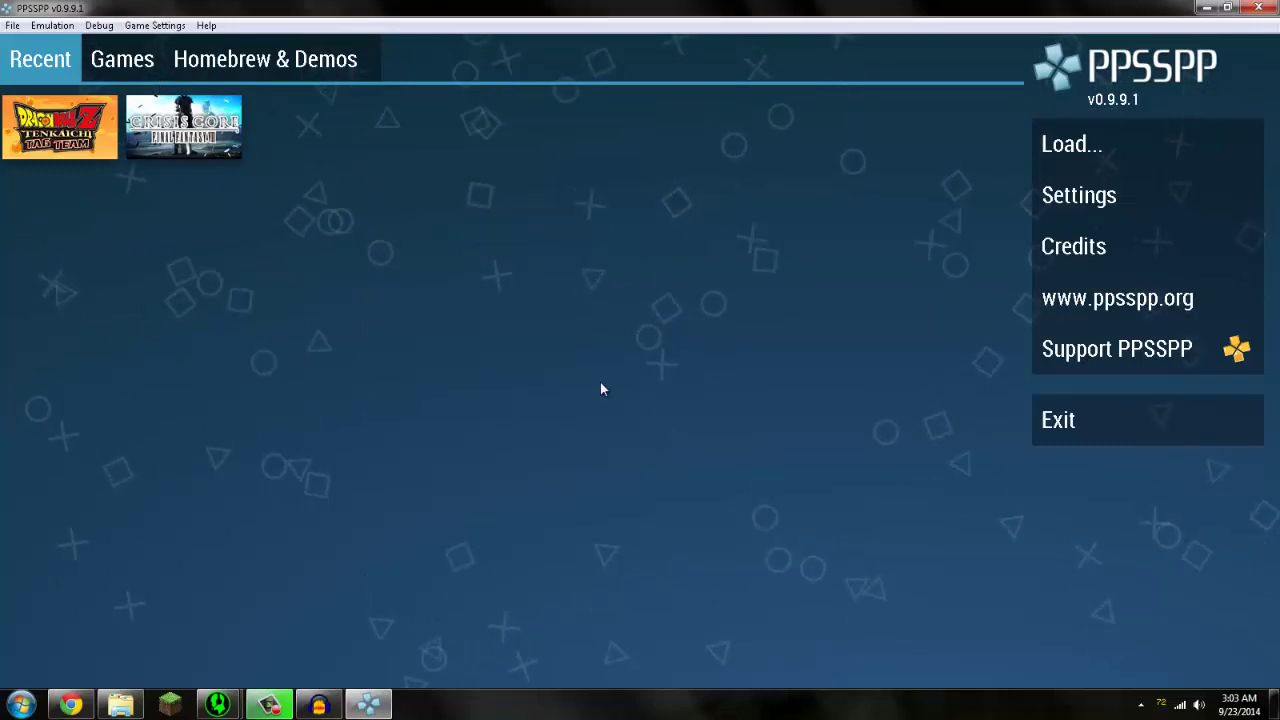